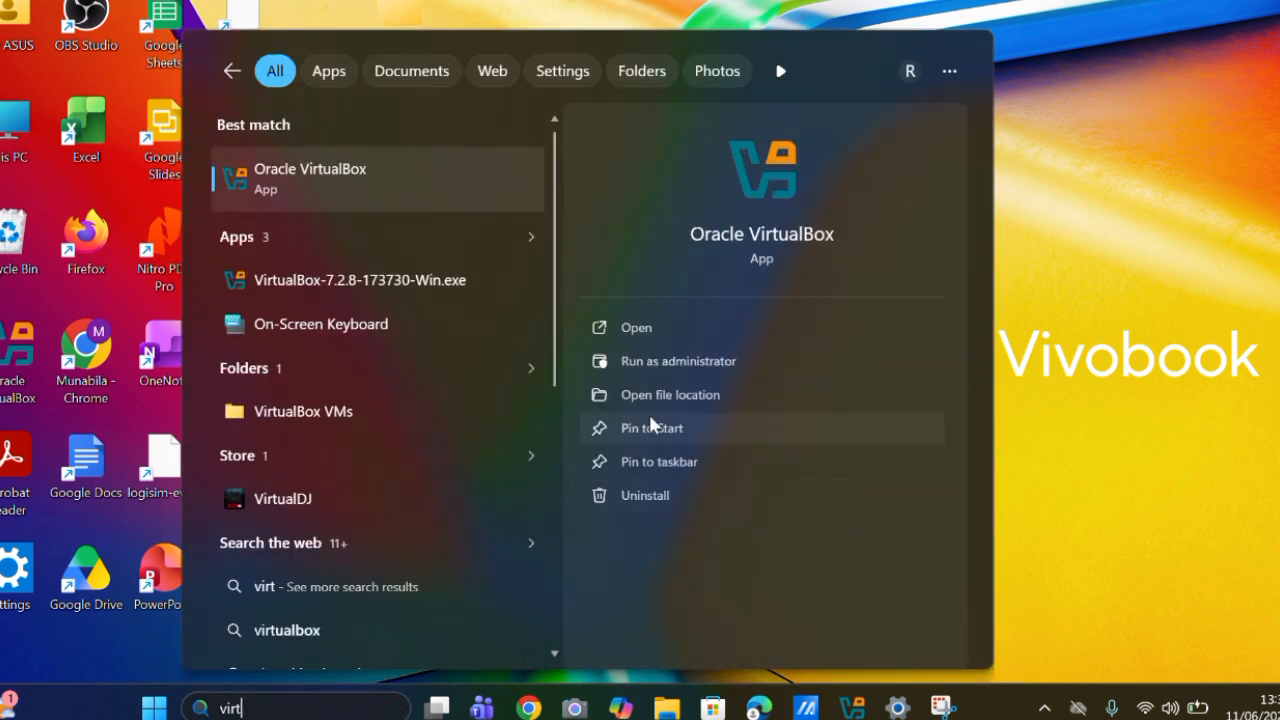
Launch Oracle VirtualBox and start creating a new virtual machine named windows11.
left_click(671, 326)
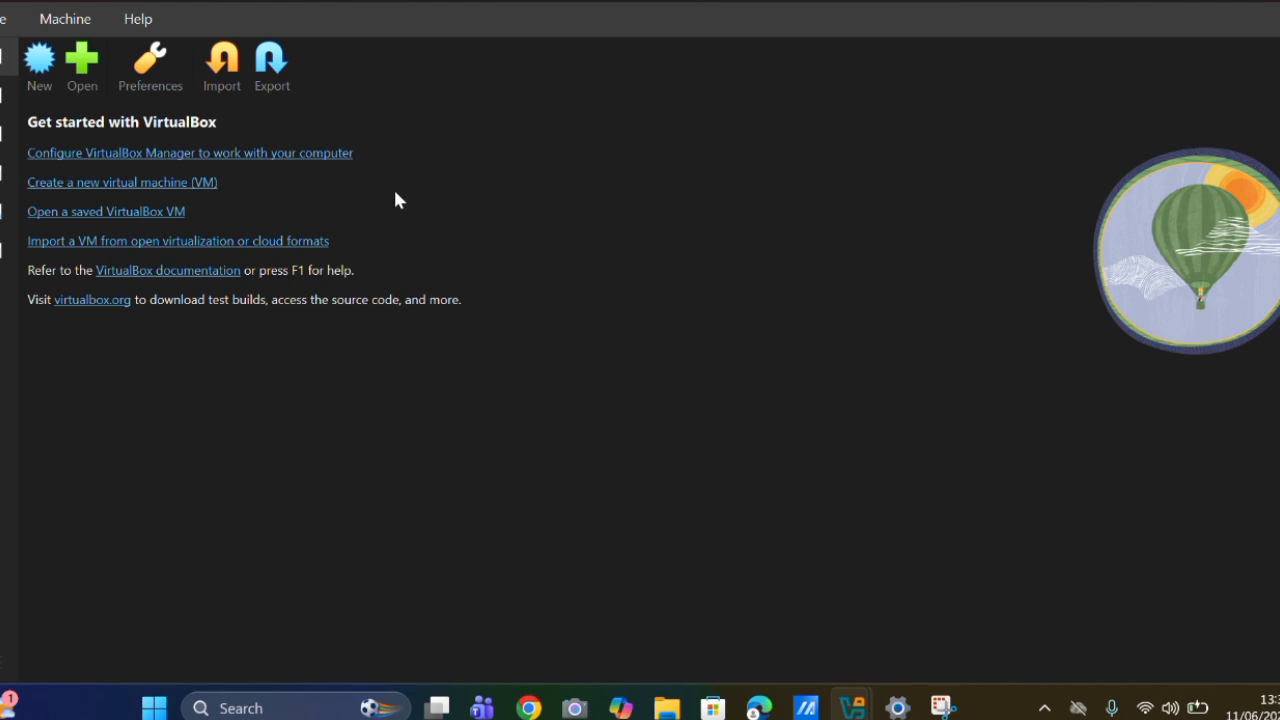
left_click(40, 62)
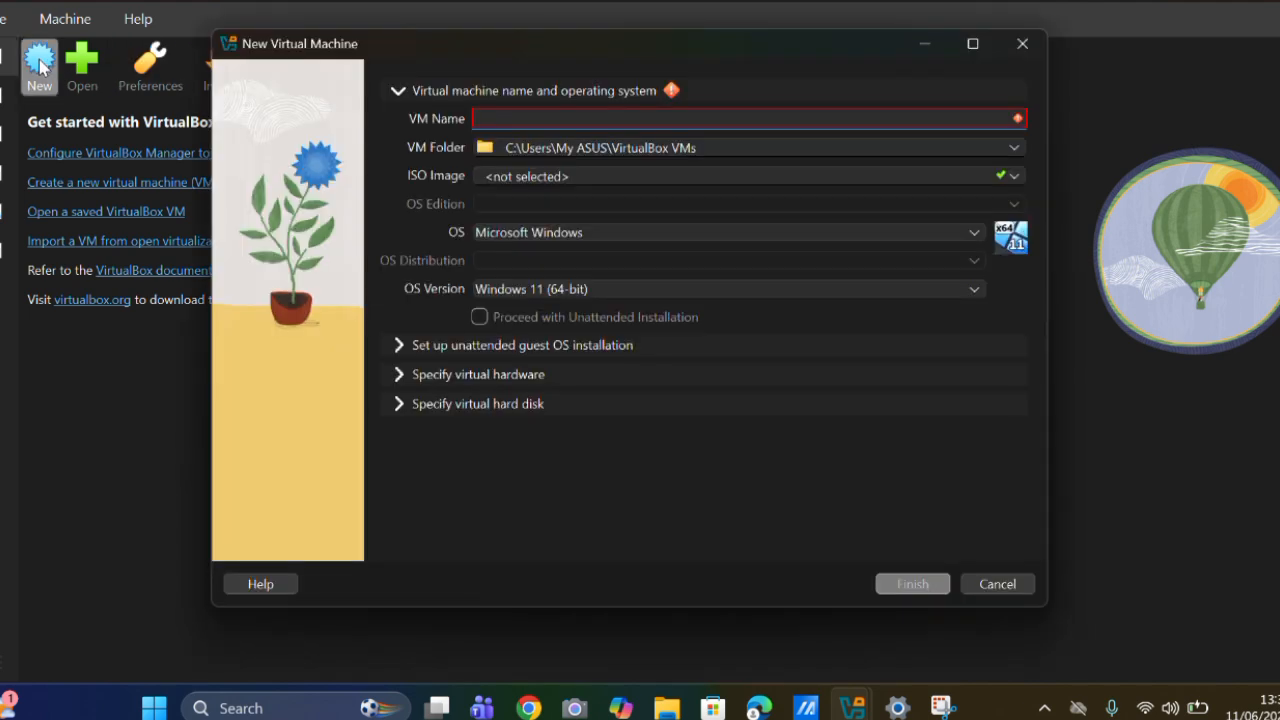
type("windo")
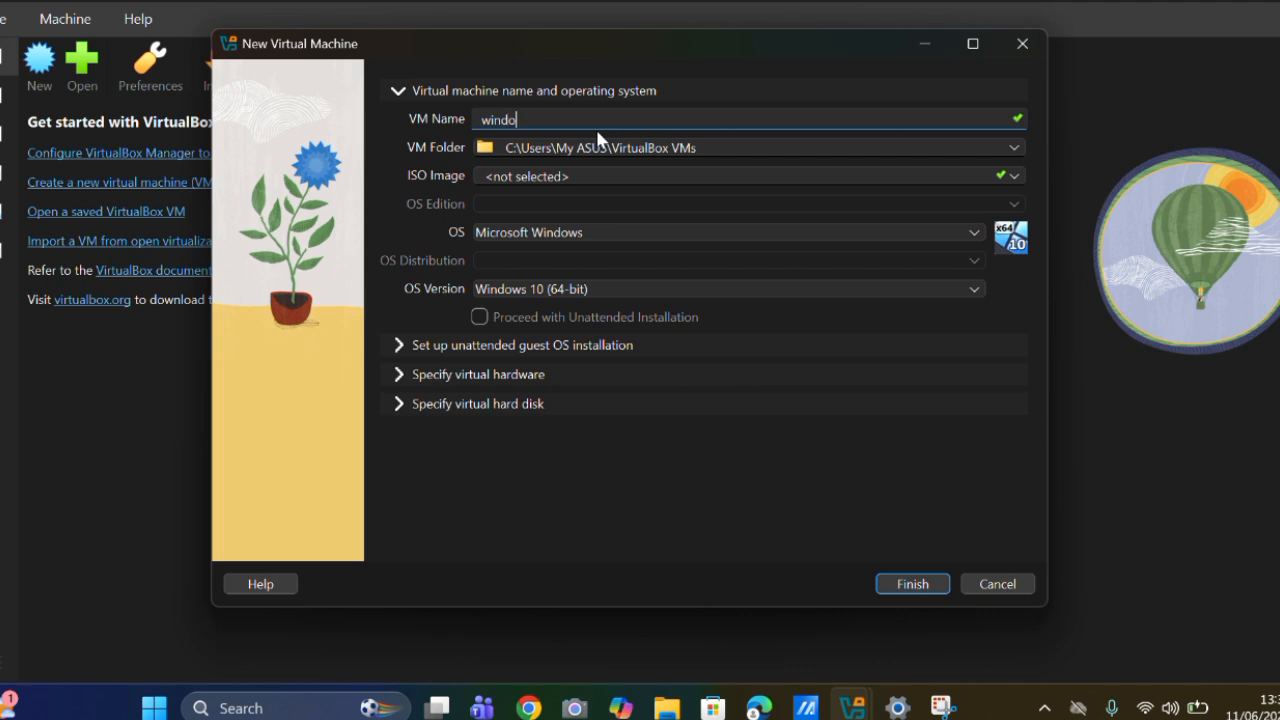
type("ws11")
Choose Win11_25H2_EnglishInternational_x64_v2.iso from the Downloads folder as the virtual machine's ISO image.
left_click(1015, 175)
left_click(707, 213)
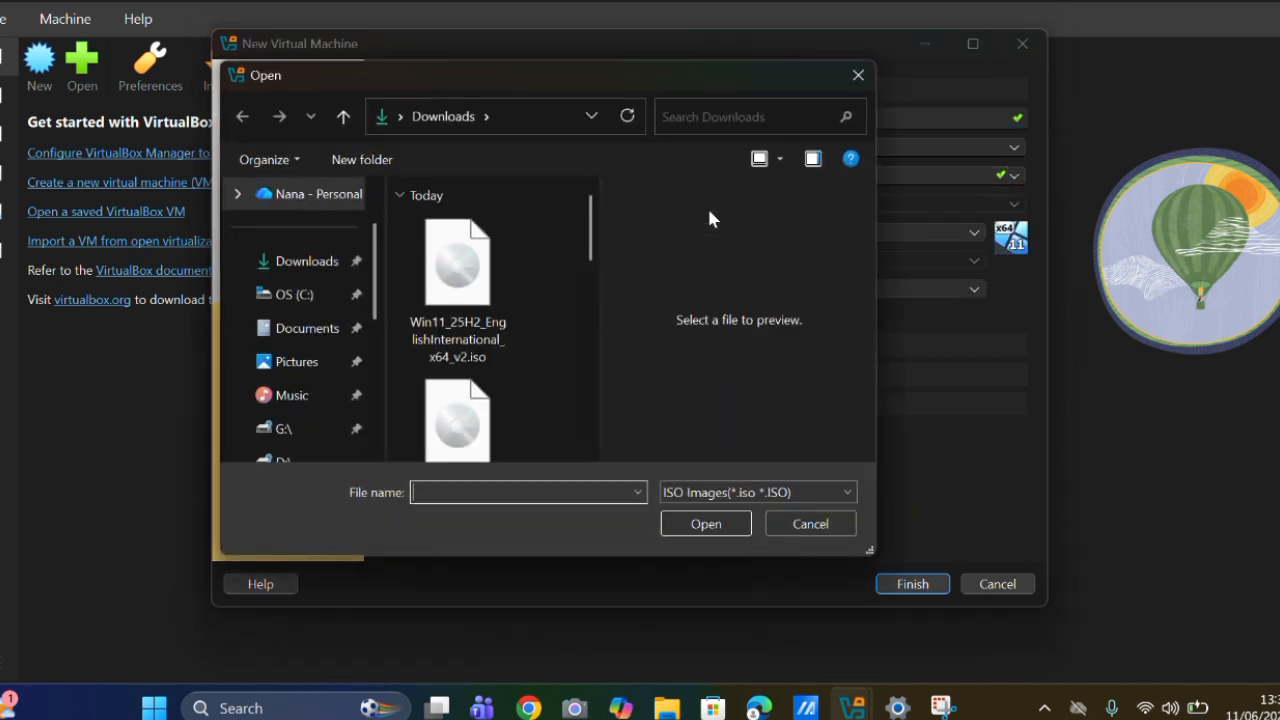
double_click(474, 272)
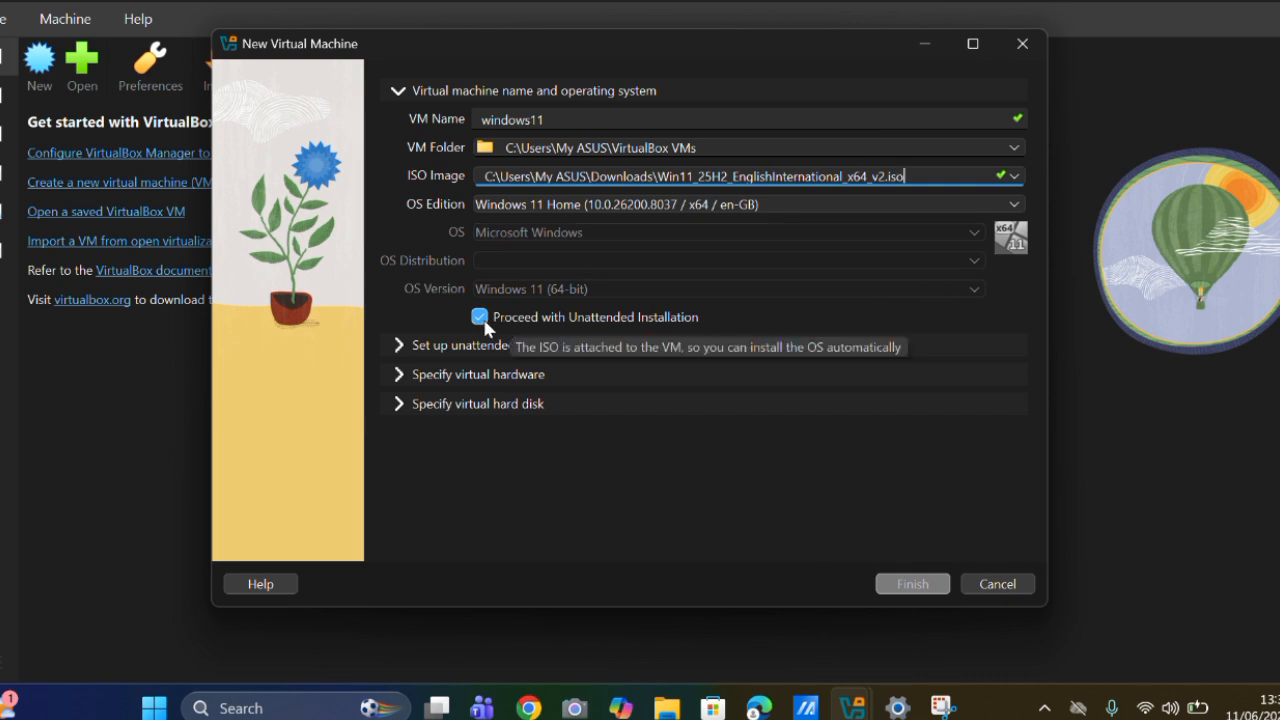
Replace the default user name in the unattended guest OS installation settings with the account holder's user name.
left_click(402, 347)
left_click(585, 177)
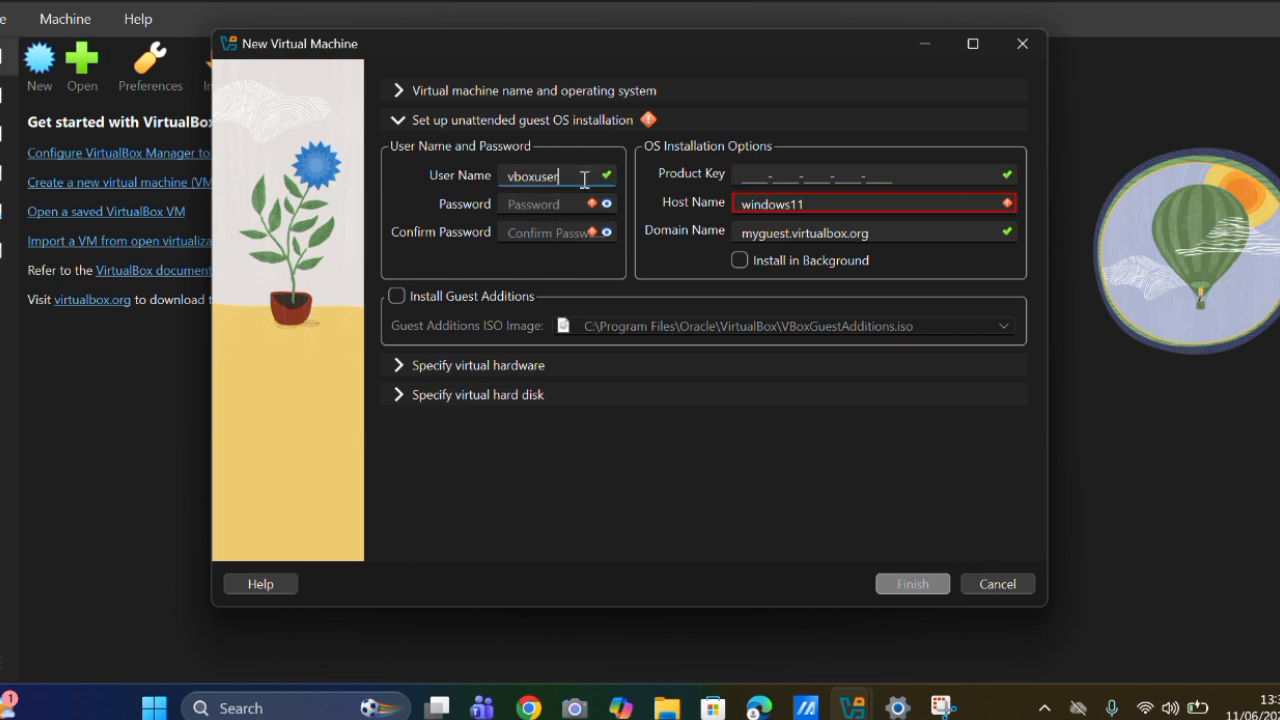
key("BackSpace")
key("BackSpace")
key("BackSpace")
key("BackSpace")
key("BackSpace")
key("BackSpace")
key("BackSpace")
type("munabila")
Enter the account password and repeat it in the confirmation field of the unattended installation settings.
left_click(550, 200)
left_click(542, 238)
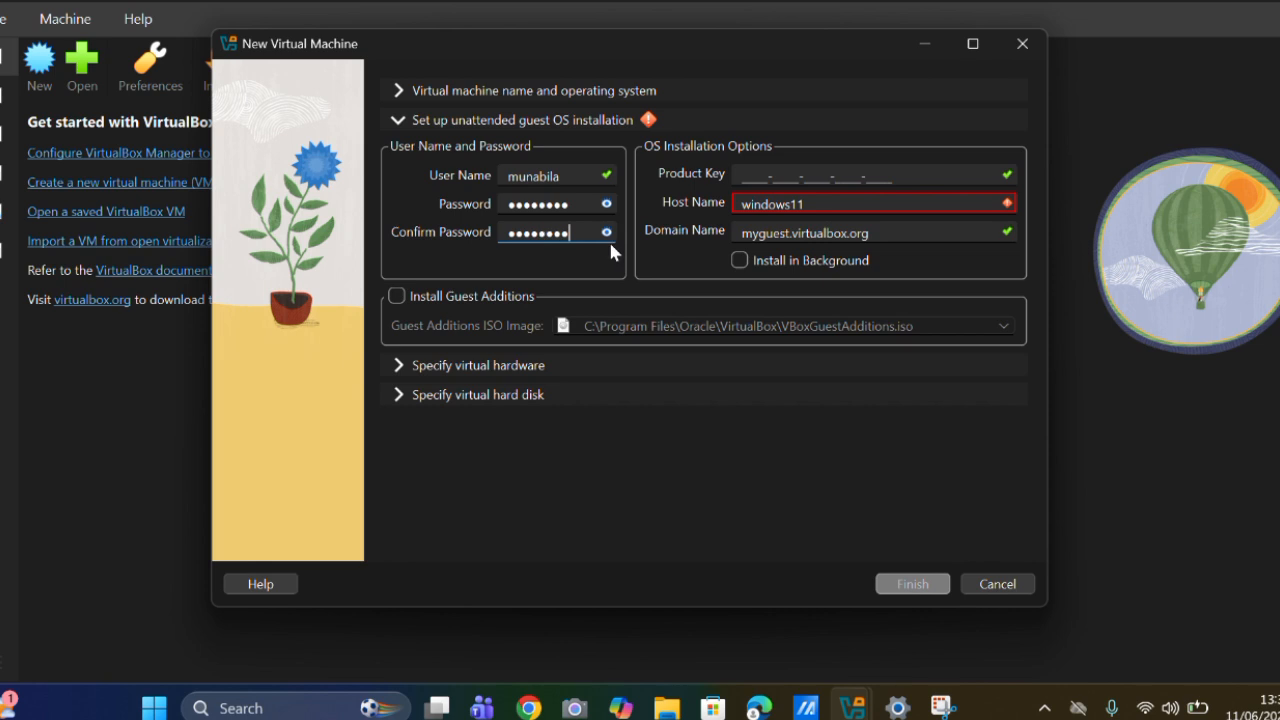
Remove the trailing space from the host name windows11 and enable the installation of Guest Additions.
left_click(827, 204)
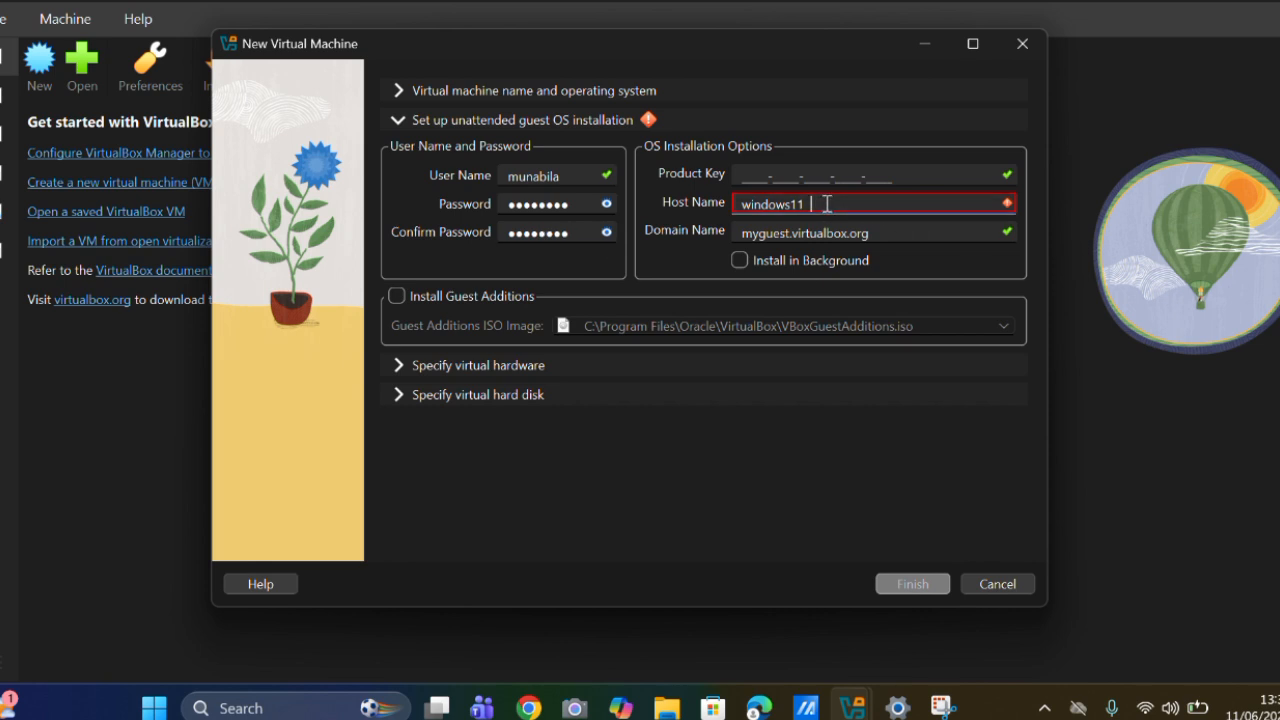
key("BackSpace")
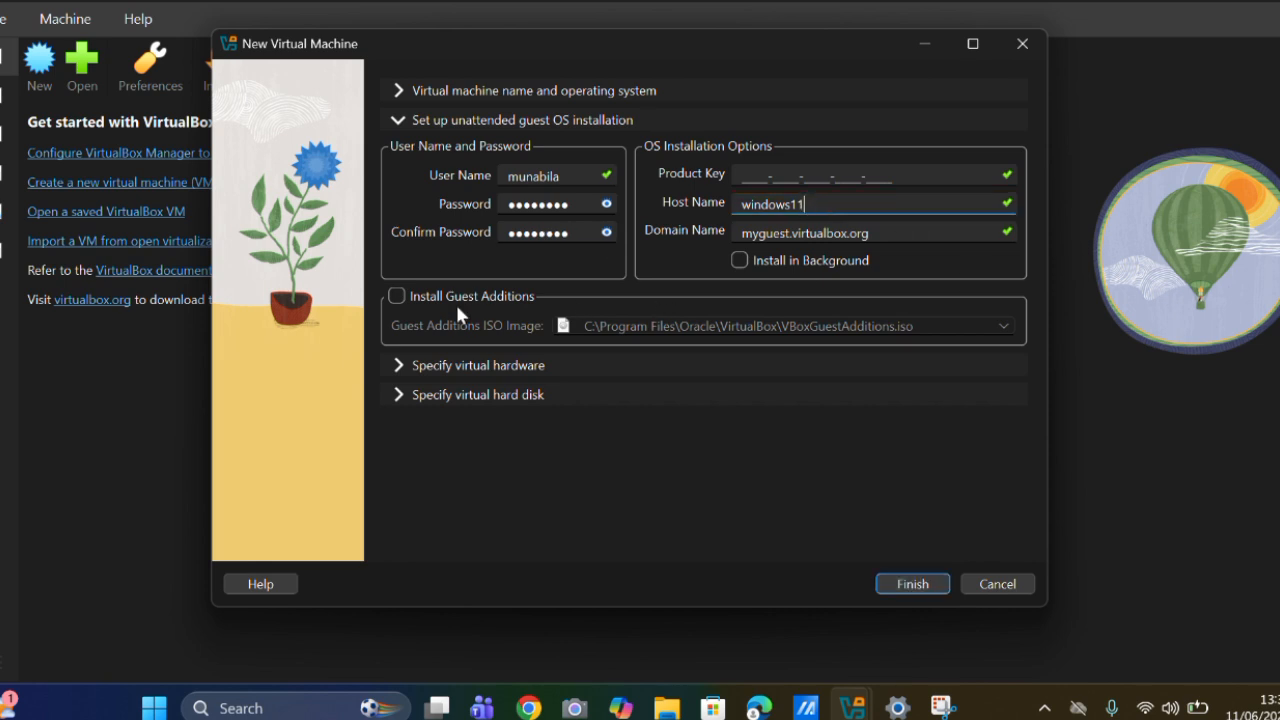
left_click(401, 297)
left_click(396, 296)
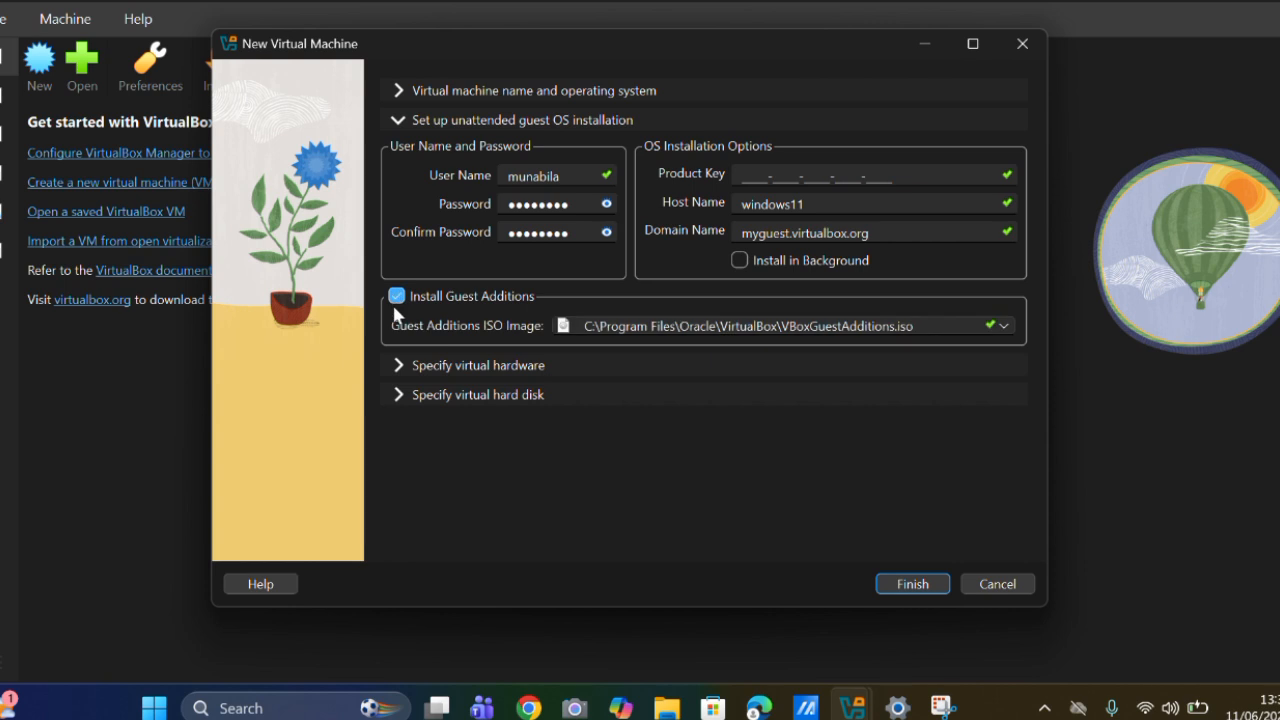
Set the number of CPUs to 4 in the virtual hardware settings and open the virtual hard disk settings.
left_click(402, 368)
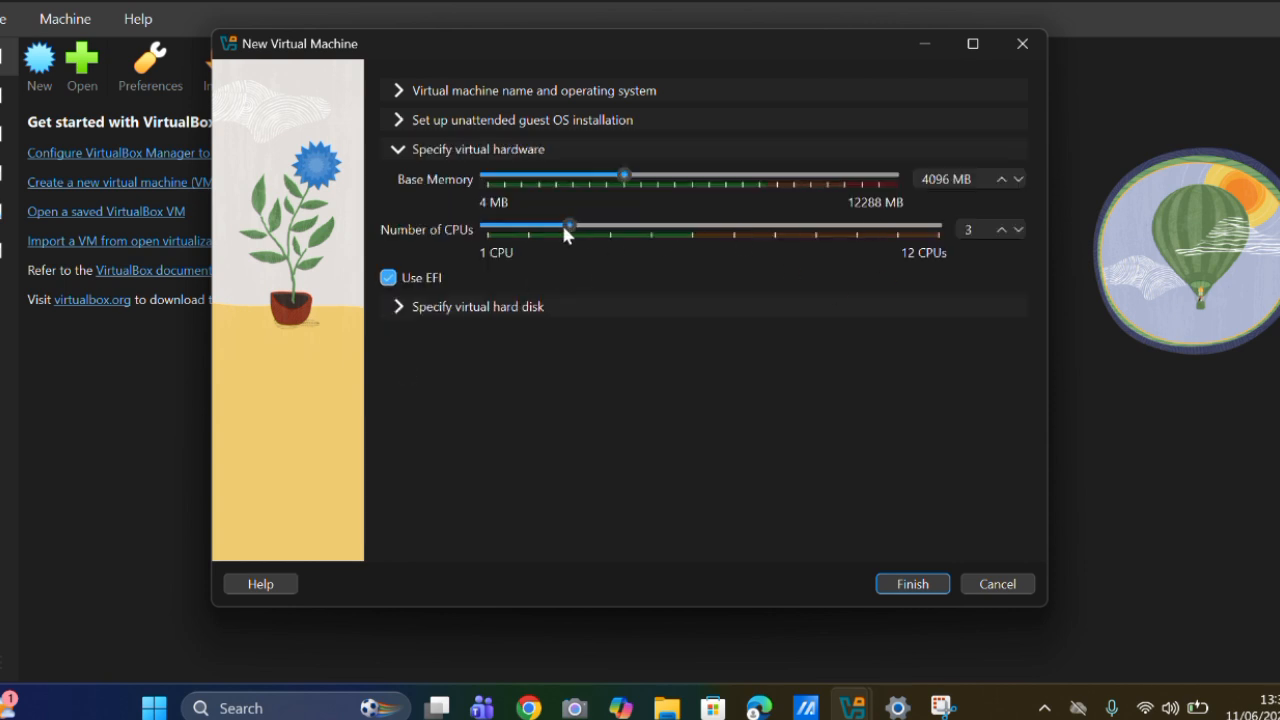
left_click_drag(582, 233, 607, 233)
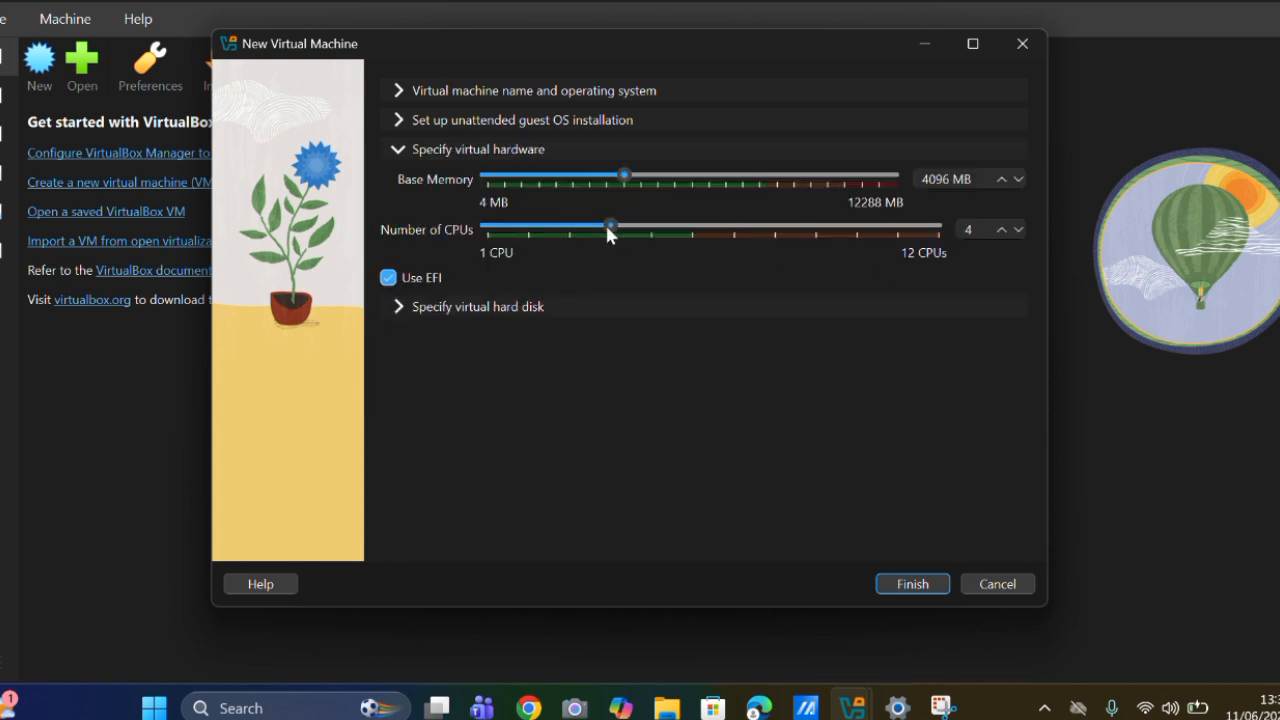
left_click(405, 304)
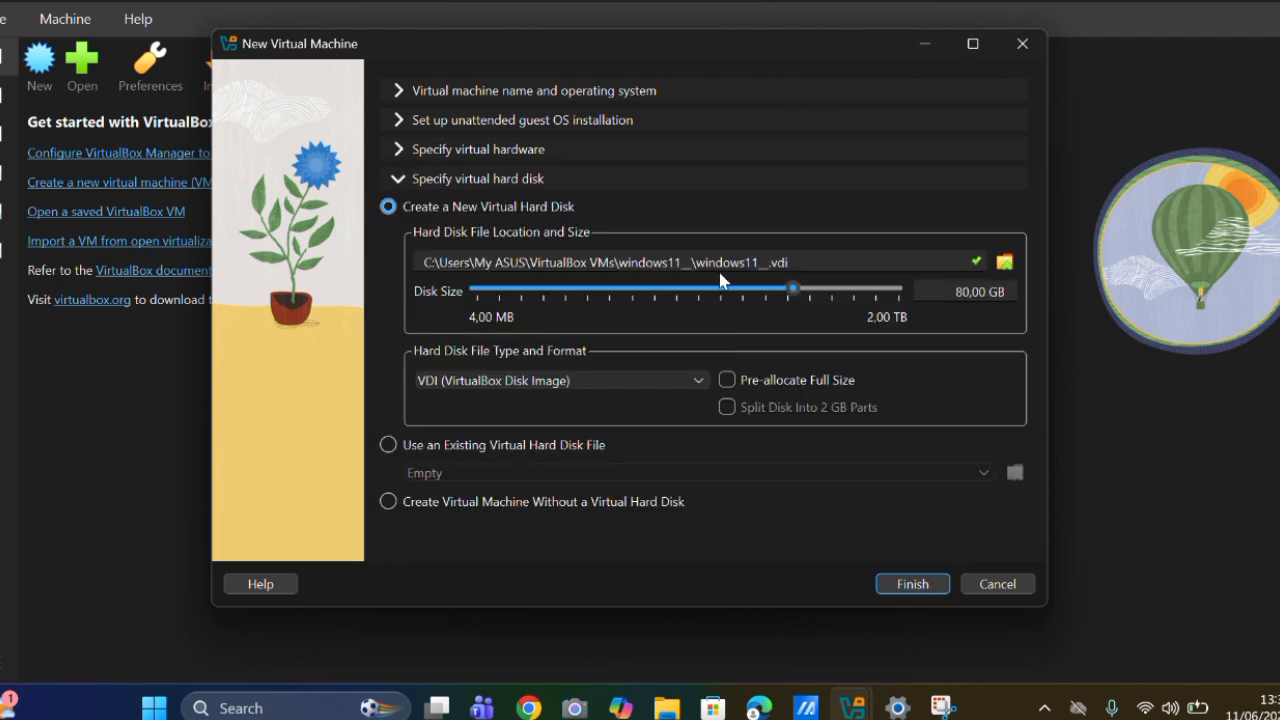
Turn off unattended installation in the name and operating system settings and finish creating the virtual machine.
left_click(402, 121)
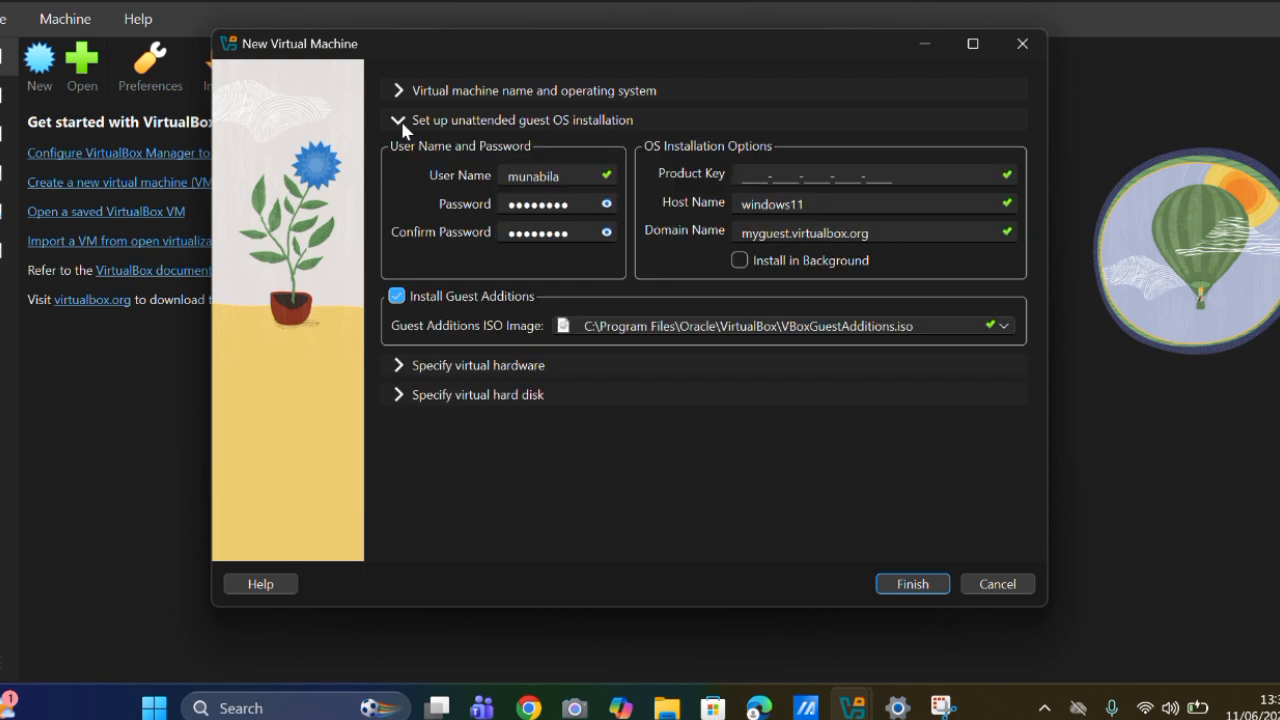
left_click(398, 92)
left_click(479, 317)
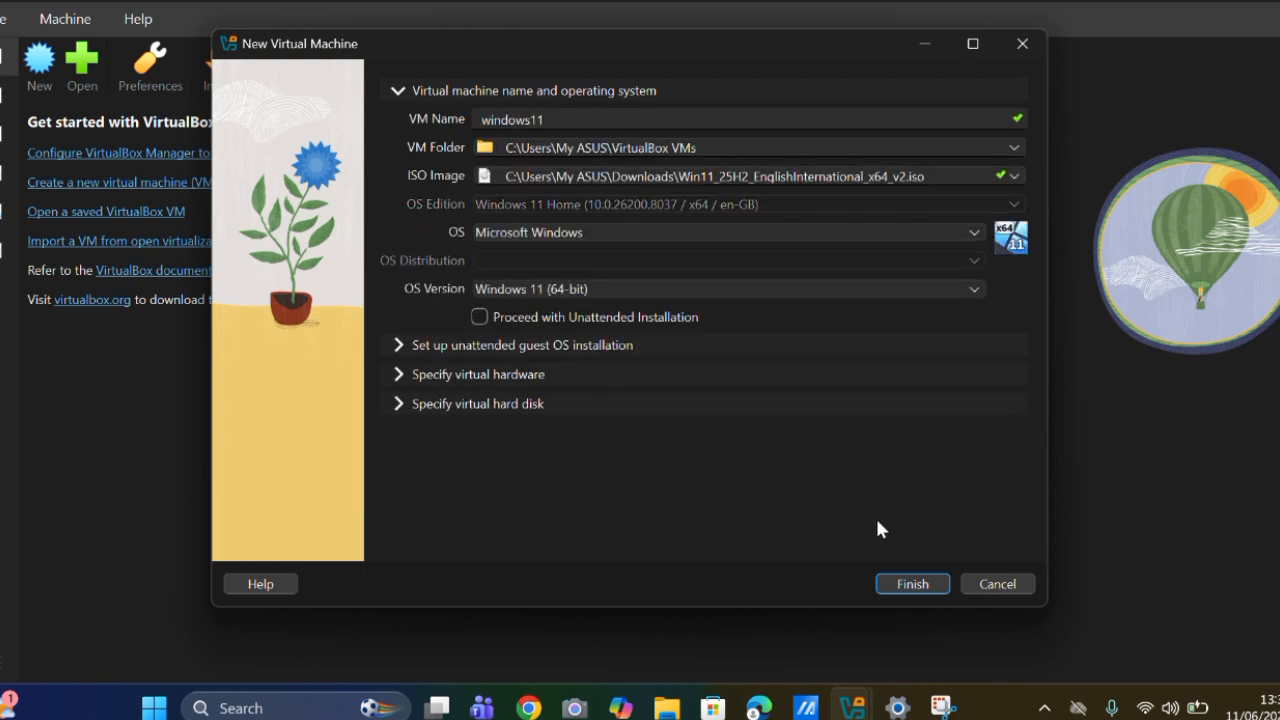
left_click(919, 584)
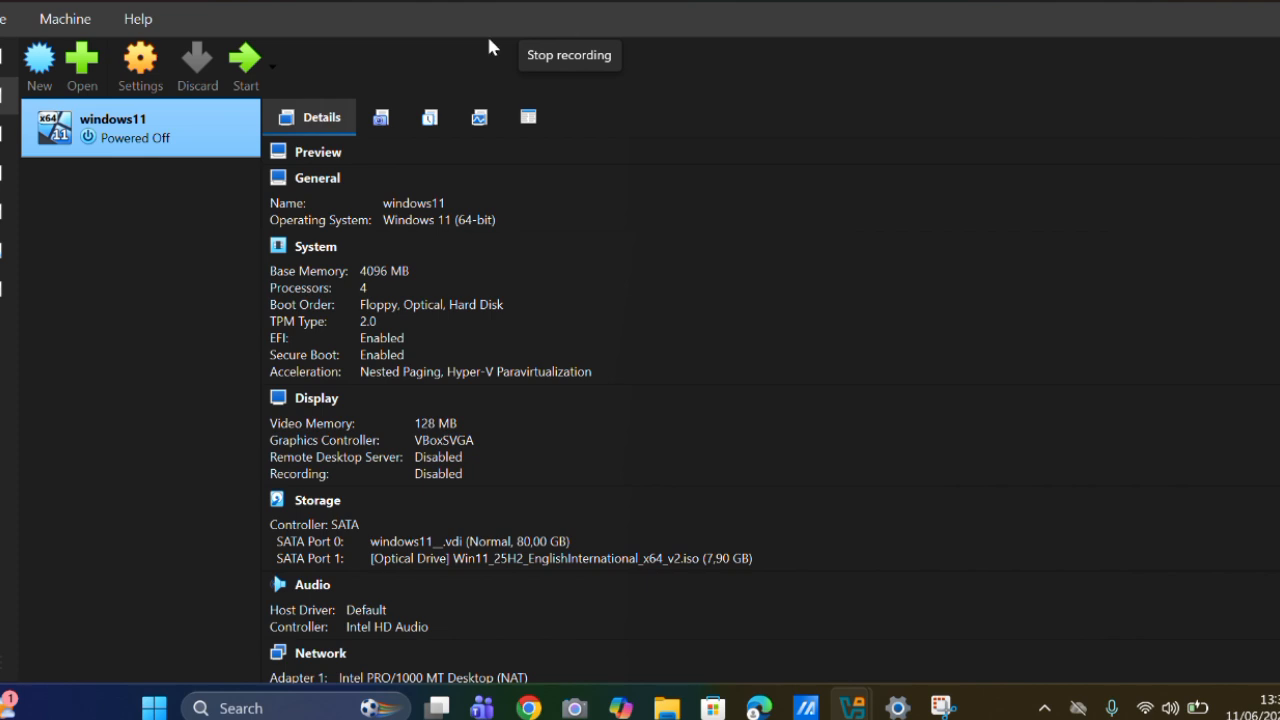
Set both the shared clipboard and drag-and-drop to Bidirectional in the windows11 machine's general settings.
left_click(137, 80)
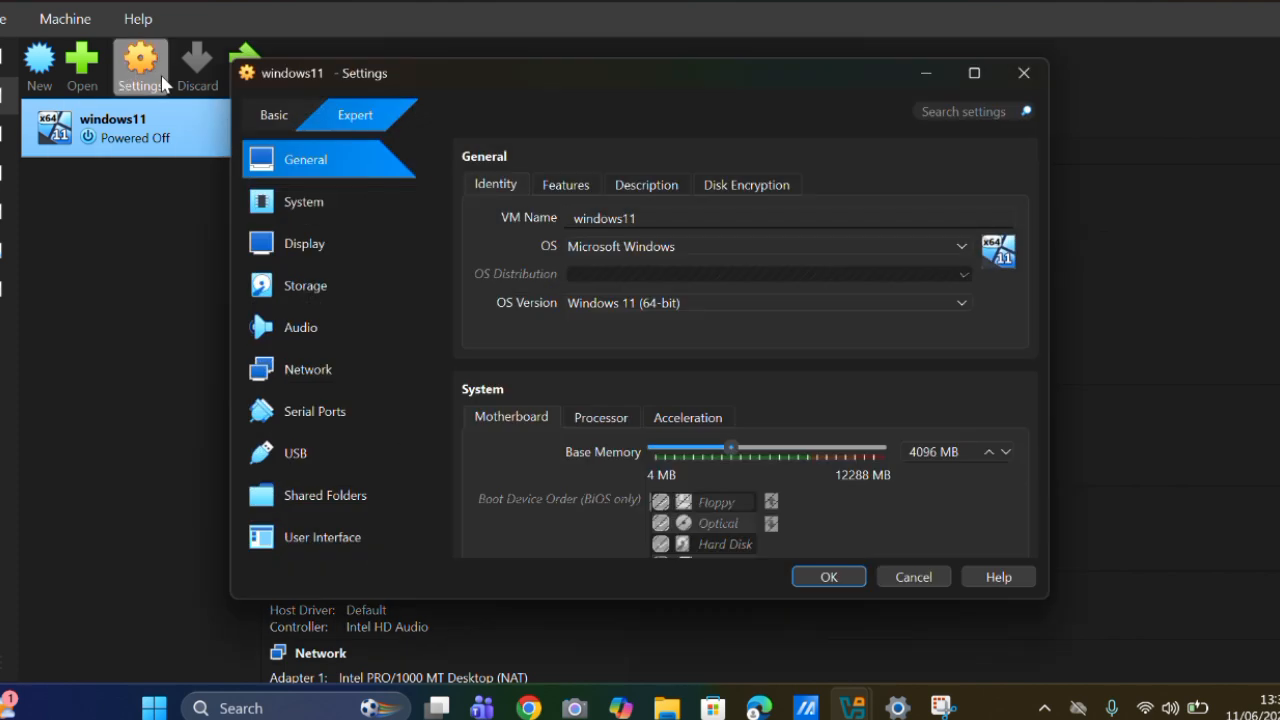
left_click(564, 184)
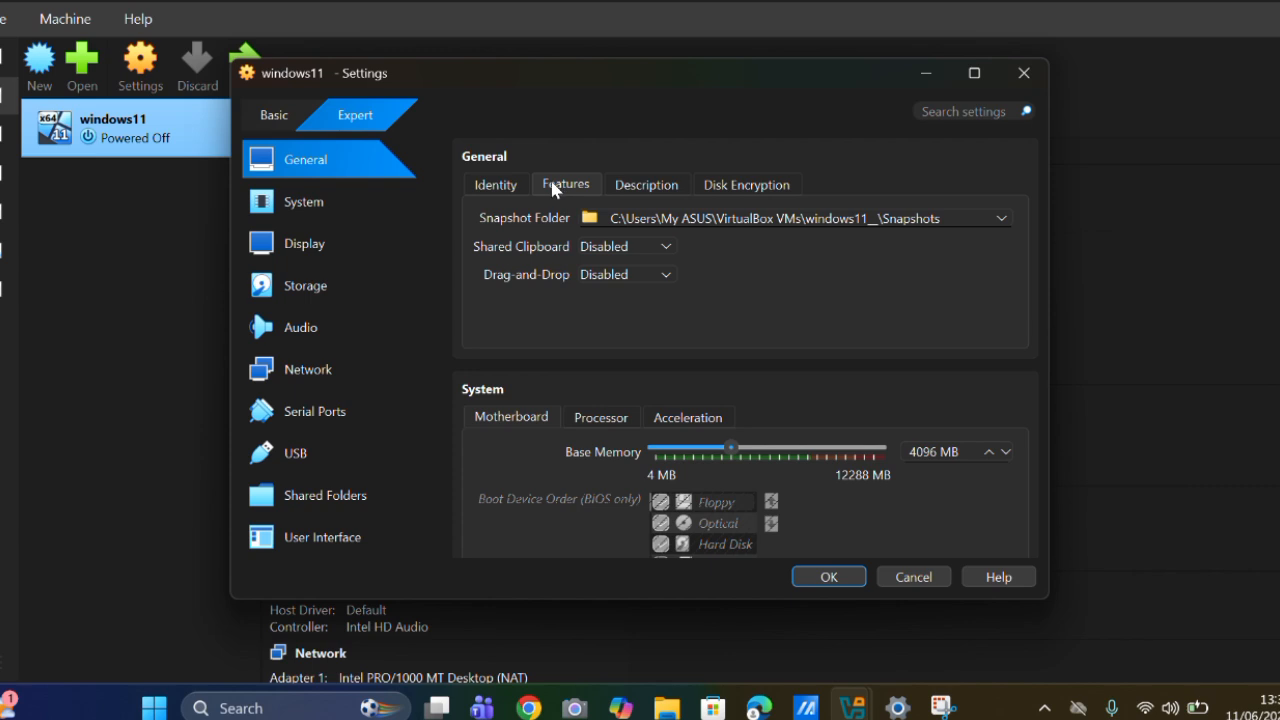
left_click(516, 184)
left_click(566, 180)
left_click(636, 246)
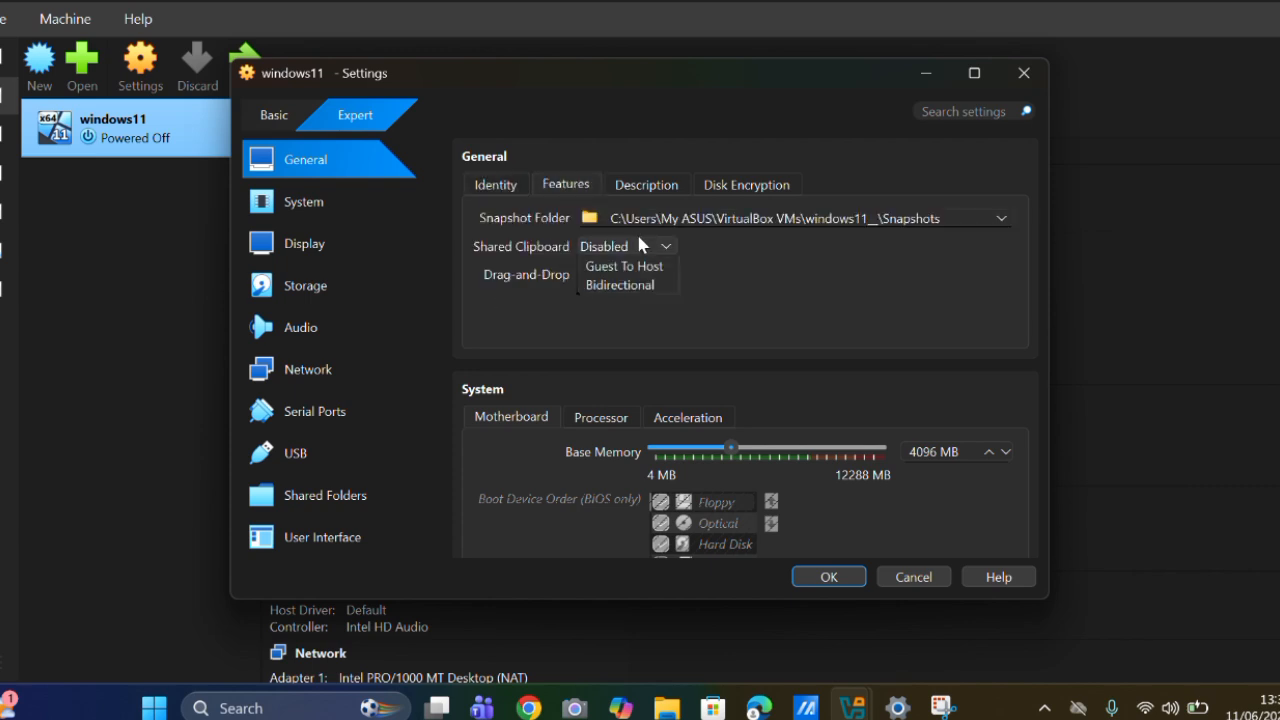
left_click(619, 322)
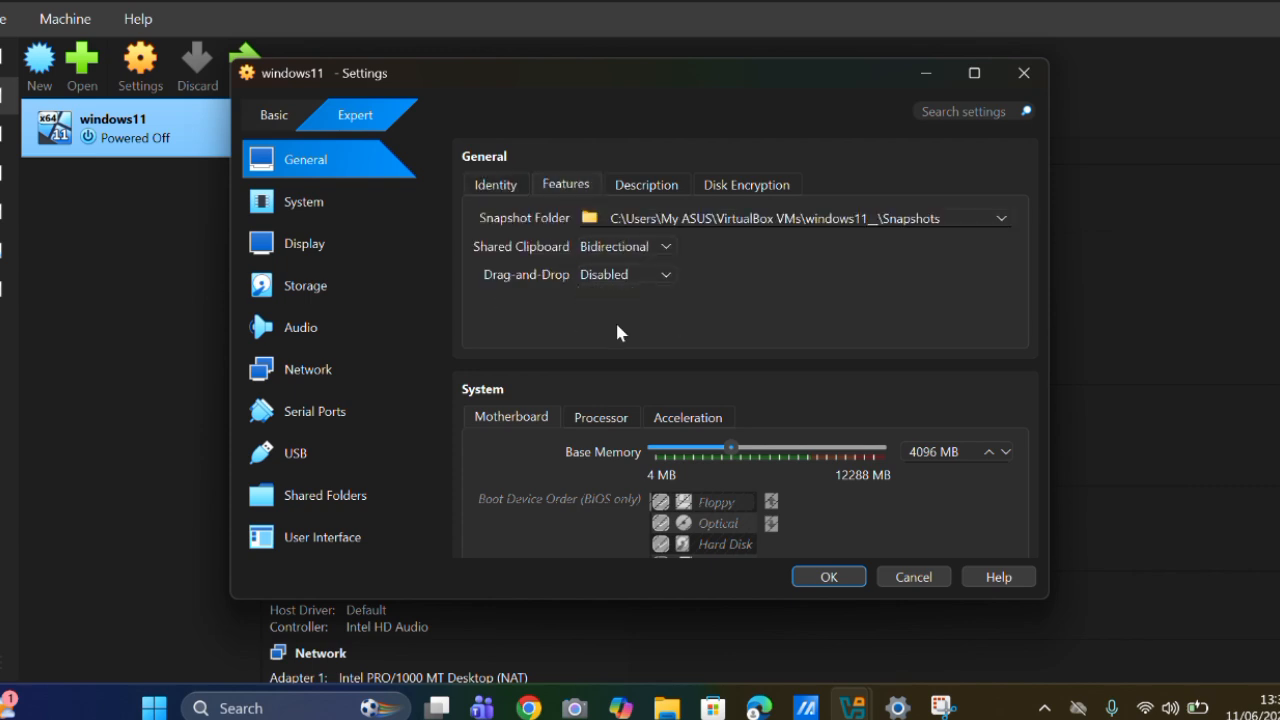
left_click(622, 274)
left_click(617, 350)
Set the paravirtualization interface to Hyper-V in the system acceleration settings.
scroll(617, 354, "down", 3)
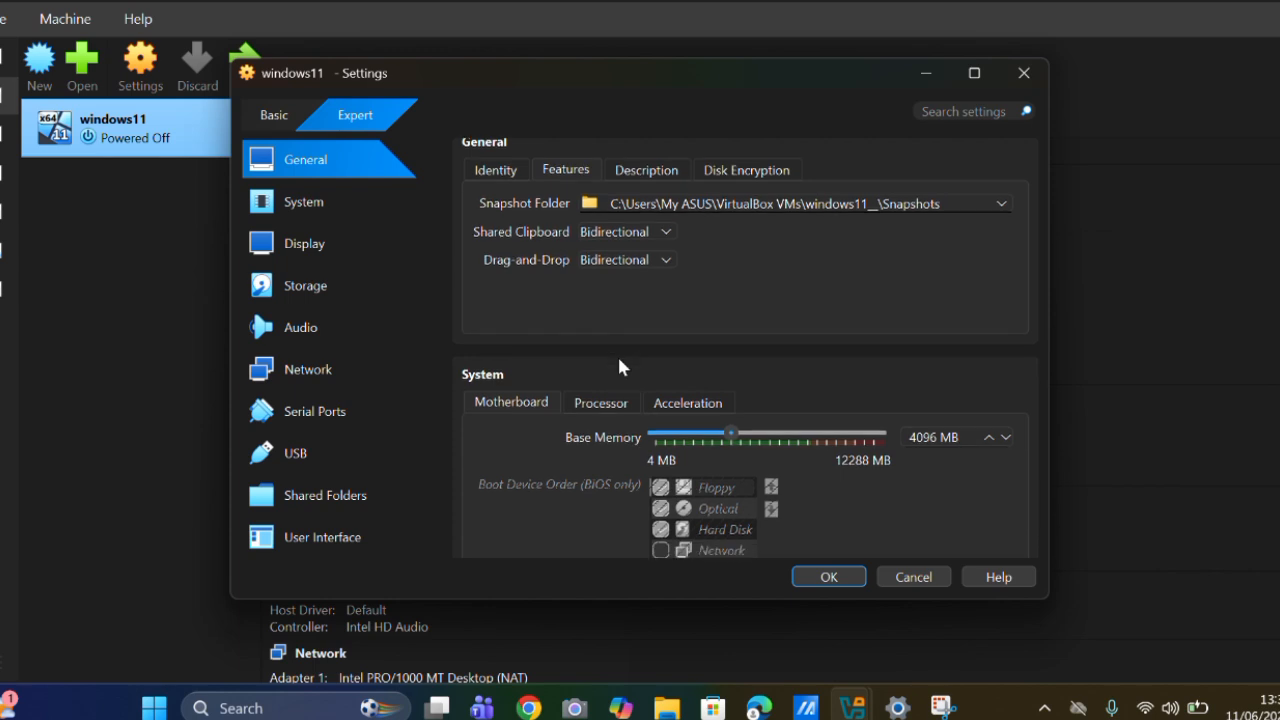
scroll(622, 340, "up", 2)
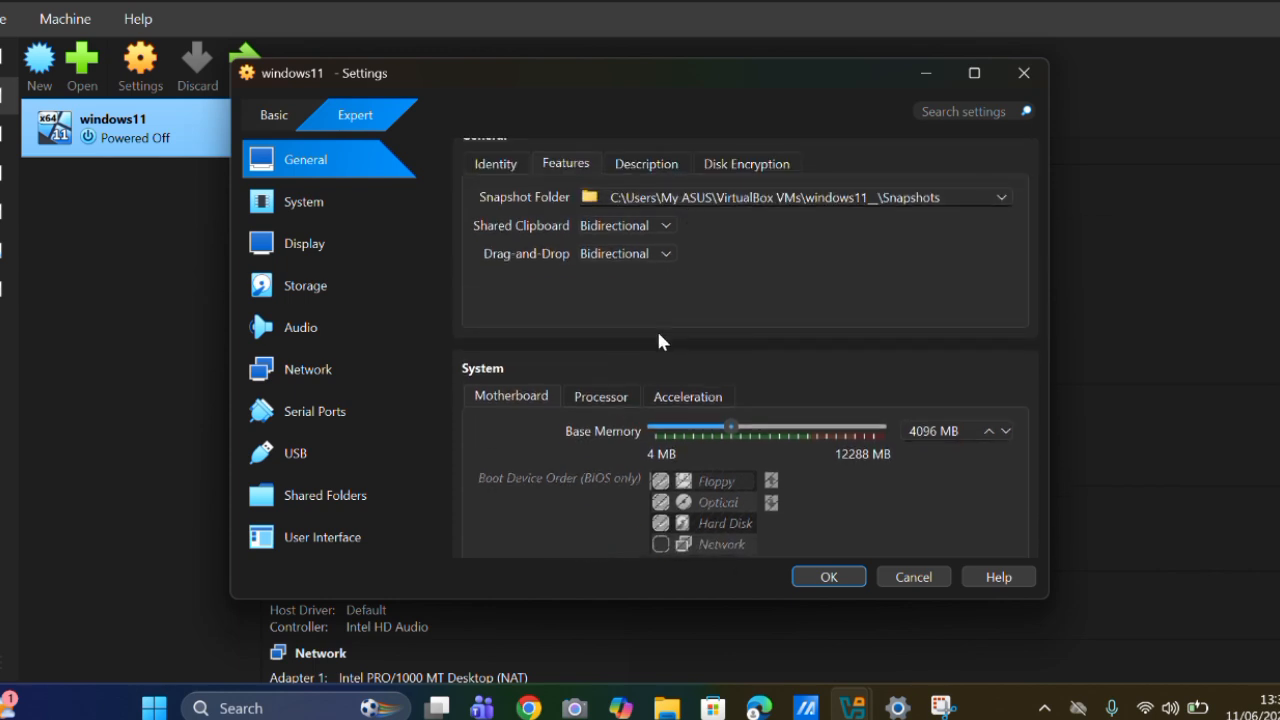
scroll(656, 328, "down", 2)
left_click(627, 323)
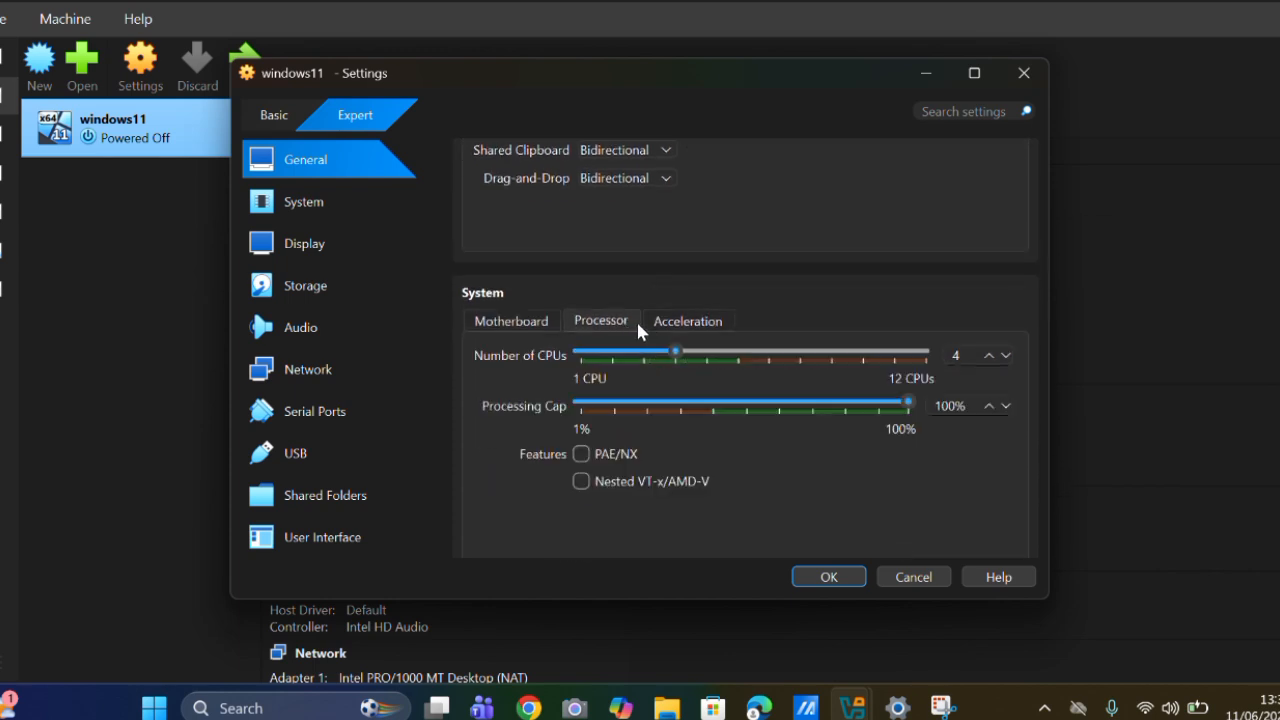
left_click(700, 320)
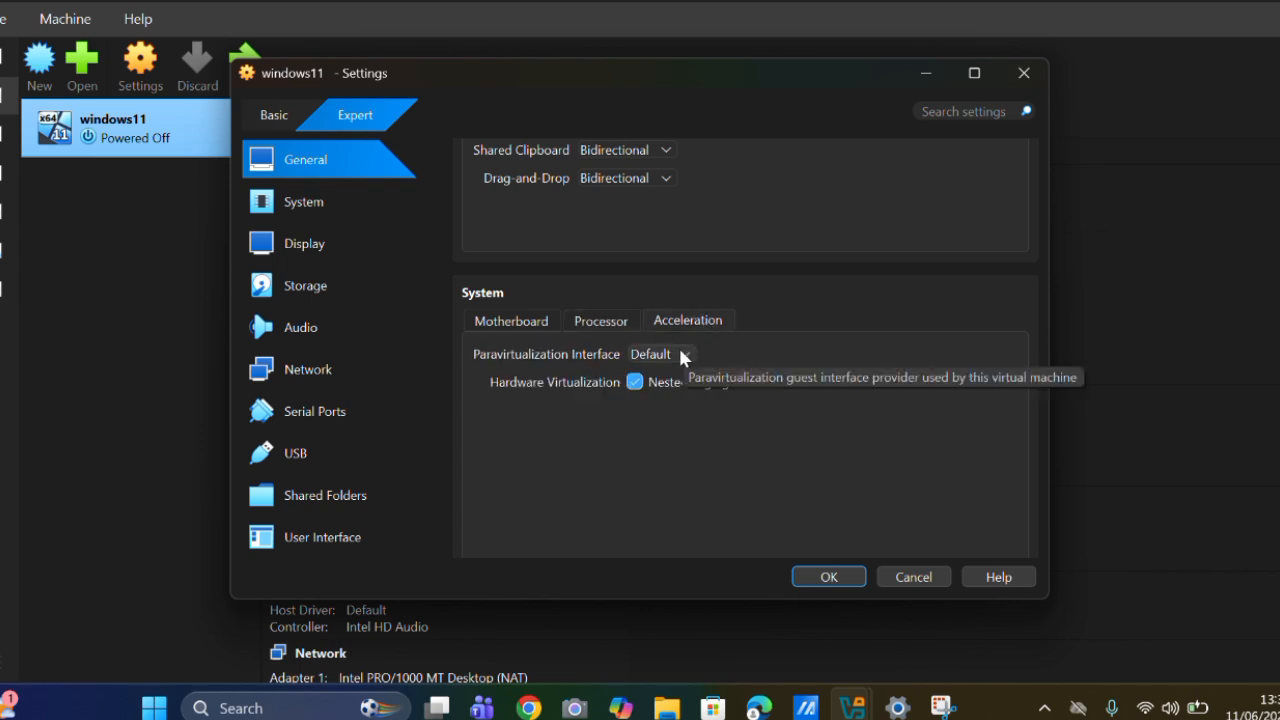
left_click(680, 355)
left_click(662, 455)
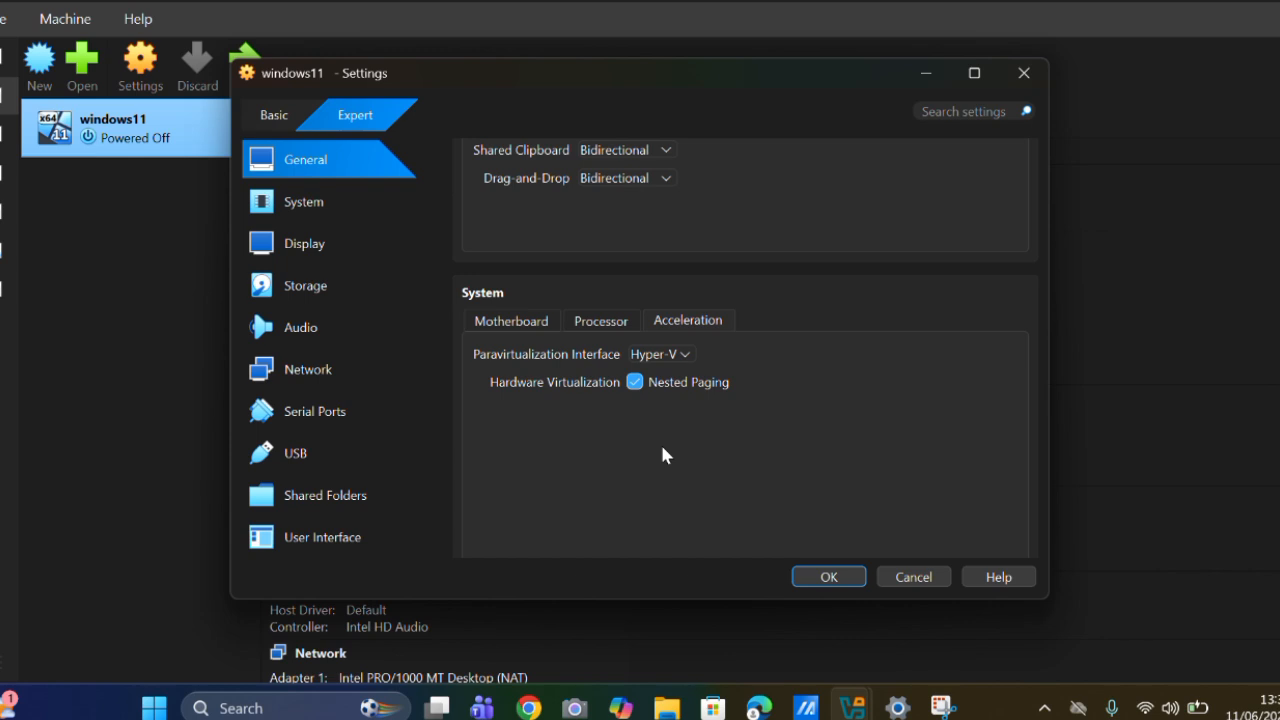
Enable 3D acceleration in the virtual machine's display screen settings.
scroll(662, 455, "down", 1)
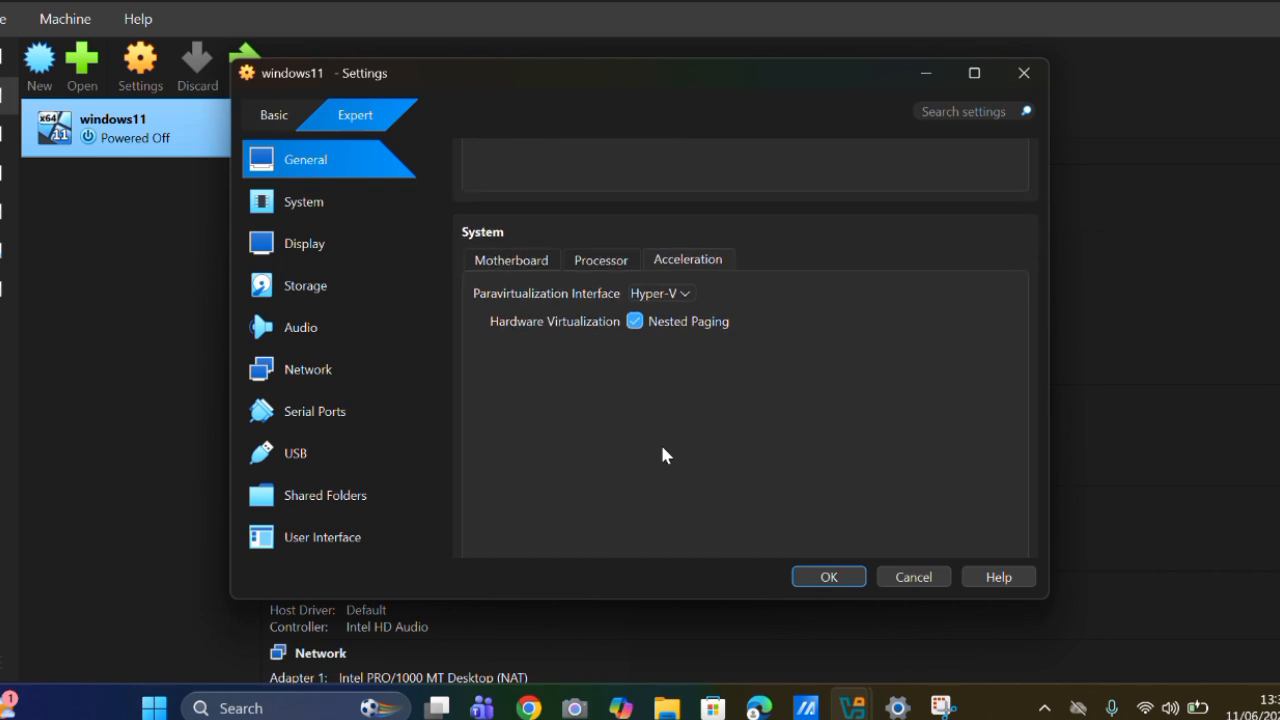
scroll(662, 455, "down", 5)
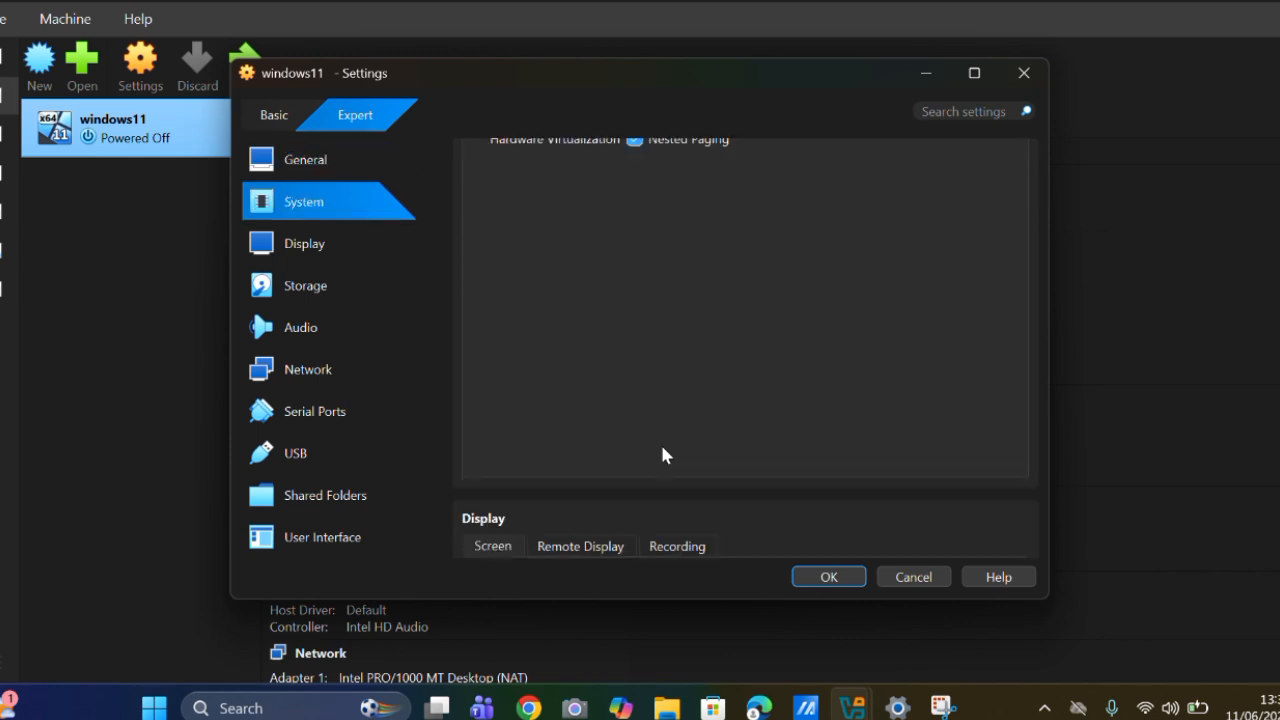
scroll(662, 452, "down", 2)
left_click(643, 484)
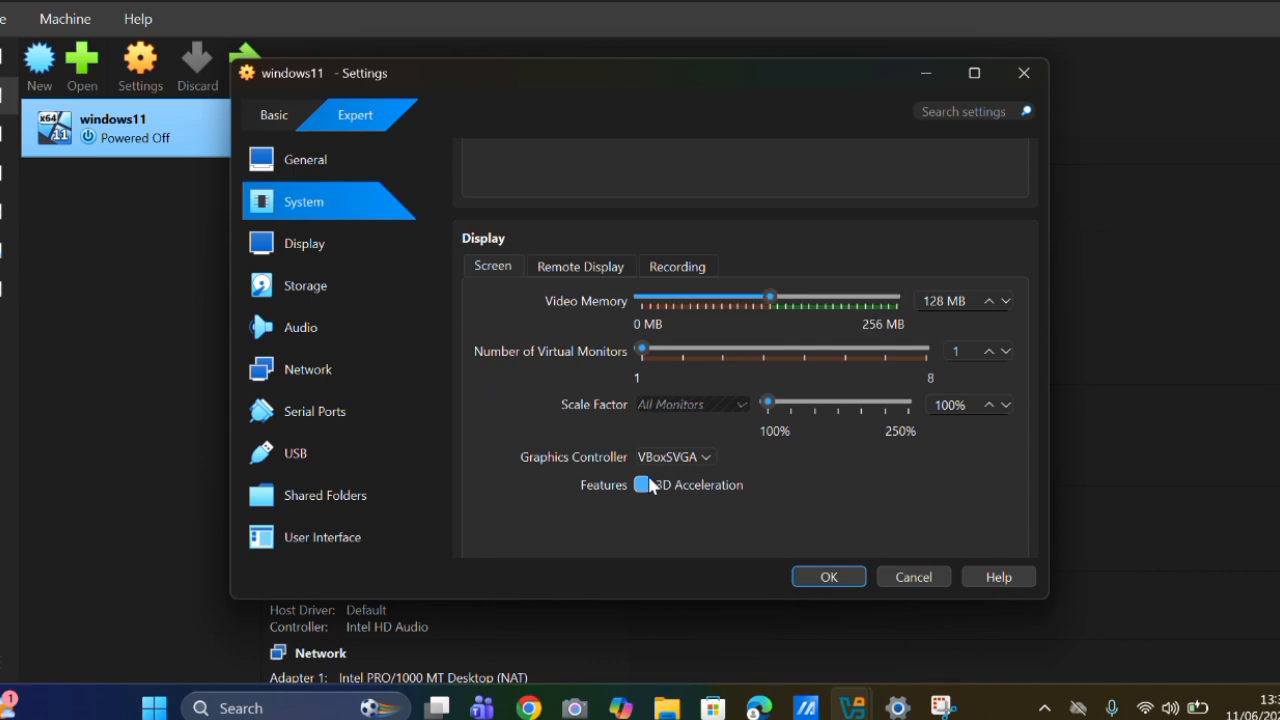
Try VMSVGA as the graphics controller and switch it back to VBoxSVGA.
left_click(677, 456)
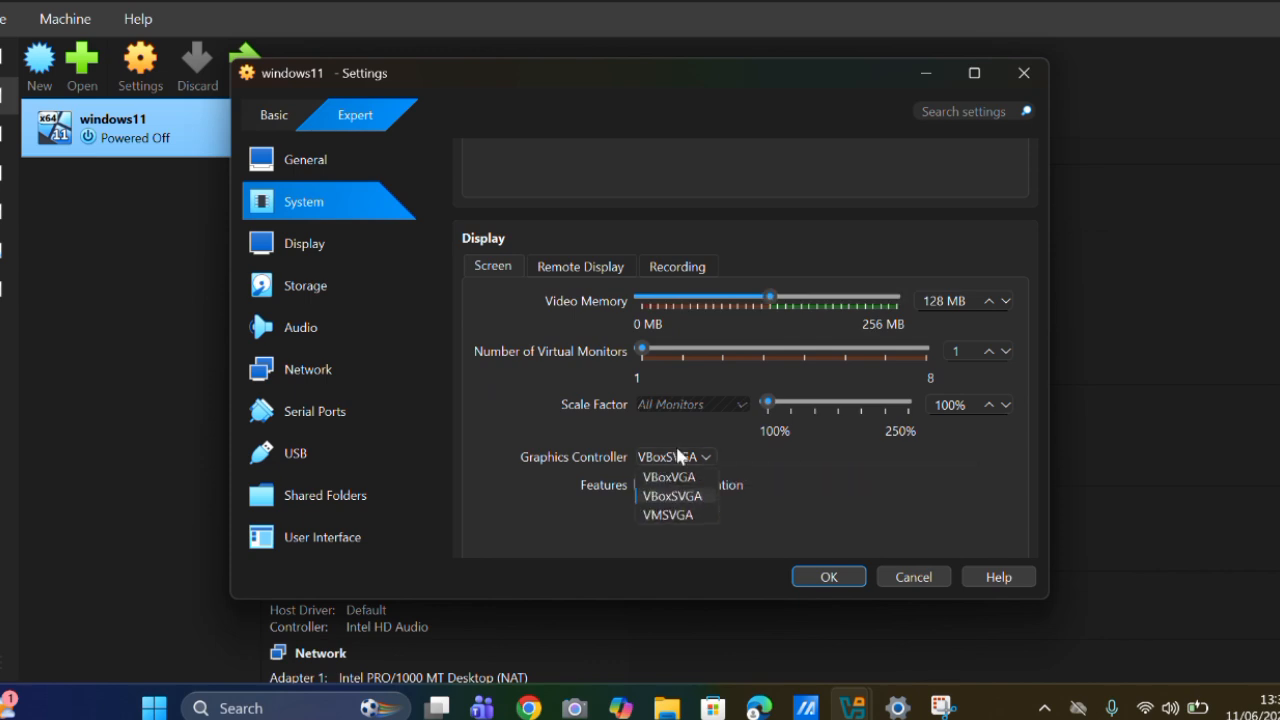
left_click(667, 515)
scroll(672, 490, "down", 1)
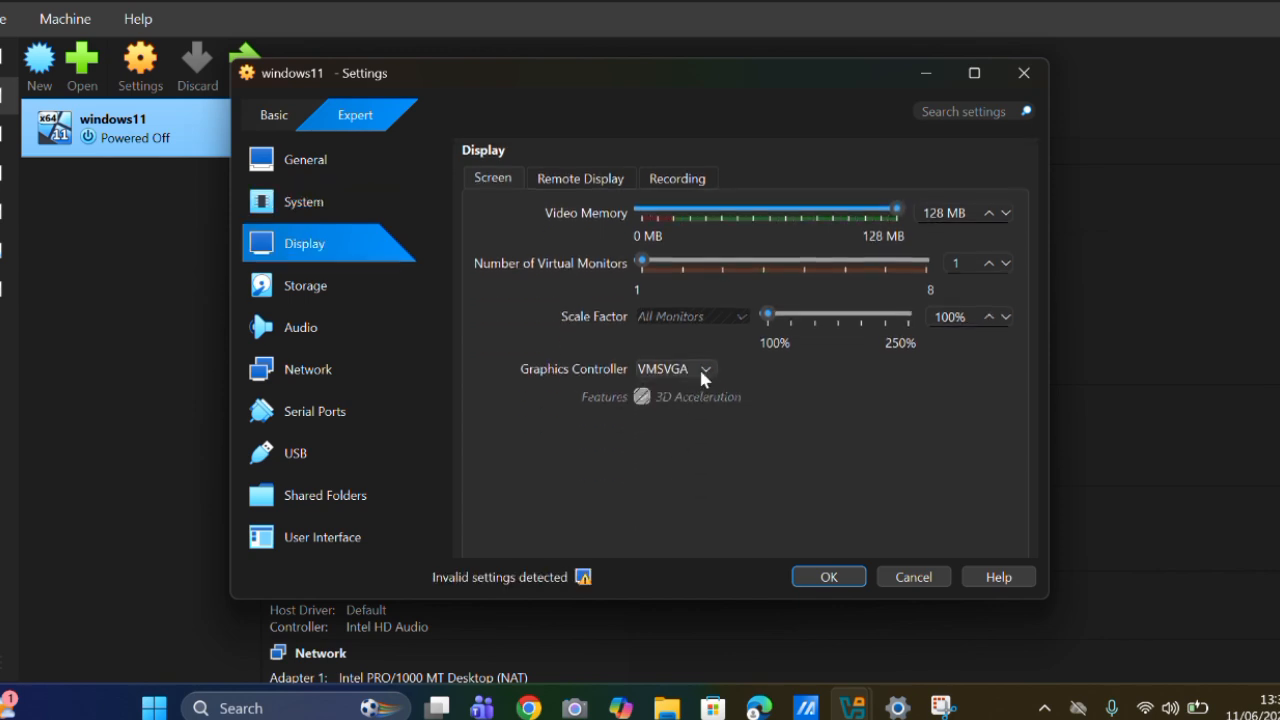
left_click(703, 372)
left_click(679, 403)
Attach Win11_25H2_EnglishInternational_x64_v2.iso from the Downloads folder to the optical drive on SATA Port 1.
scroll(679, 410, "down", 4)
scroll(679, 414, "down", 5)
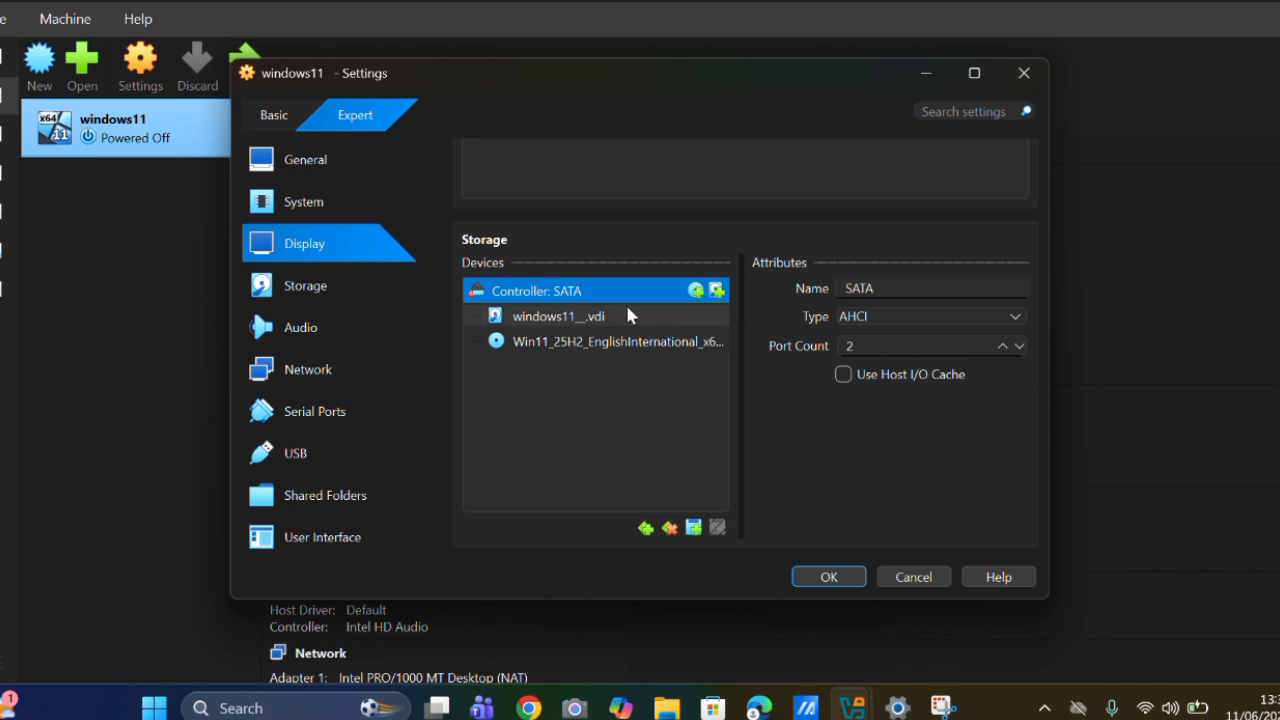
scroll(619, 296, "down", 2)
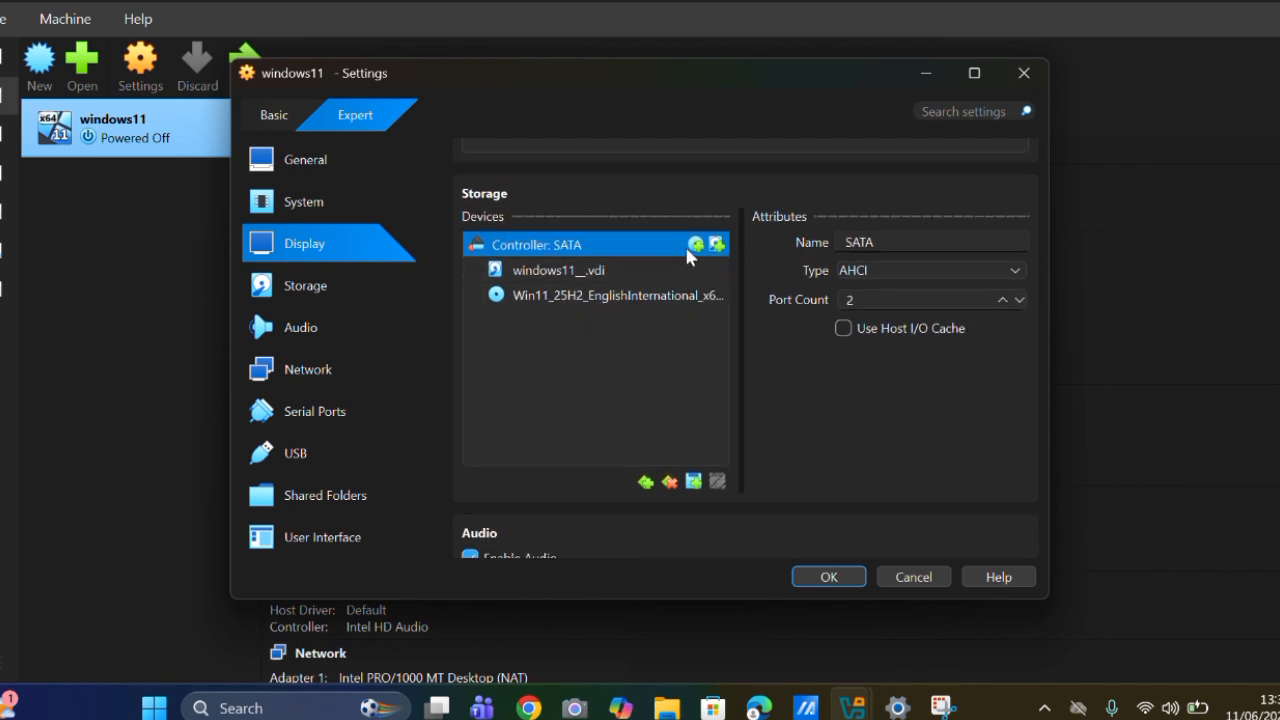
left_click(665, 295)
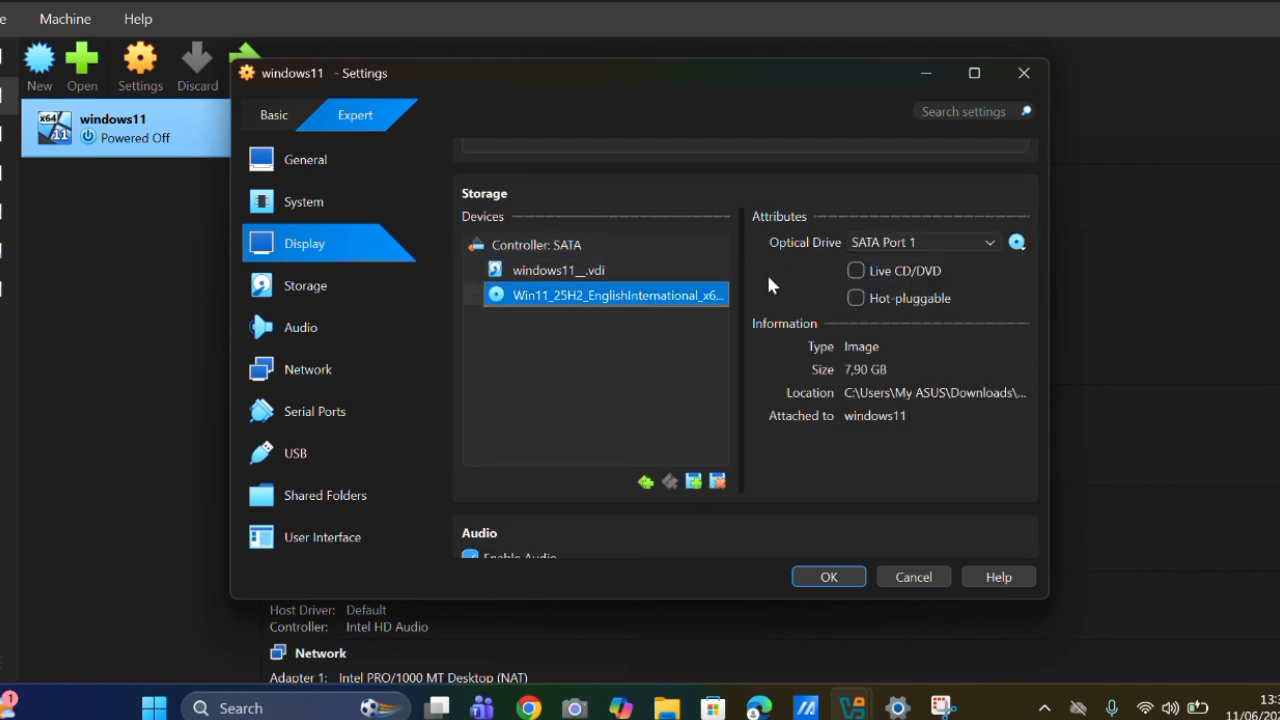
left_click(1017, 243)
left_click(604, 266)
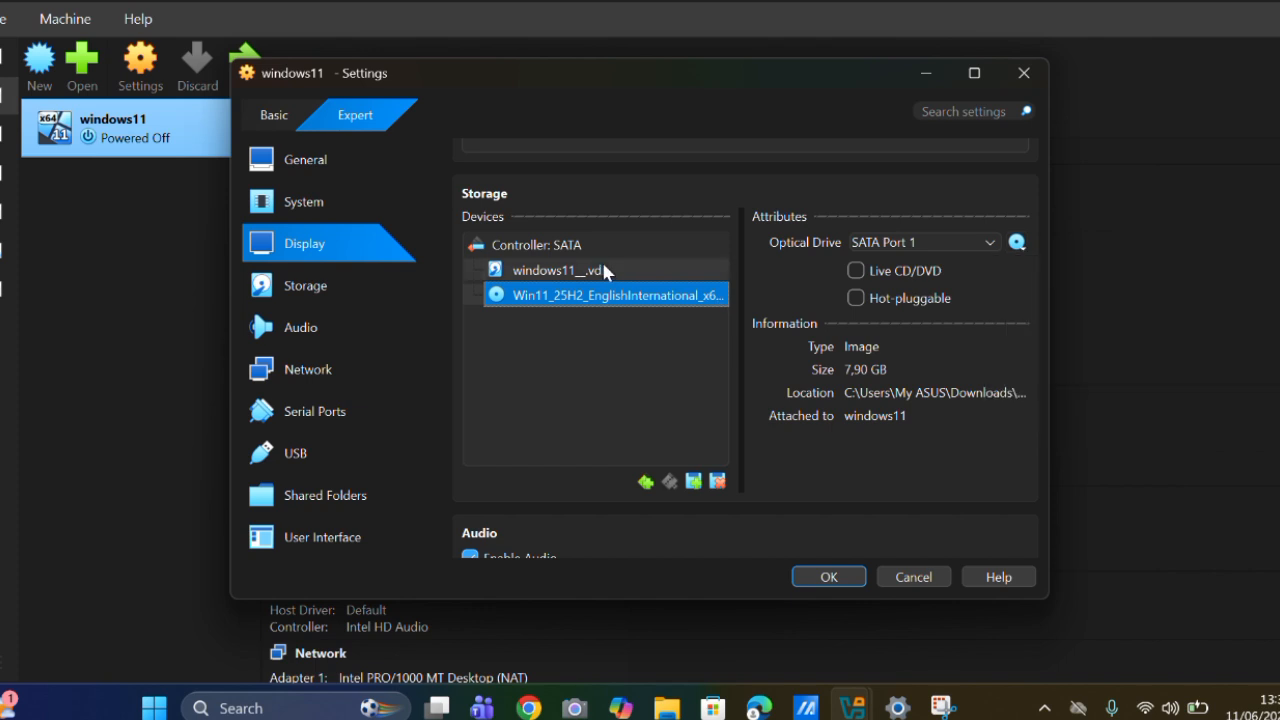
left_click(634, 268)
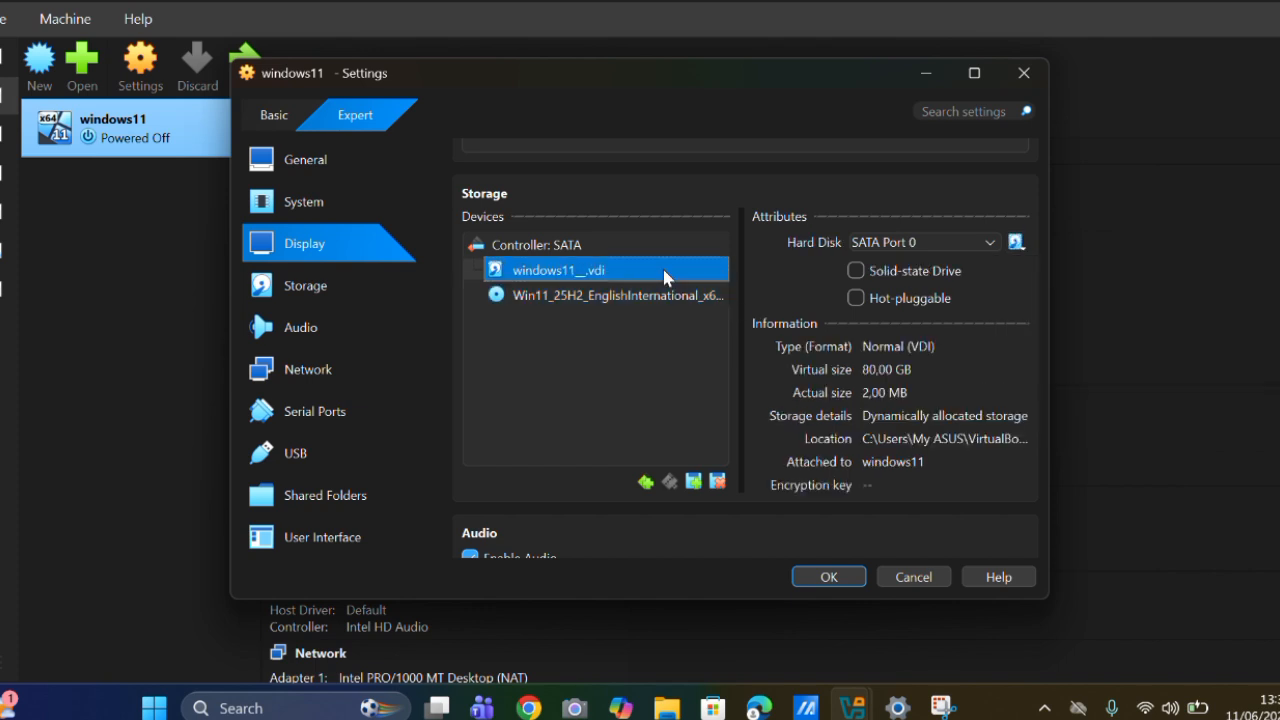
left_click(718, 294)
left_click(1017, 242)
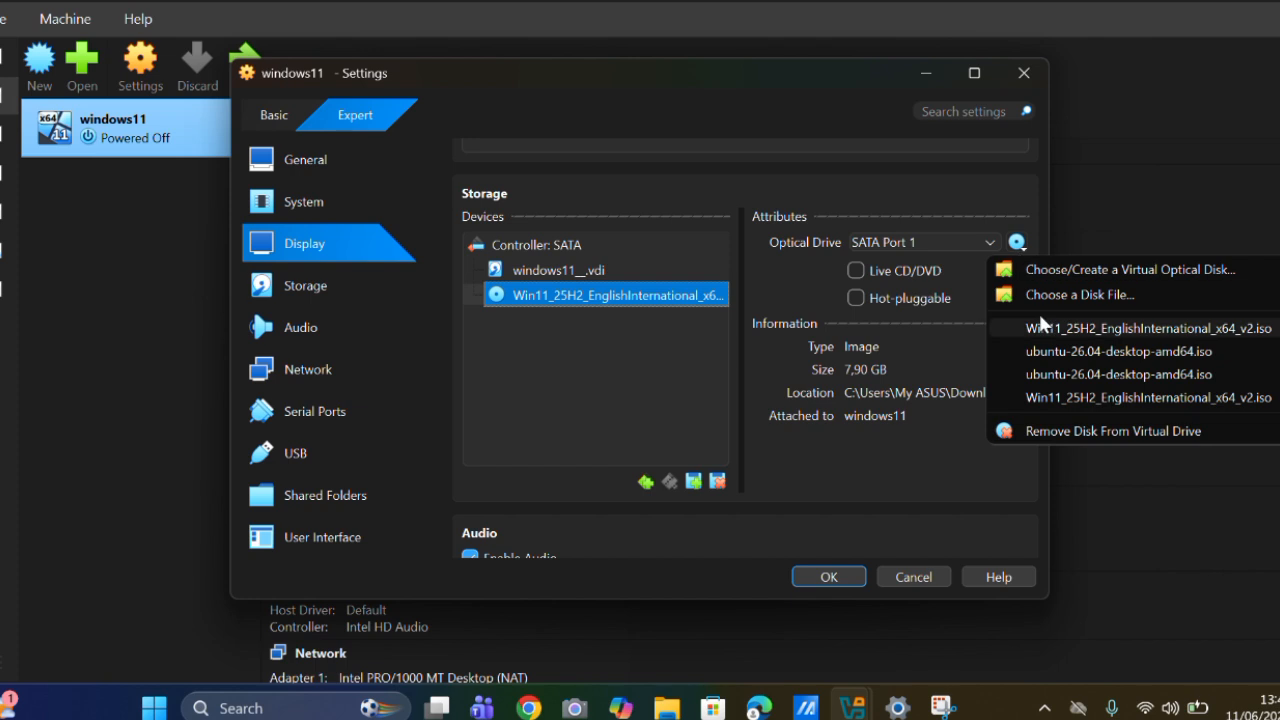
left_click(1034, 300)
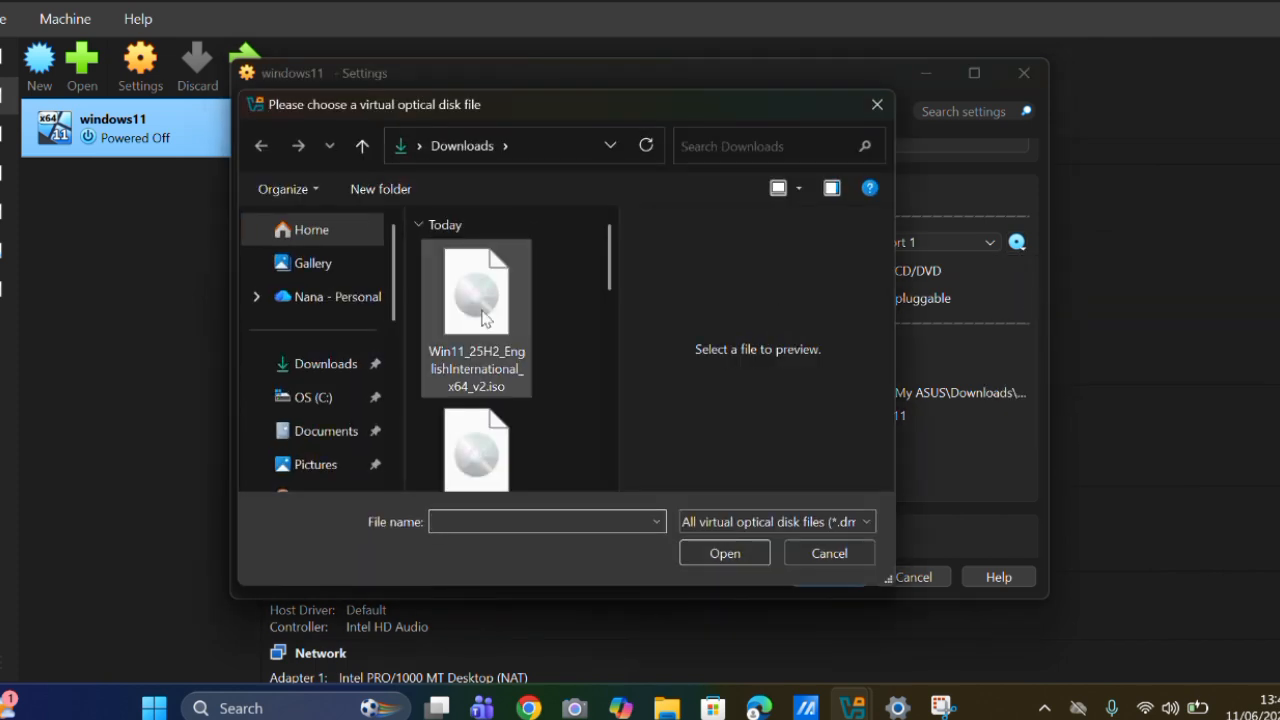
double_click(509, 307)
Attach network Adapter 1 of the windows11 machine to Bridged Adapter.
scroll(733, 368, "down", 5)
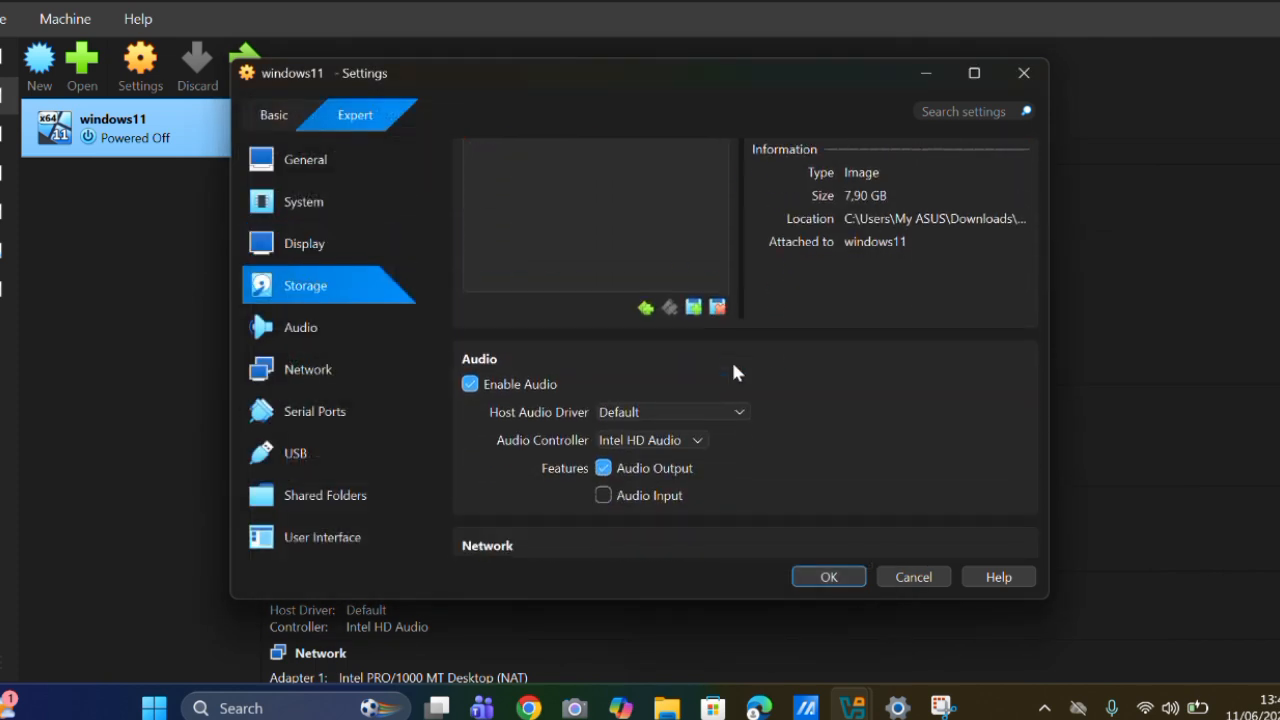
scroll(733, 373, "down", 3)
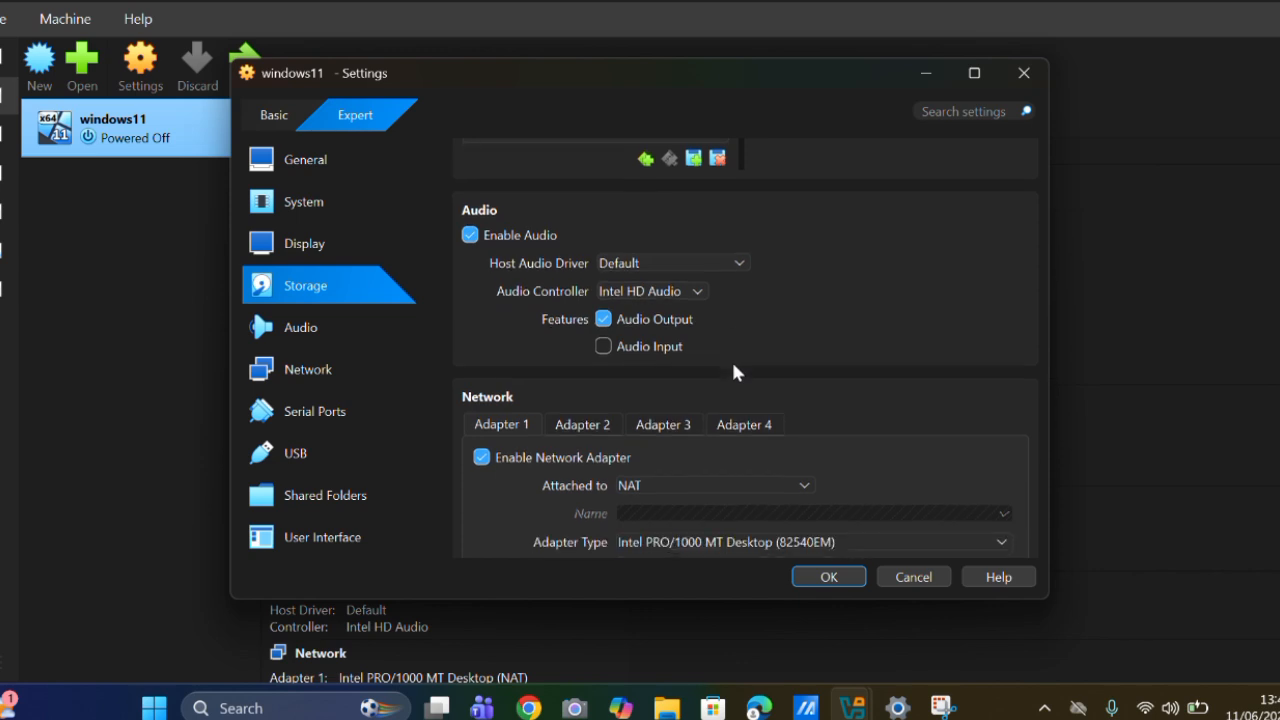
scroll(733, 372, "down", 6)
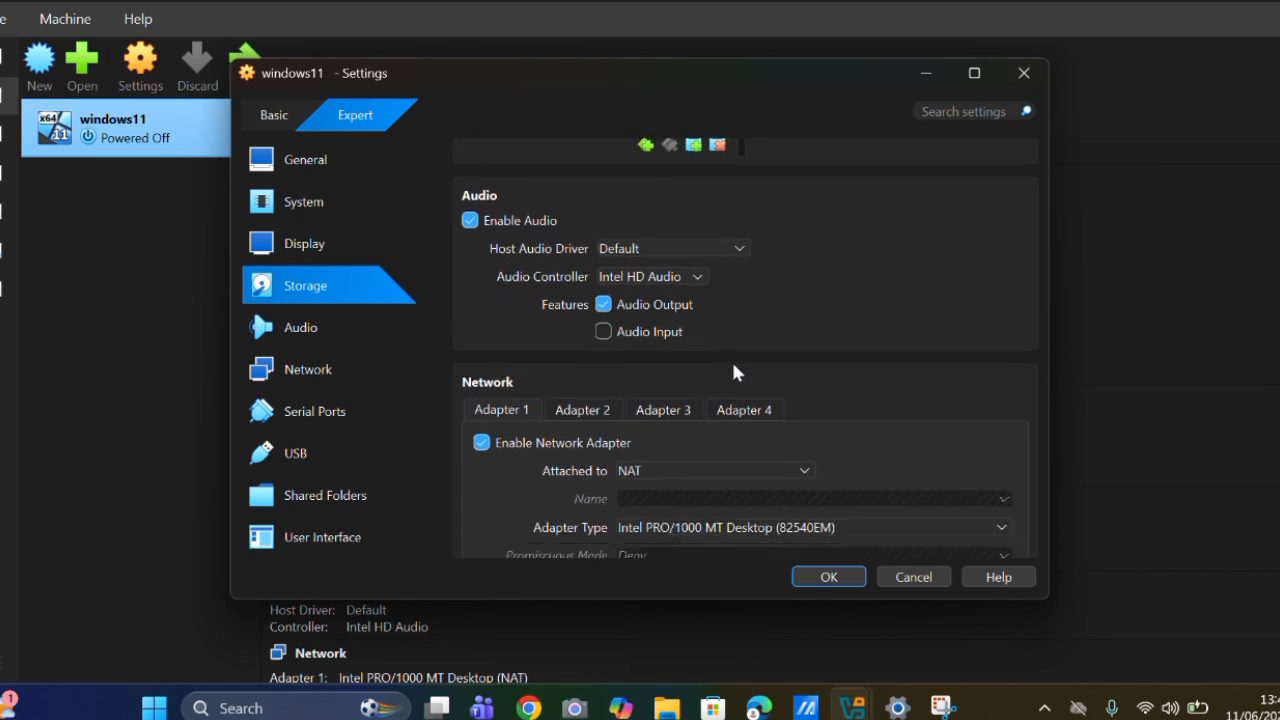
scroll(733, 367, "down", 10)
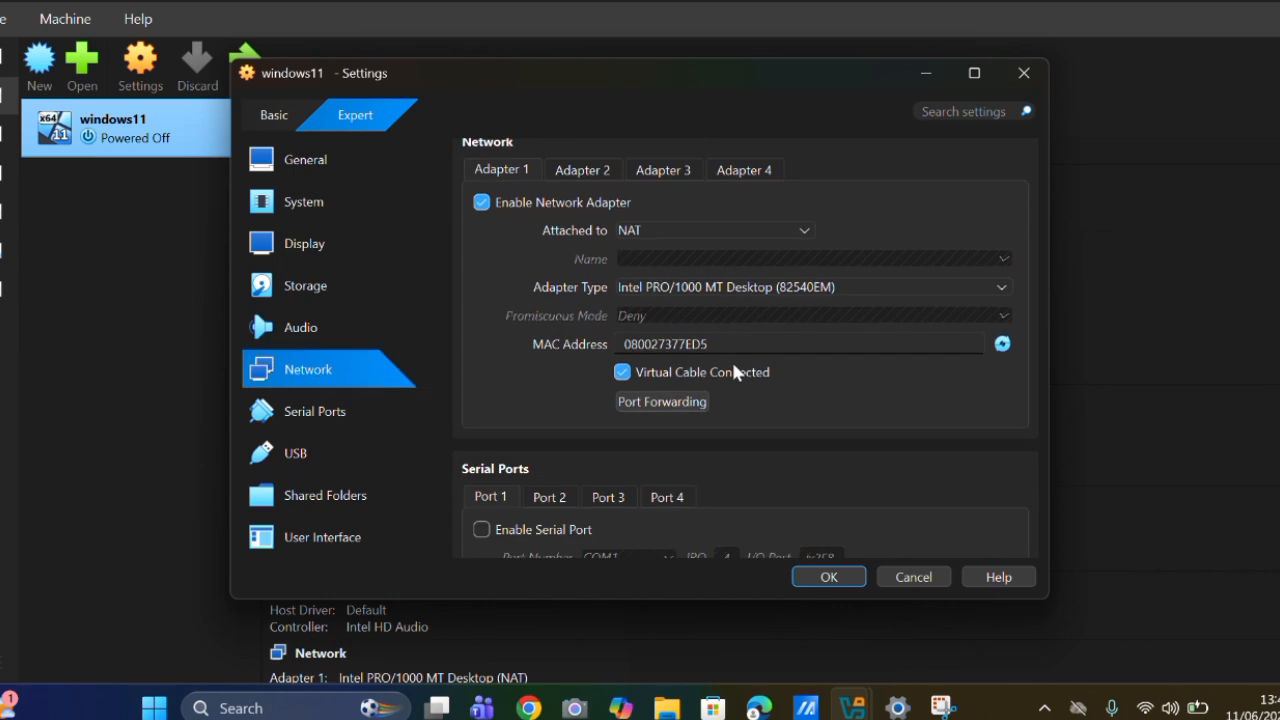
scroll(731, 371, "up", 12)
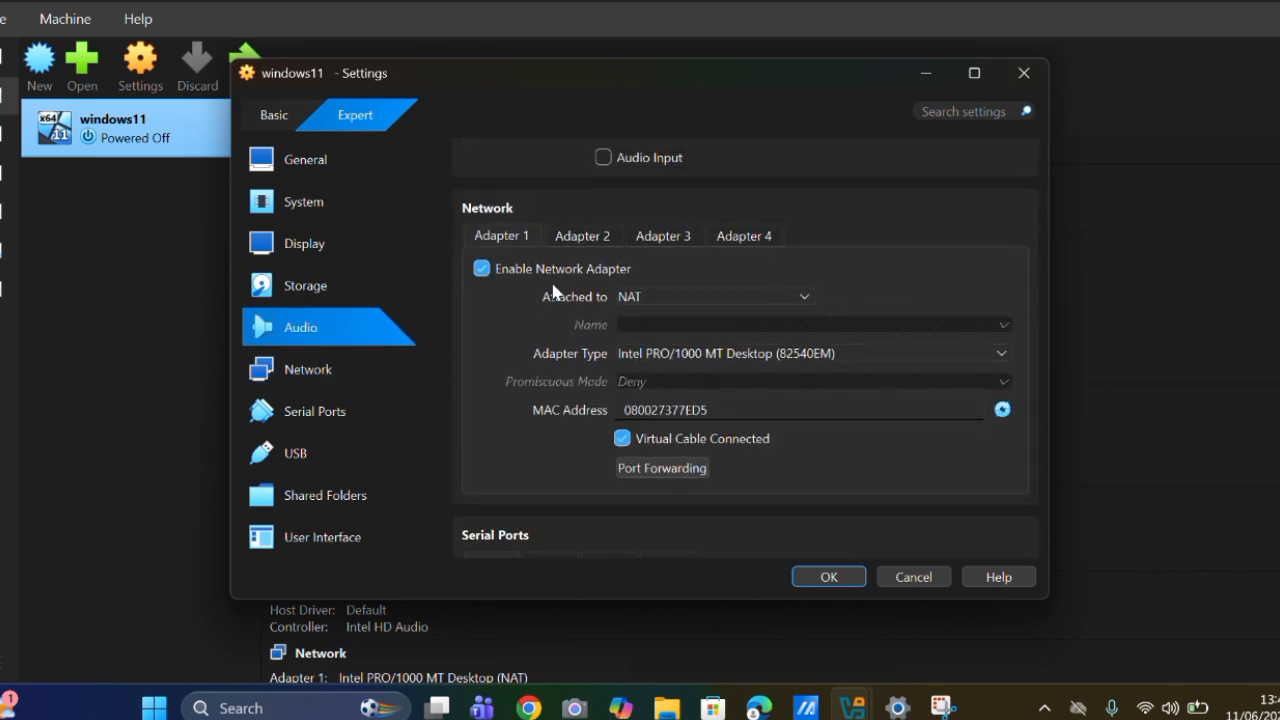
left_click(632, 296)
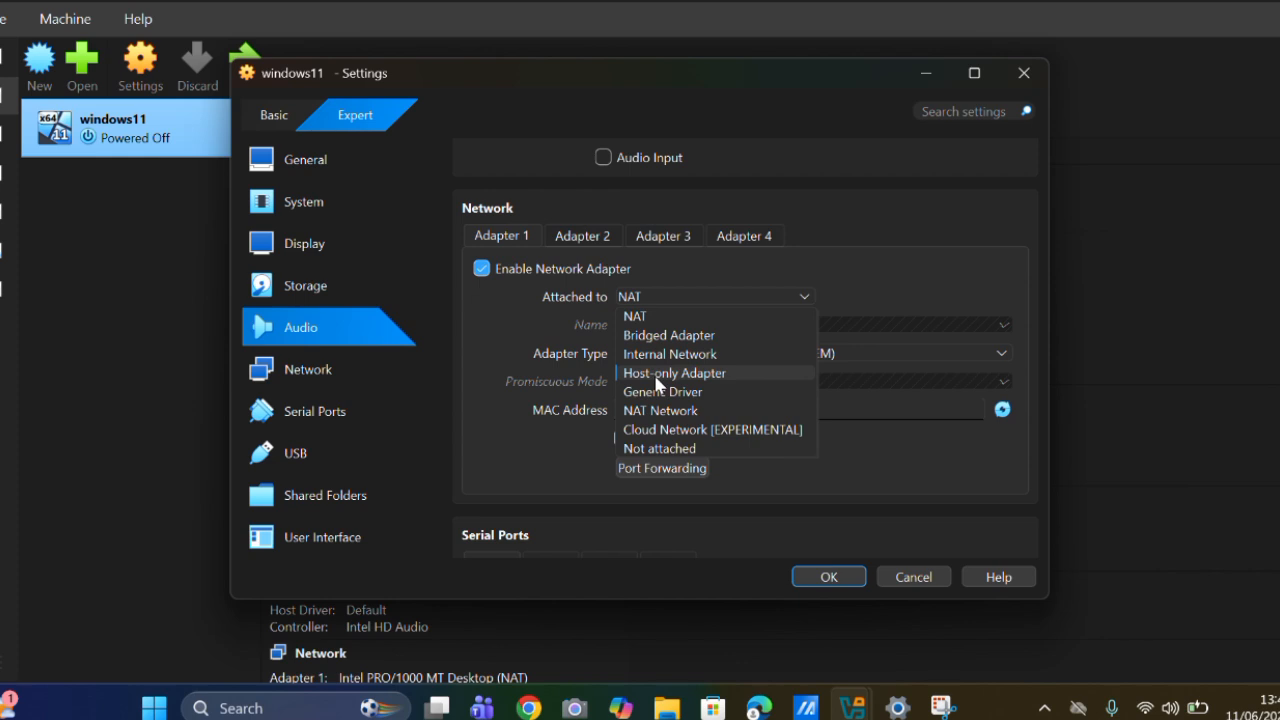
left_click(656, 336)
Save the machine settings, then start the windows11 virtual machine and bring its window to the front.
scroll(656, 343, "up", 5)
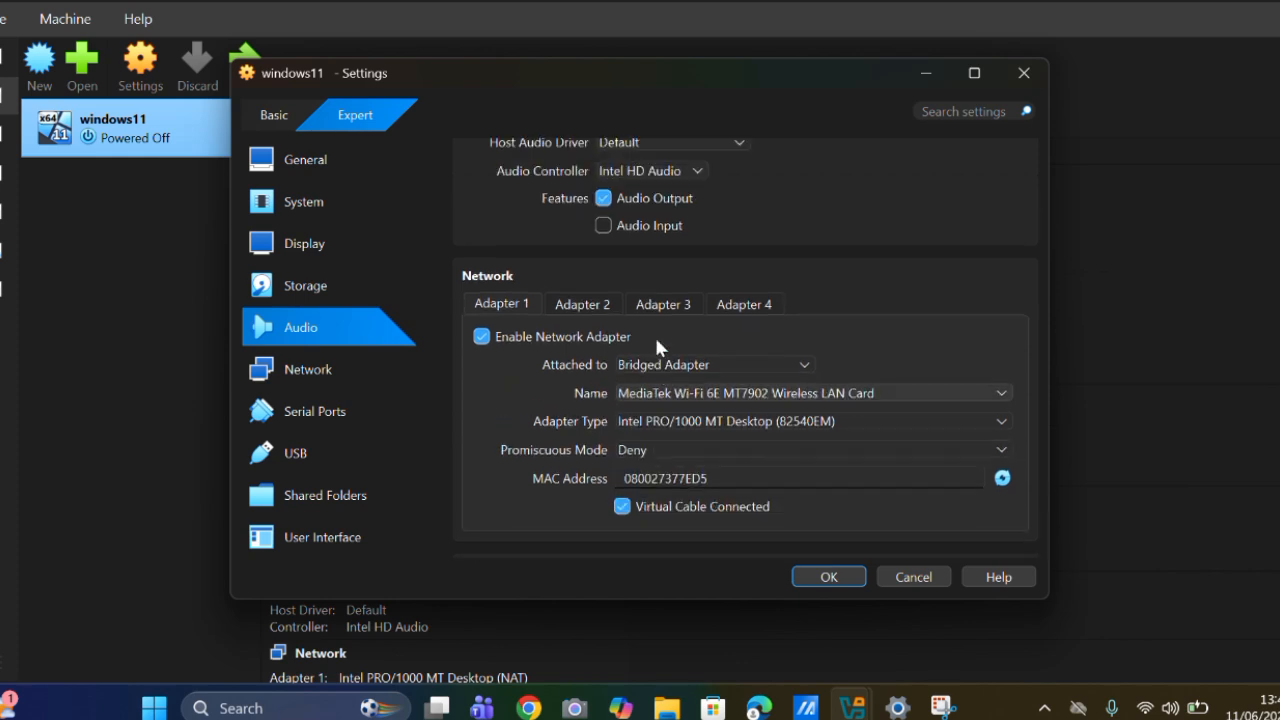
scroll(656, 345, "up", 3)
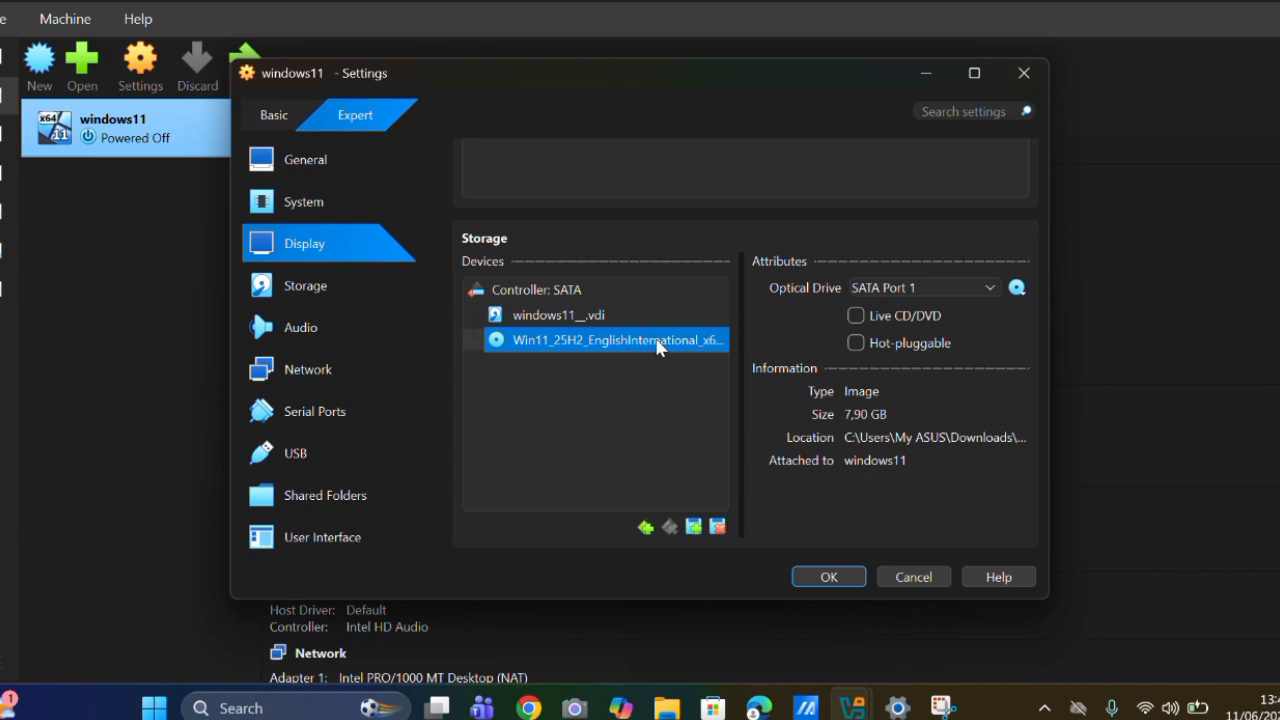
scroll(657, 345, "down", 3)
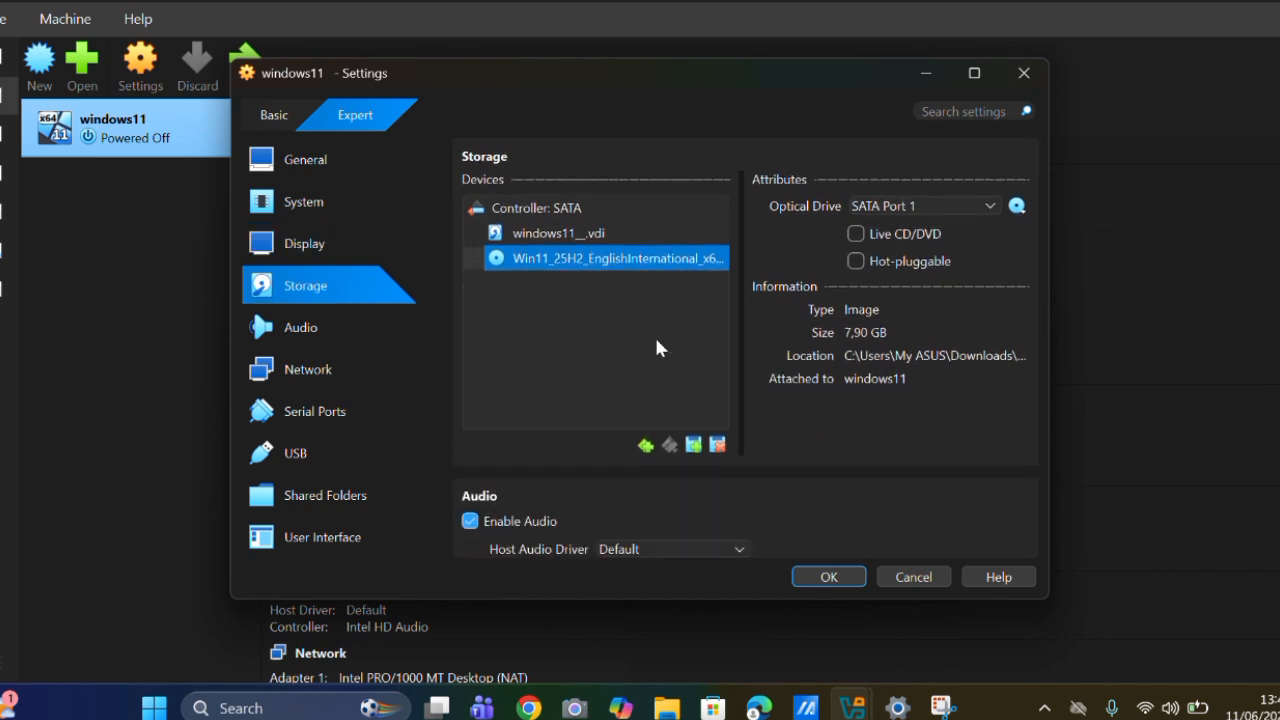
left_click(806, 571)
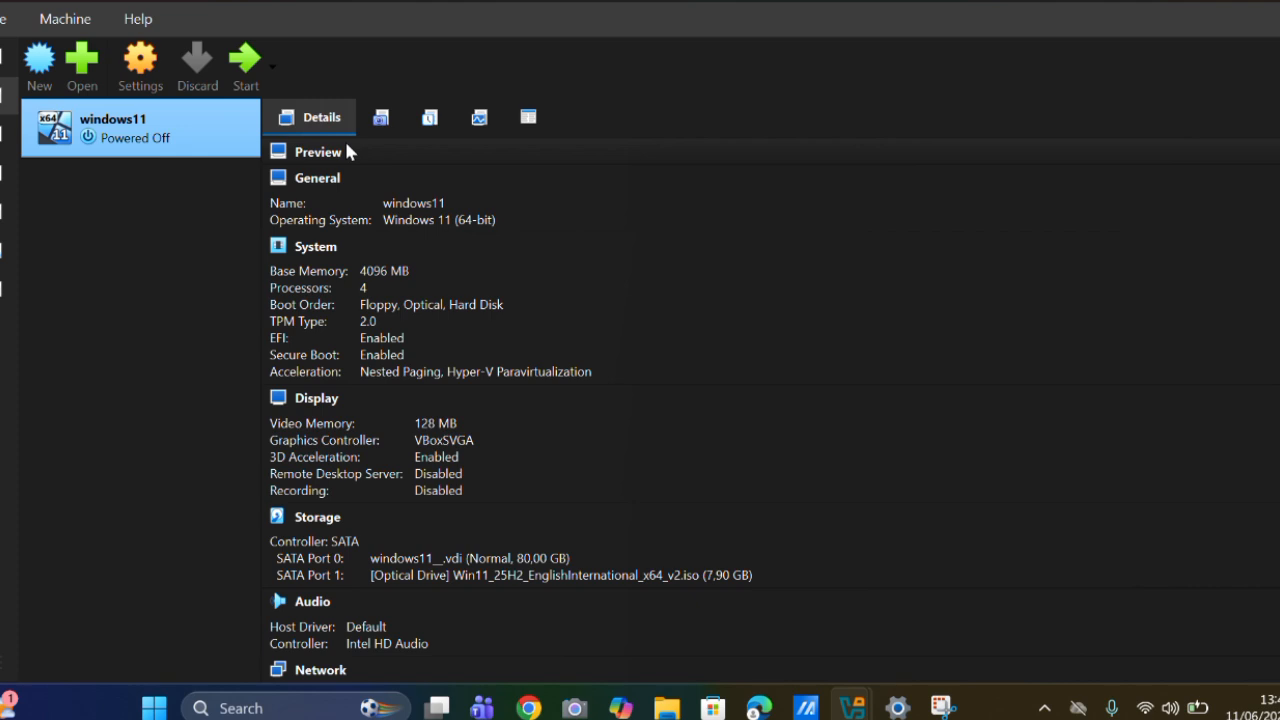
left_click(247, 62)
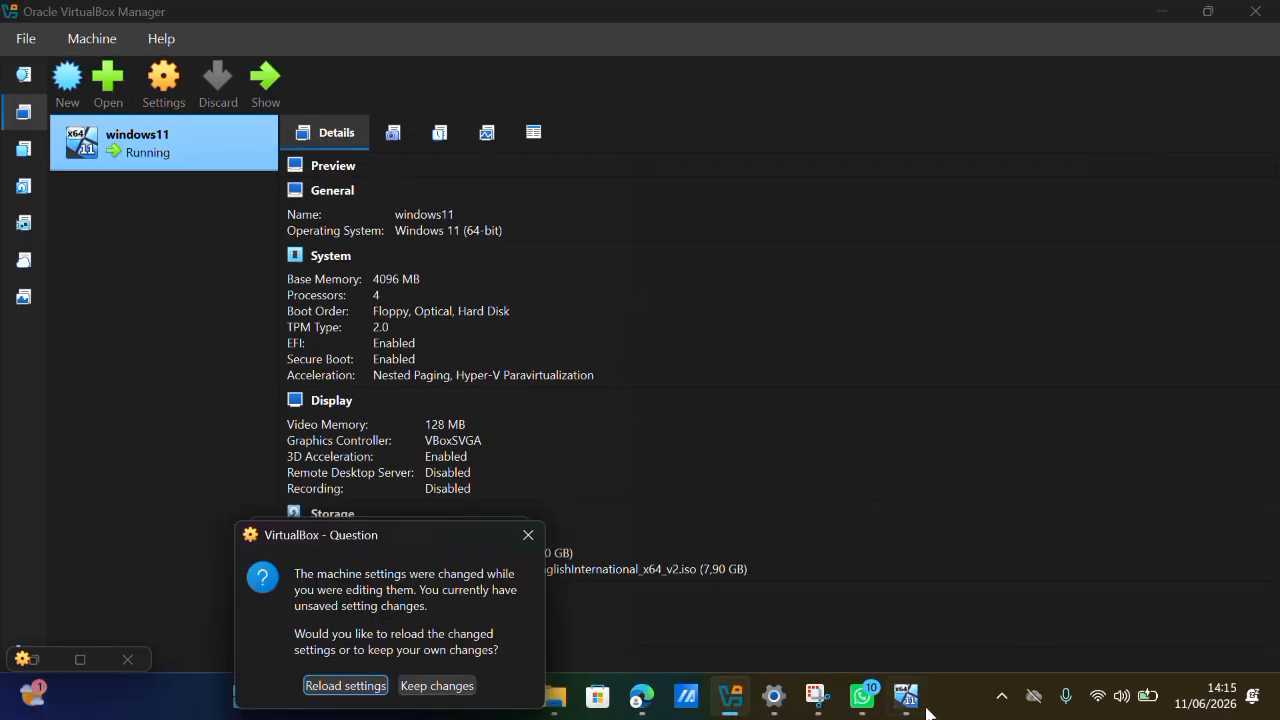
left_click(906, 697)
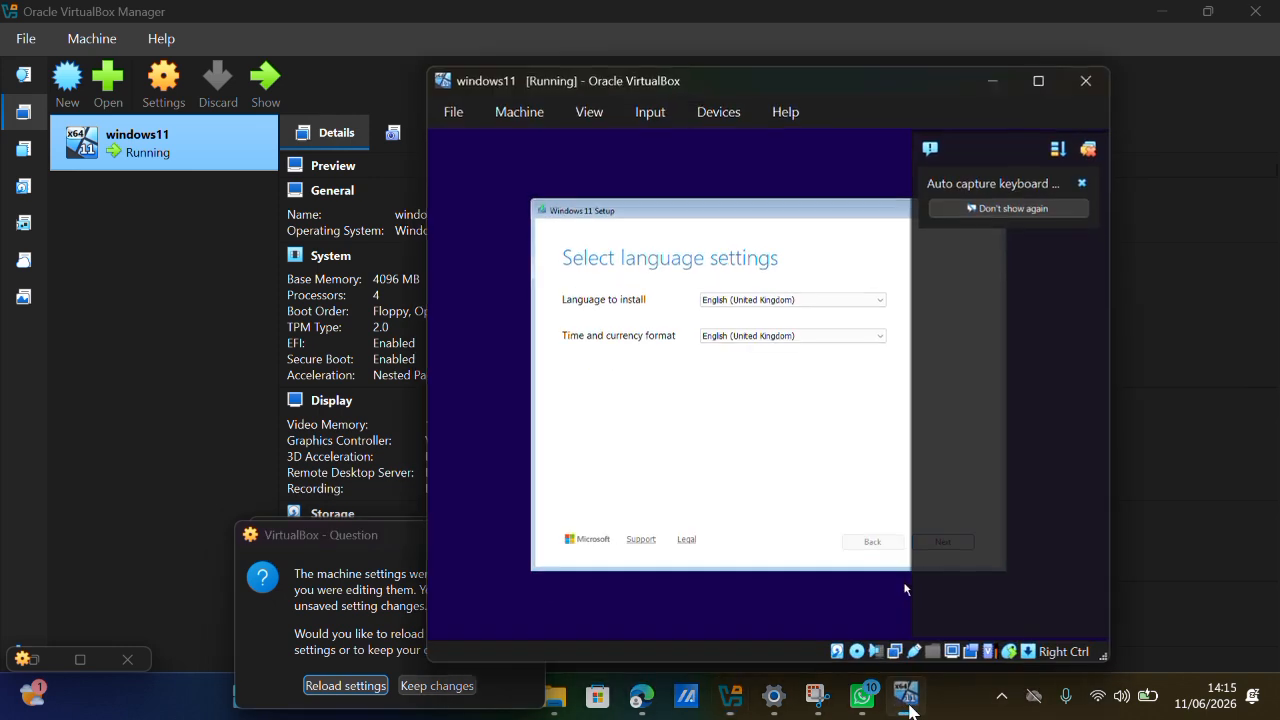
Keep English (United Kingdom) as the installation language and set the time and currency format to Indonesian (Indonesia).
left_click(776, 300)
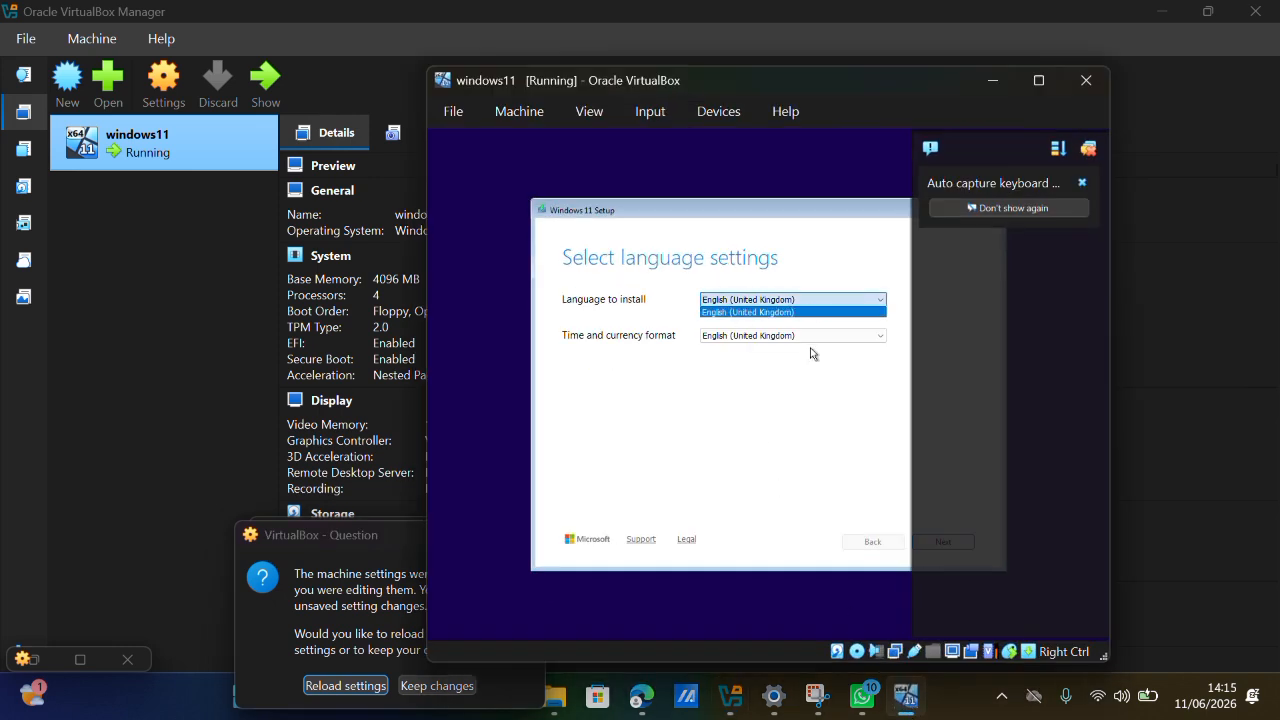
left_click(812, 352)
left_click(810, 337)
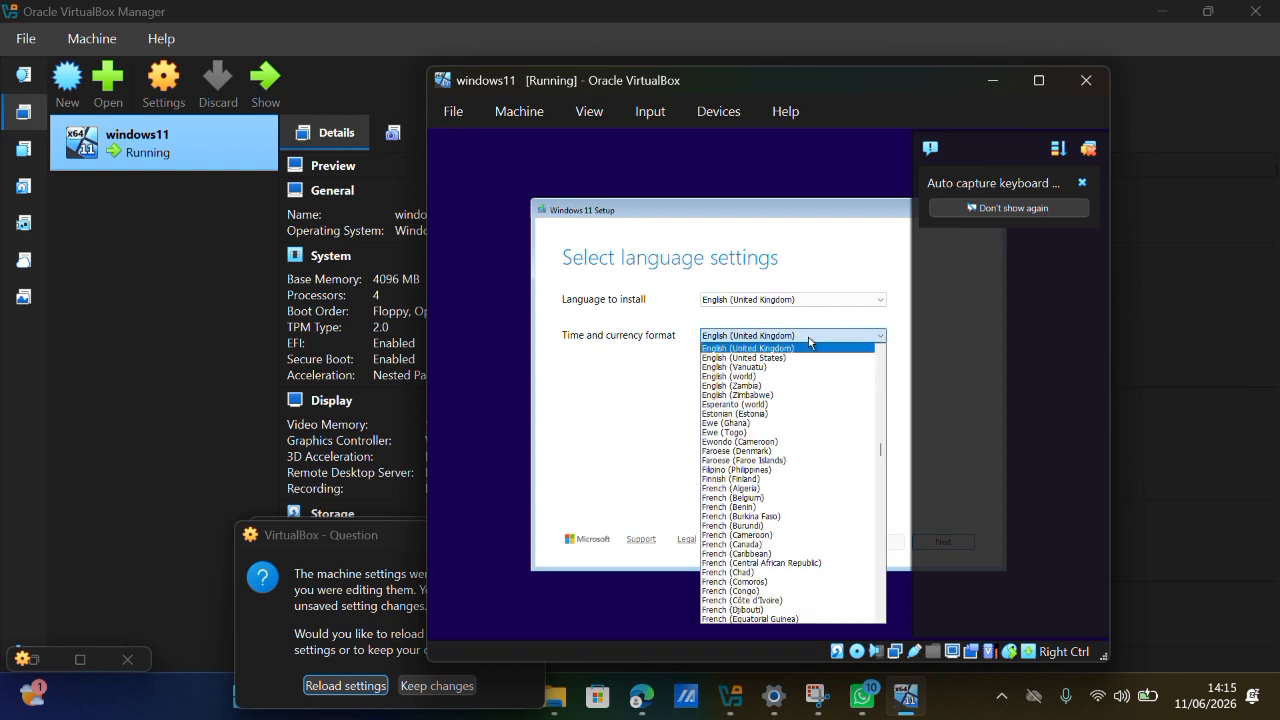
scroll(753, 488, "down", 1)
scroll(753, 488, "down", 12)
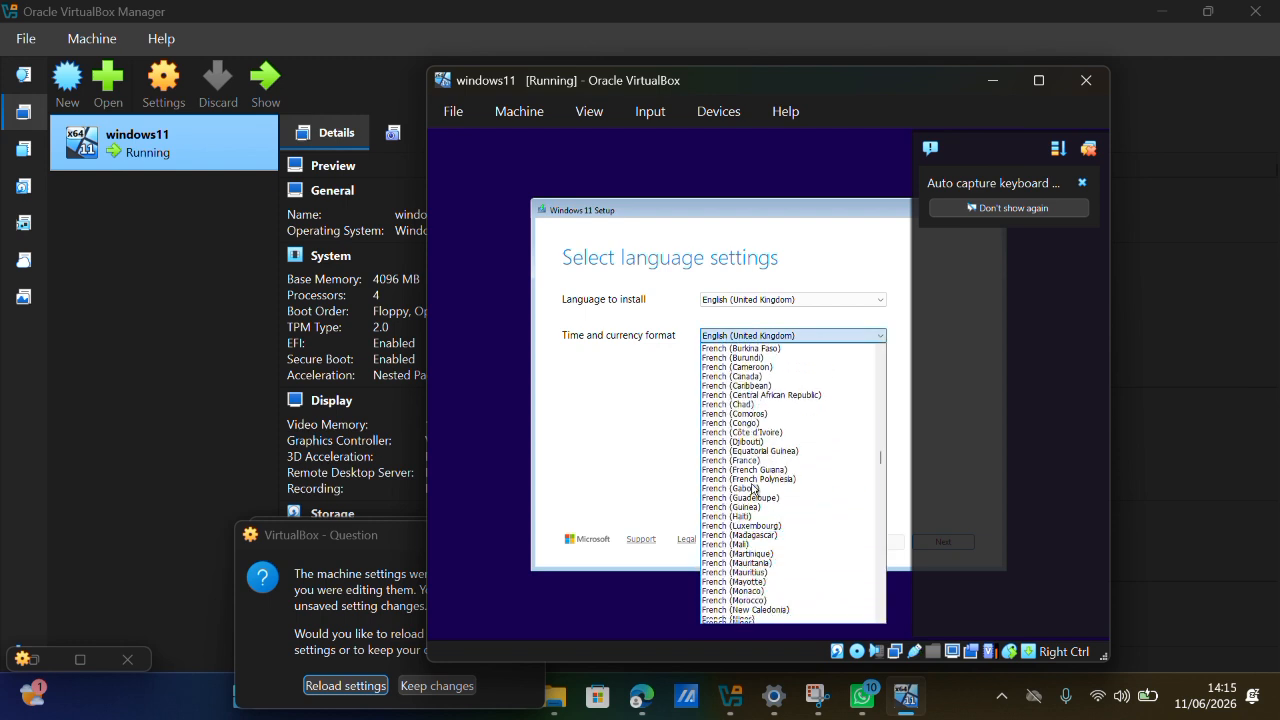
scroll(753, 488, "down", 10)
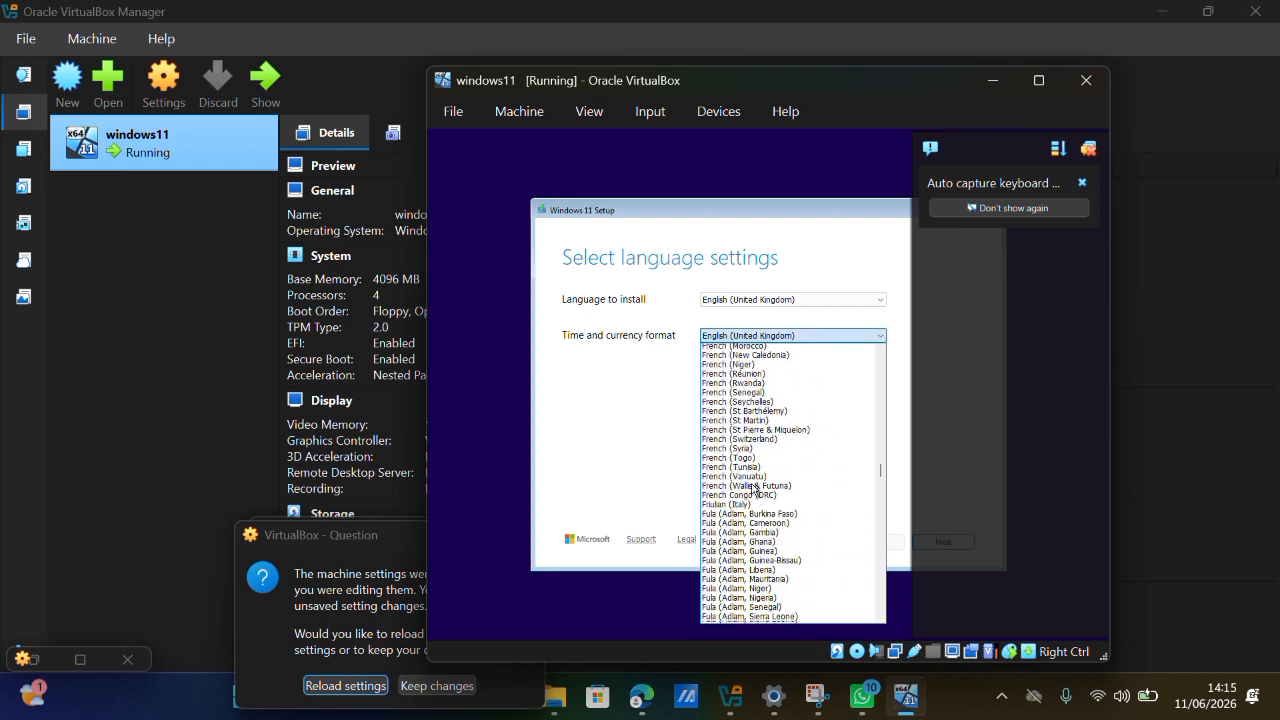
scroll(753, 488, "down", 7)
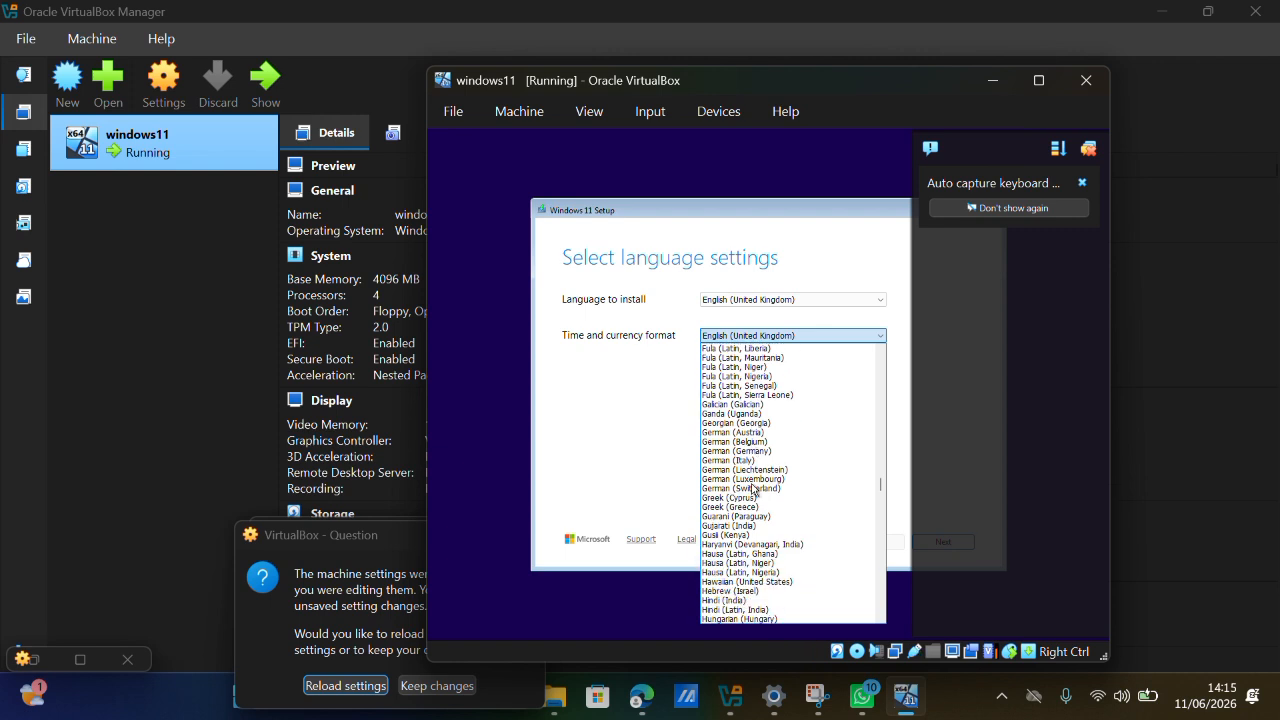
scroll(753, 488, "down", 7)
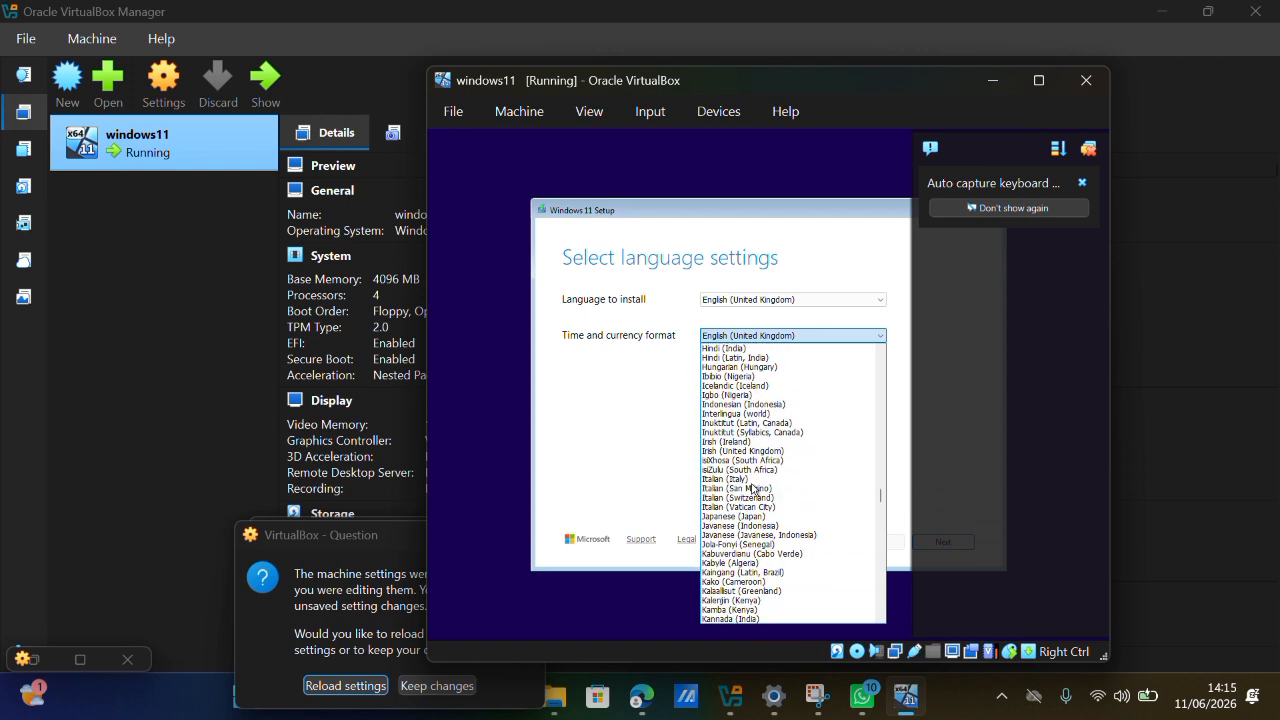
left_click(735, 405)
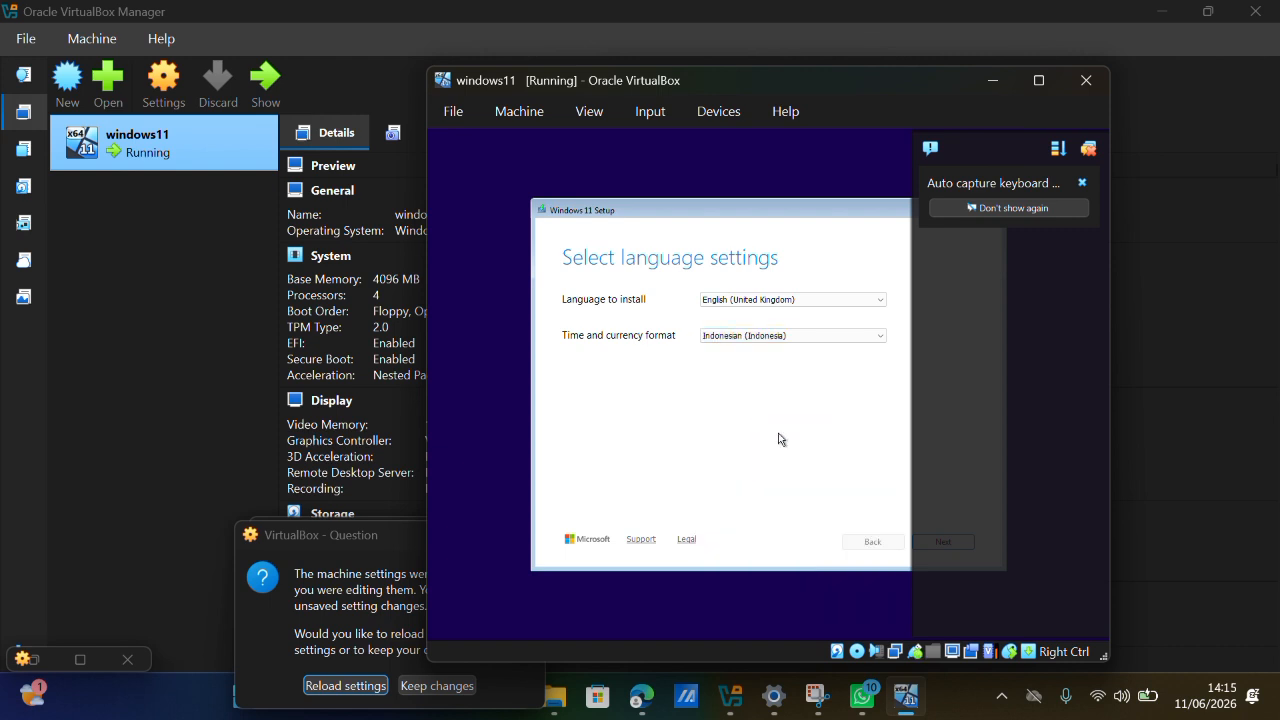
Maximize the virtual machine window and continue the setup with the US keyboard layout.
left_click(1032, 85)
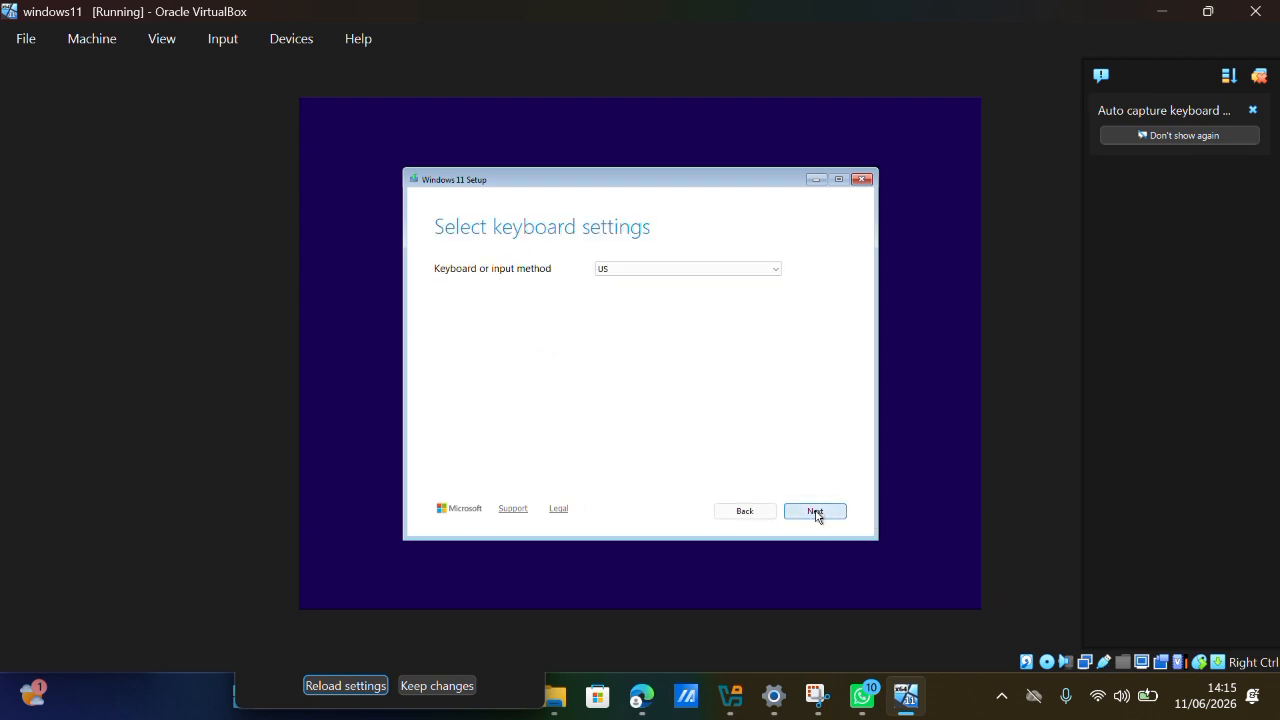
left_click(815, 511)
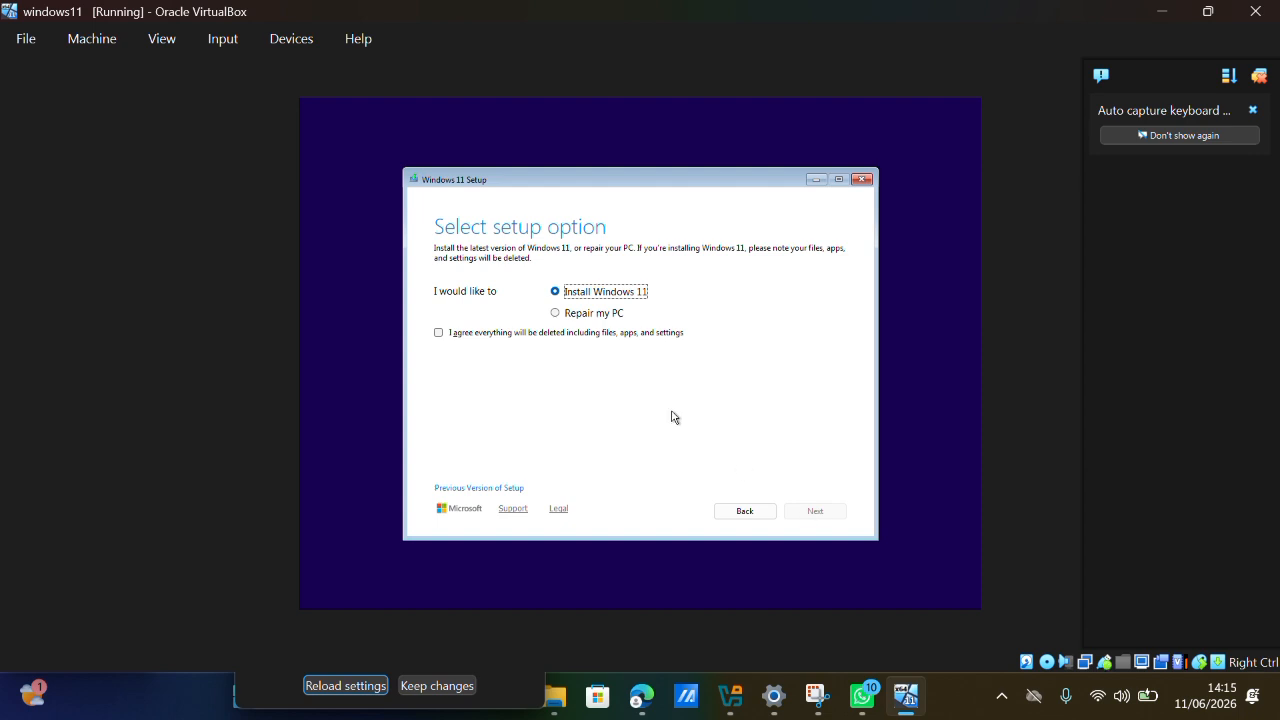
Agree to the deletion of all files for the Windows 11 installation and proceed without a product key.
left_click(439, 334)
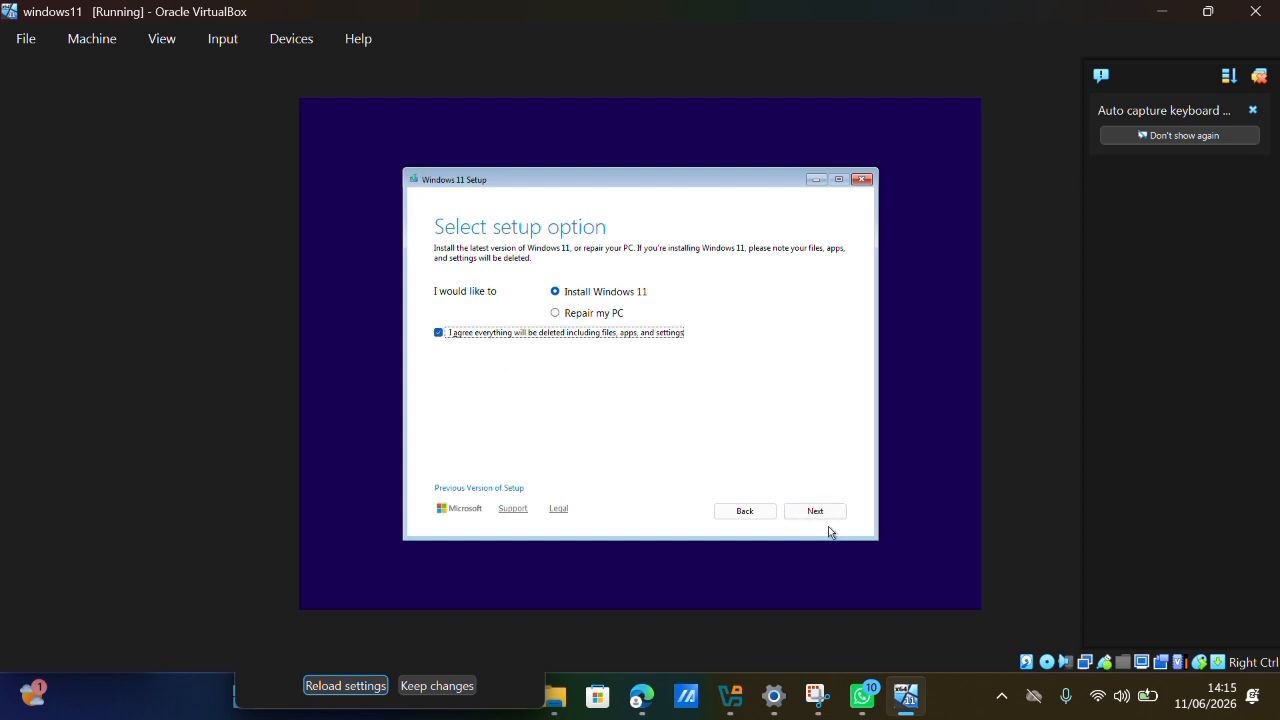
left_click(815, 511)
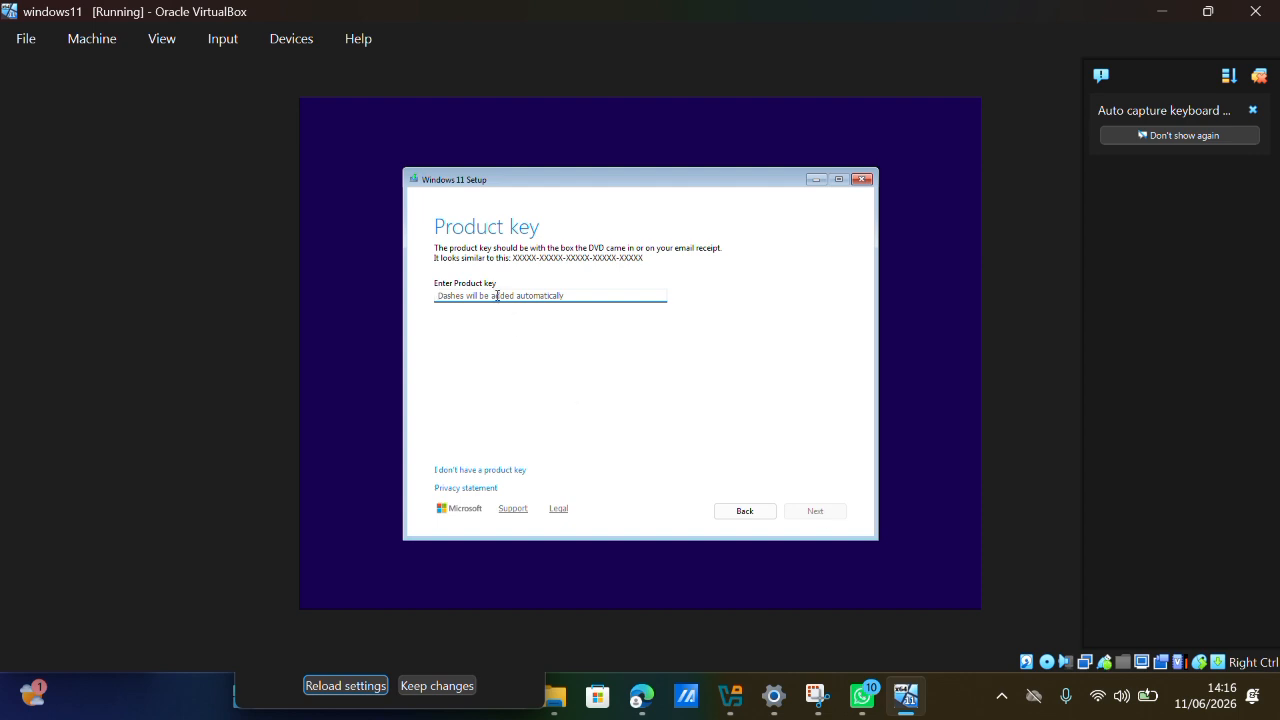
left_click(458, 470)
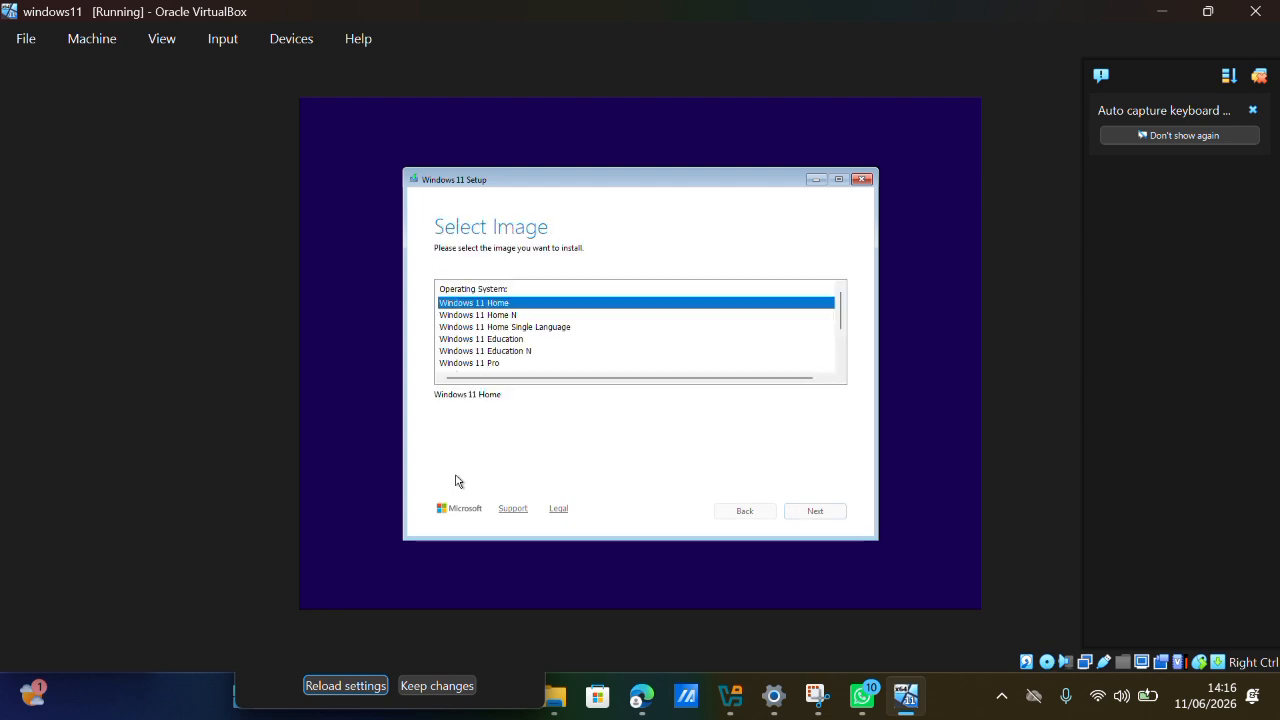
Choose the Windows 11 Pro image for installation and accept the licence terms.
left_click(502, 366)
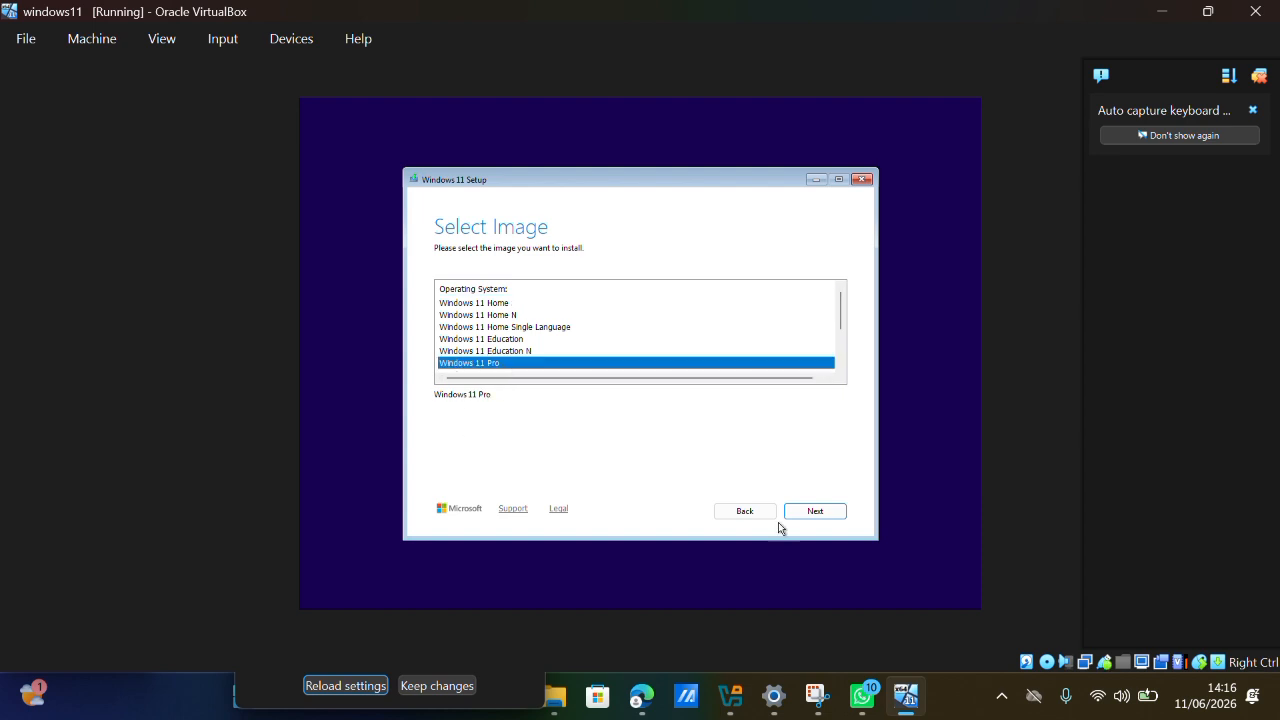
left_click(812, 514)
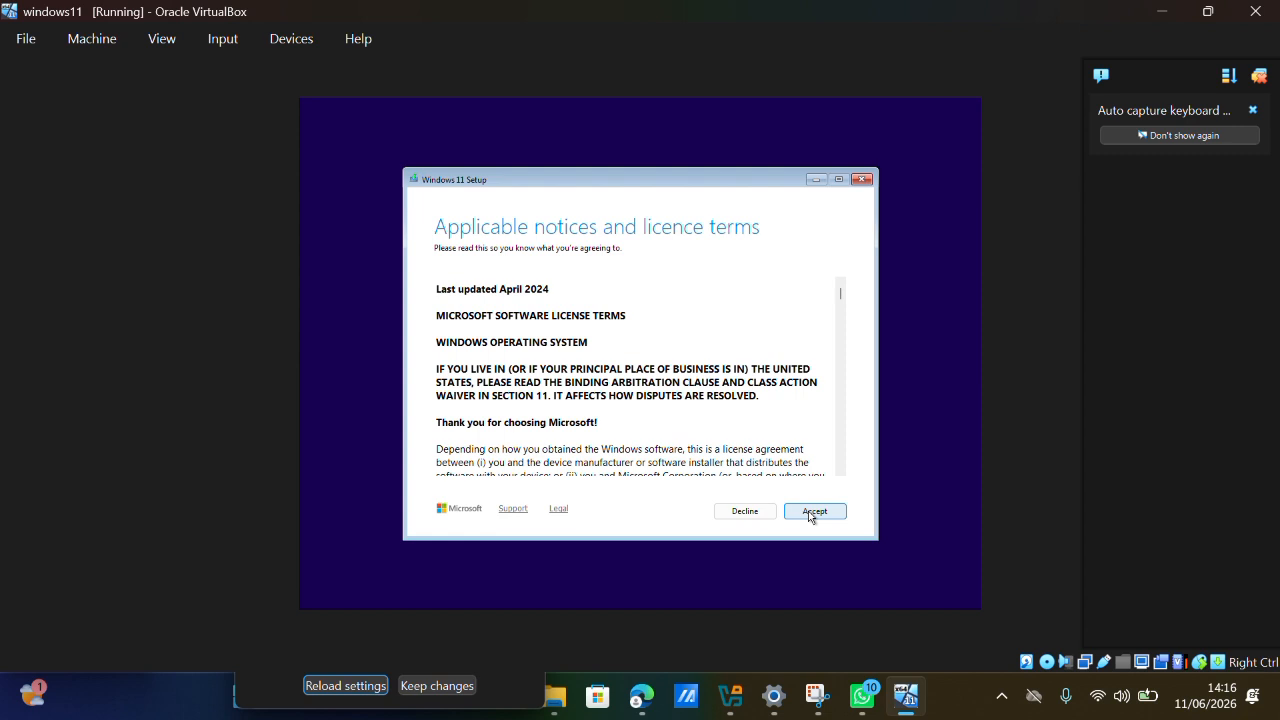
left_click(813, 511)
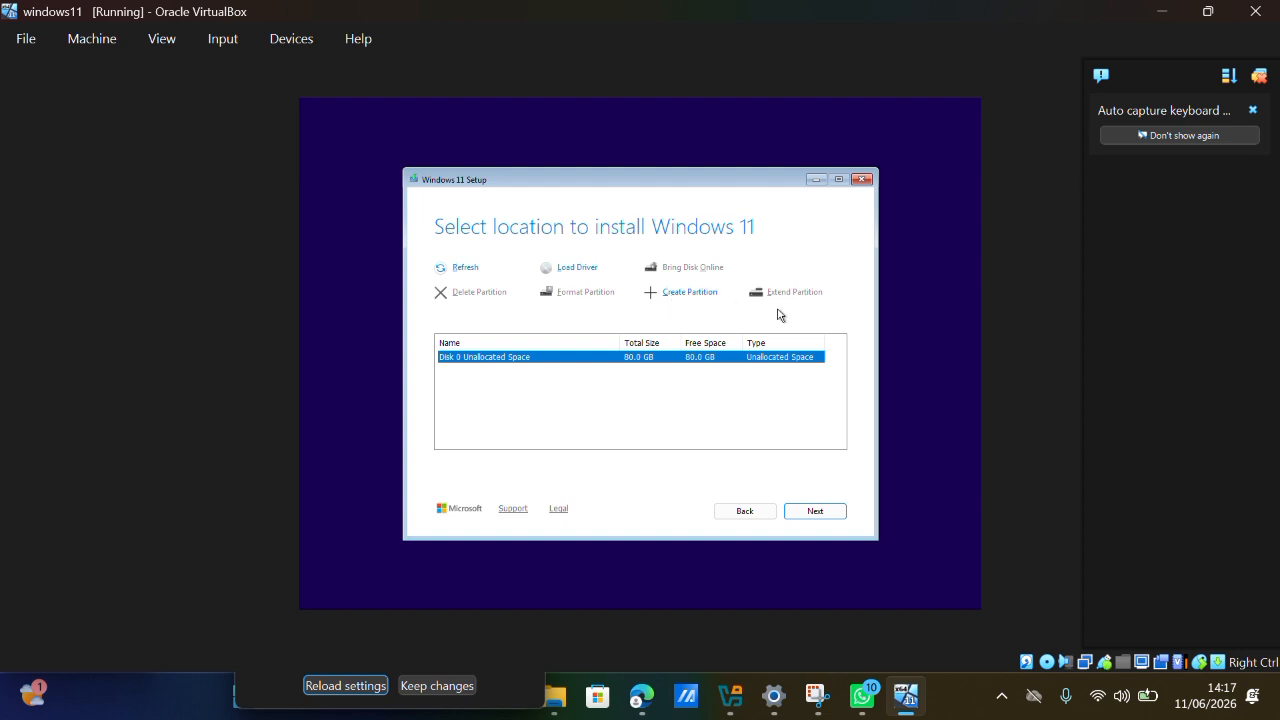
Create a 60918 MB partition in the unallocated space of Disk 0 and start the Windows 11 Pro installation on it.
left_click(669, 295)
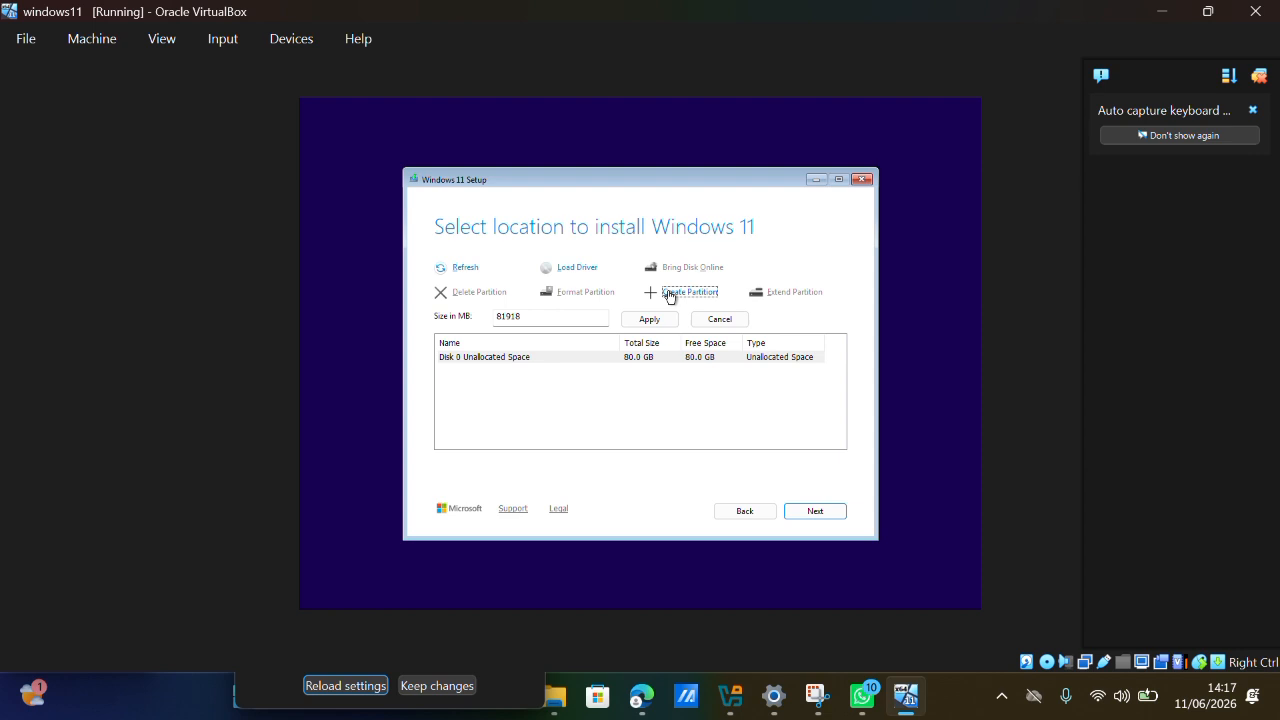
left_click(548, 319)
left_click(507, 318)
key("BackSpace")
key("BackSpace")
type("60")
left_click(650, 320)
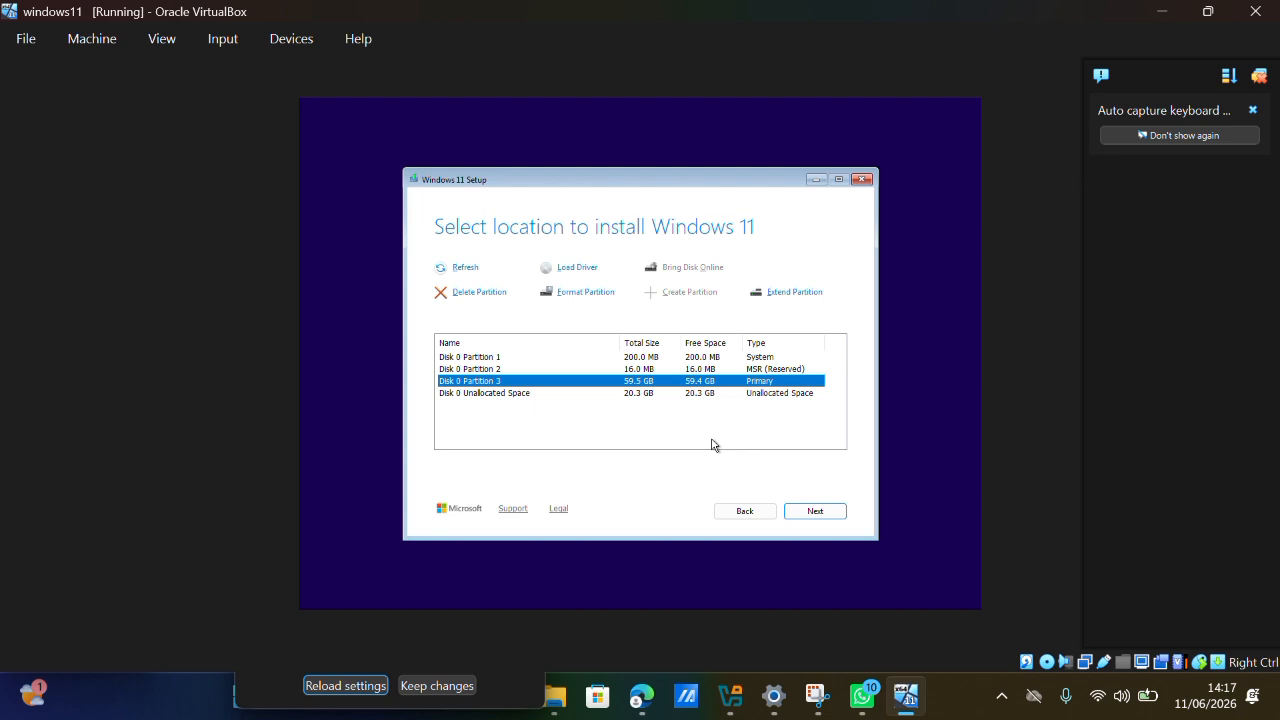
left_click(811, 515)
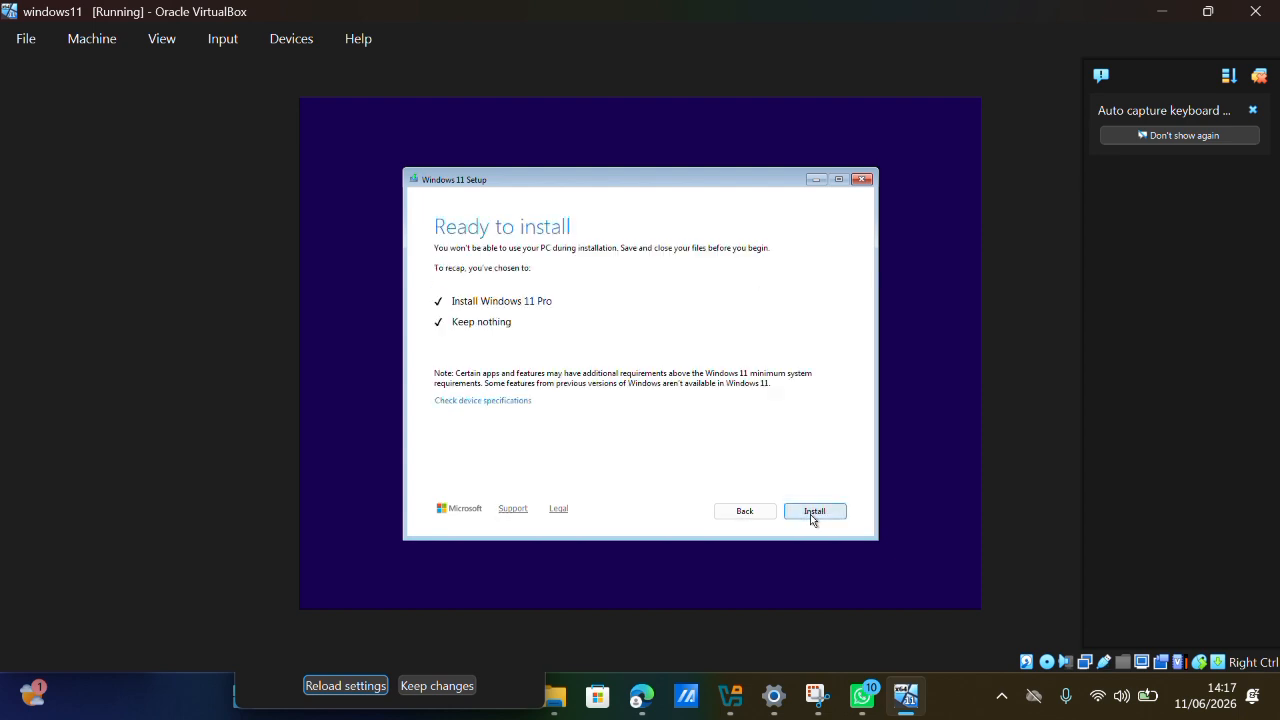
left_click(811, 512)
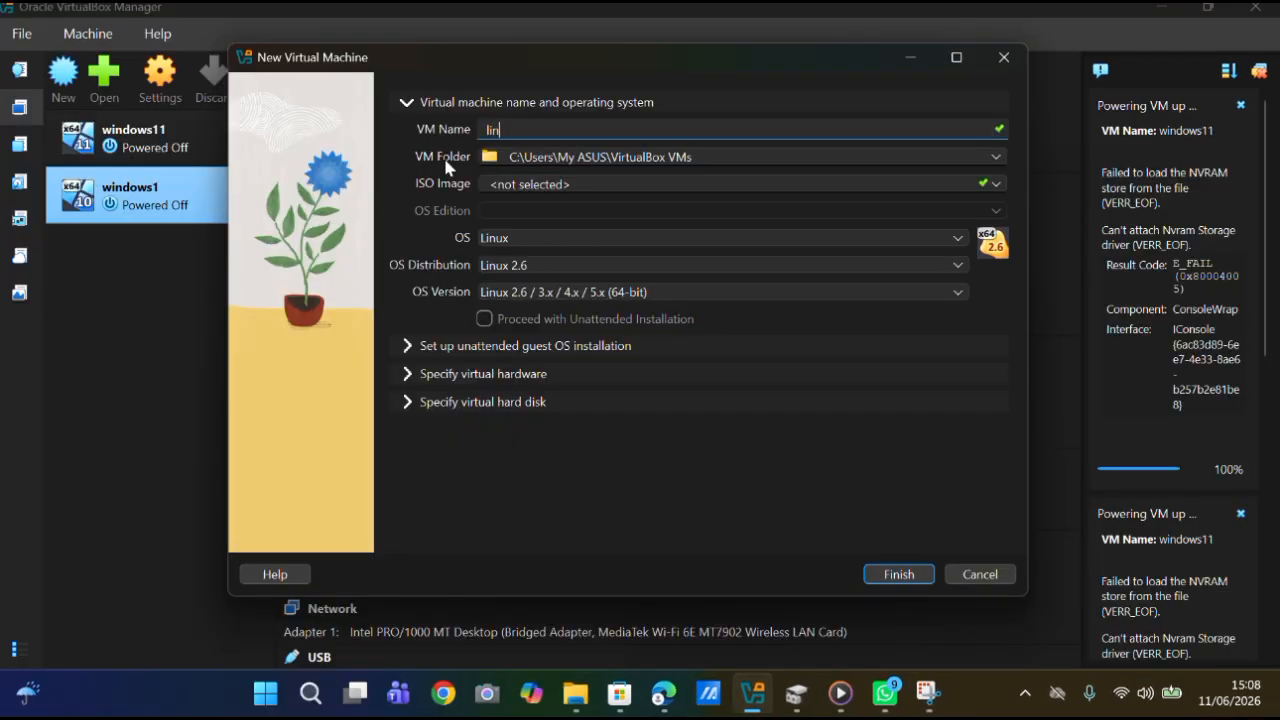
Name the new virtual machine linux and choose ubuntu-26.04-desktop-amd64.iso from Downloads as its ISO image.
type("nux")
left_click(587, 184)
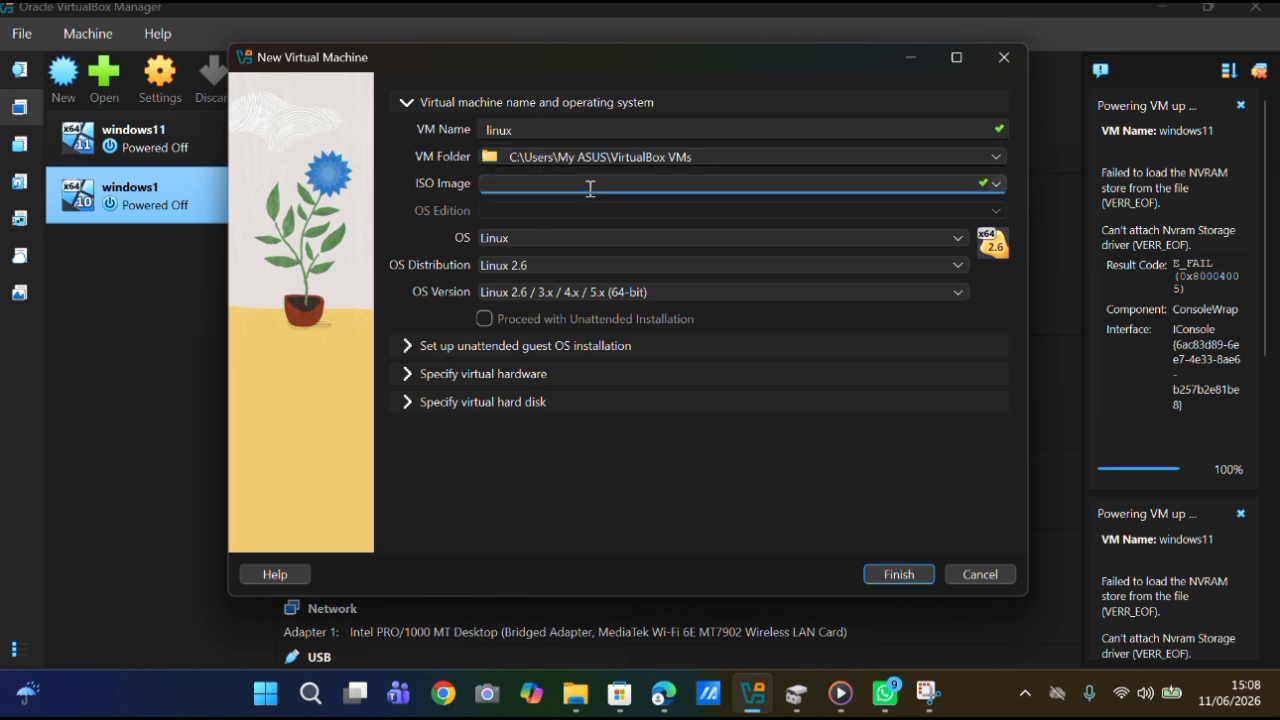
left_click(995, 184)
left_click(730, 210)
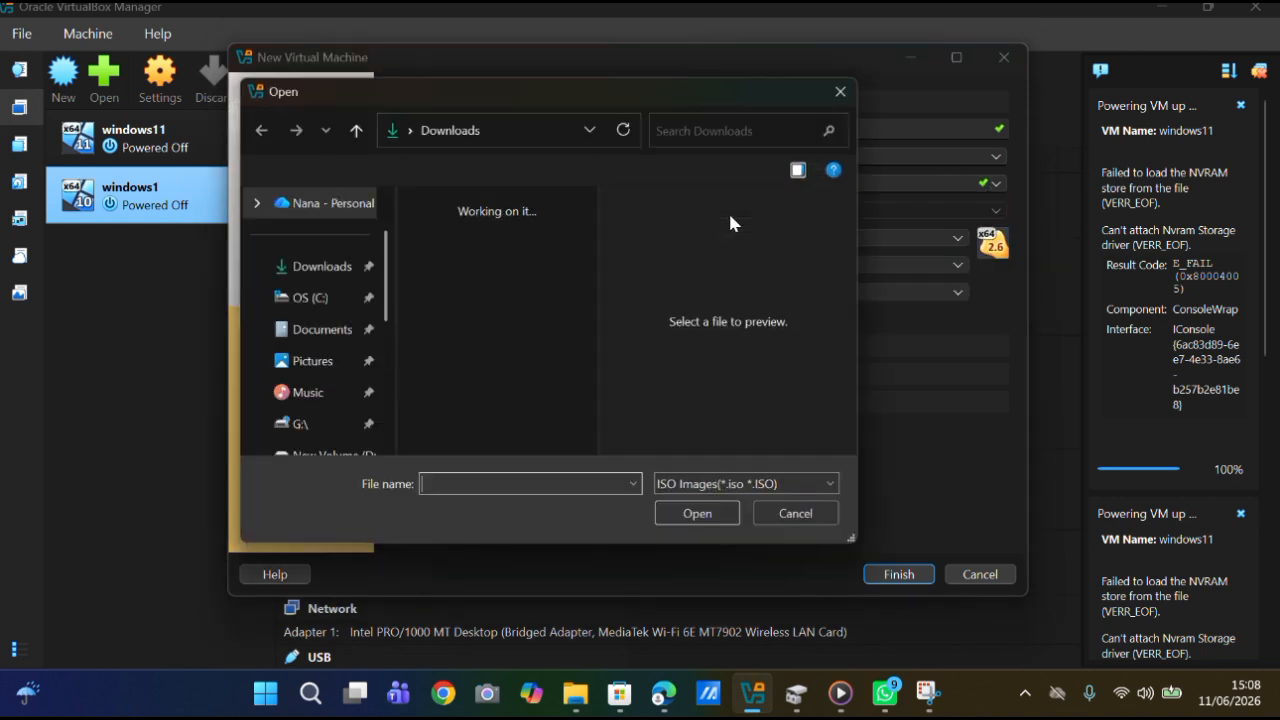
double_click(473, 392)
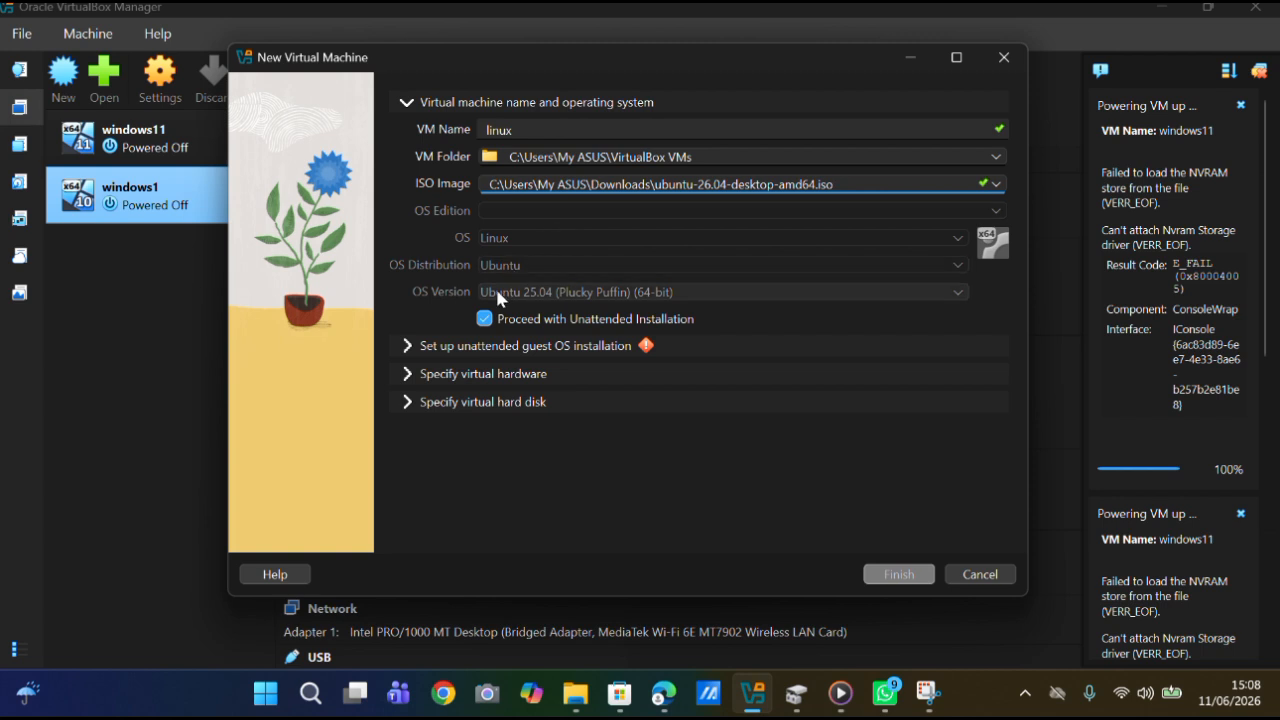
In the unattended guest OS installation settings, replace the default user name with the owner's name.
left_click(418, 350)
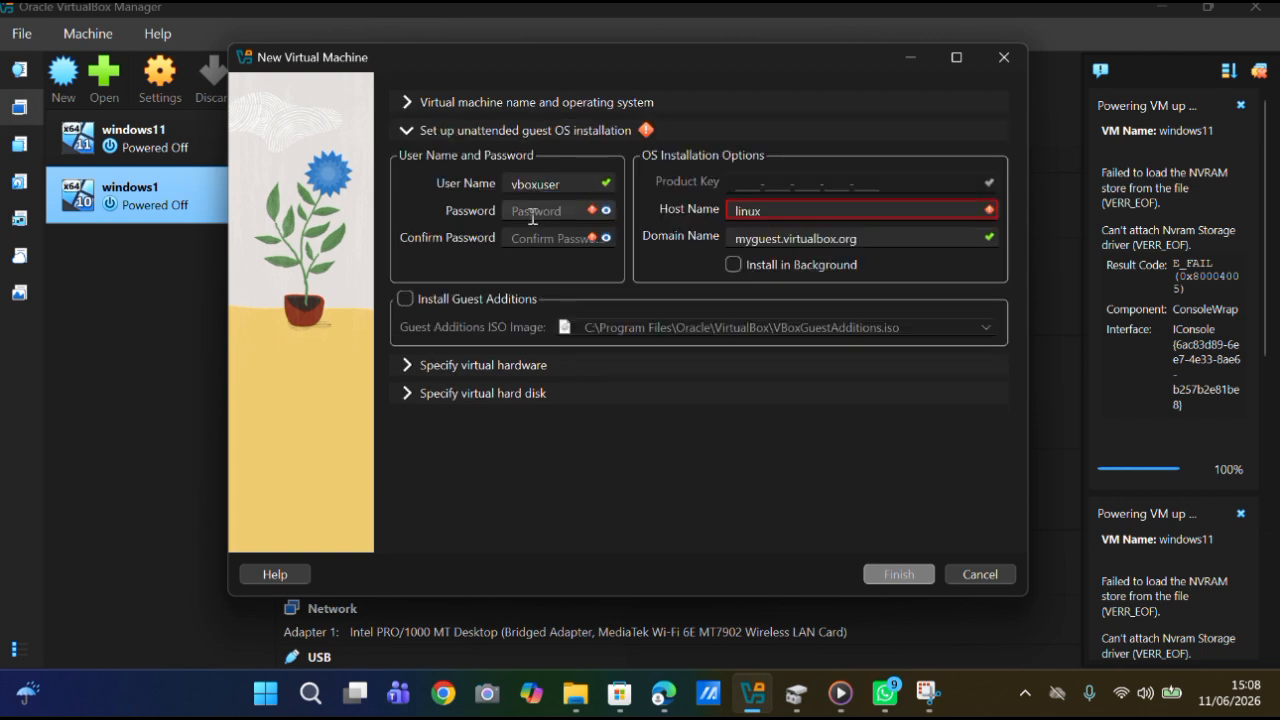
left_click(538, 186)
key("BackSpace")
key("BackSpace")
key("BackSpace")
key("BackSpace")
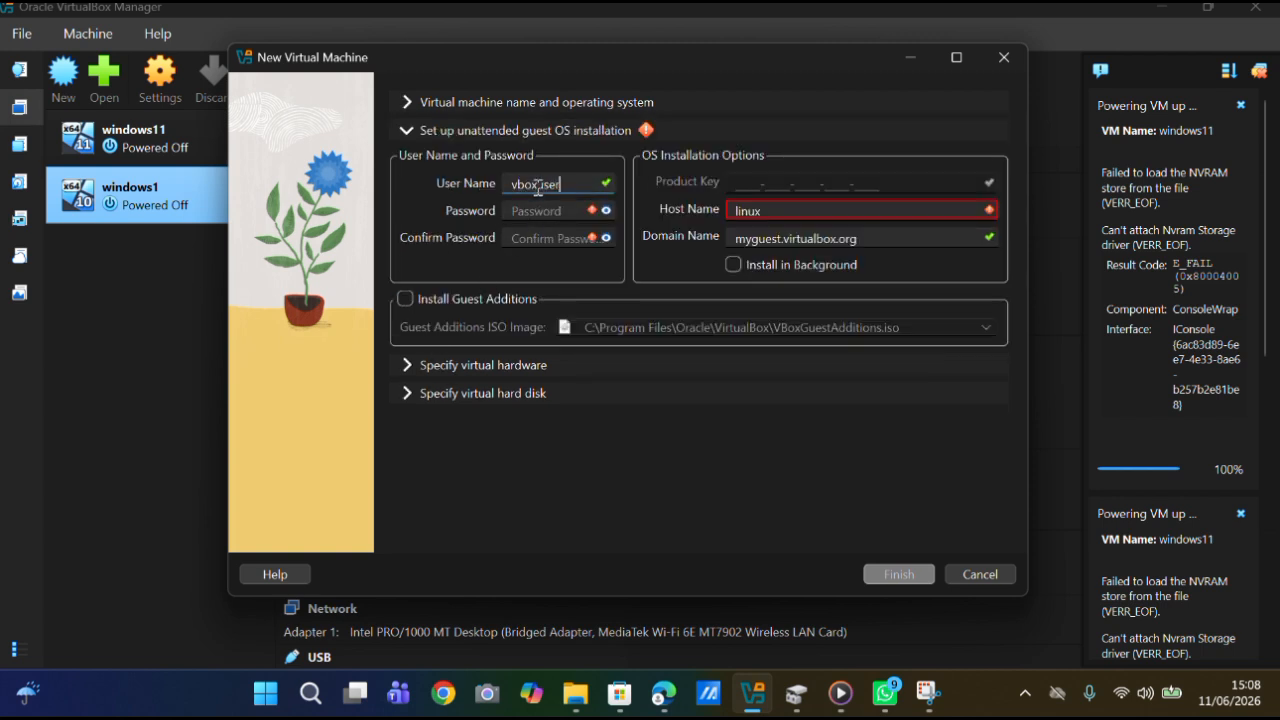
key("BackSpace")
key("BackSpace")
key("BackSpace")
key("BackSpace")
type("nabila")
Enter and confirm the account password for the unattended guest installation.
left_click(540, 203)
type("********")
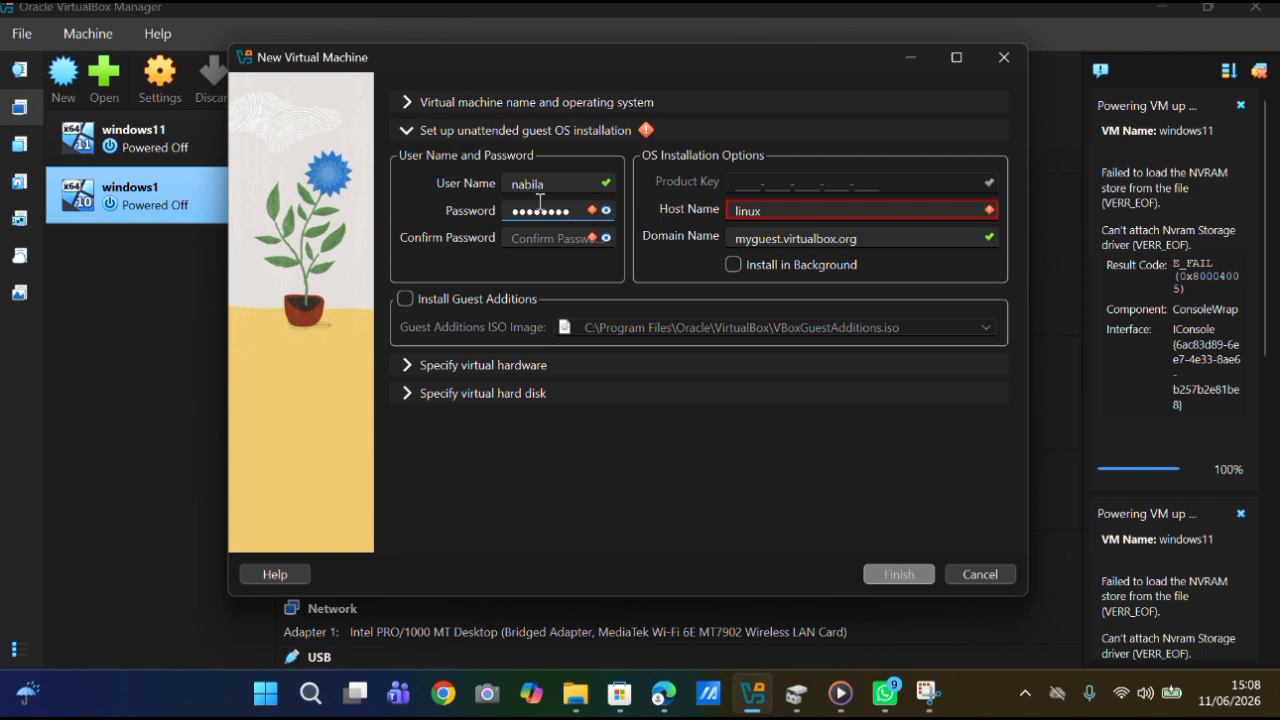
left_click(538, 240)
type("********")
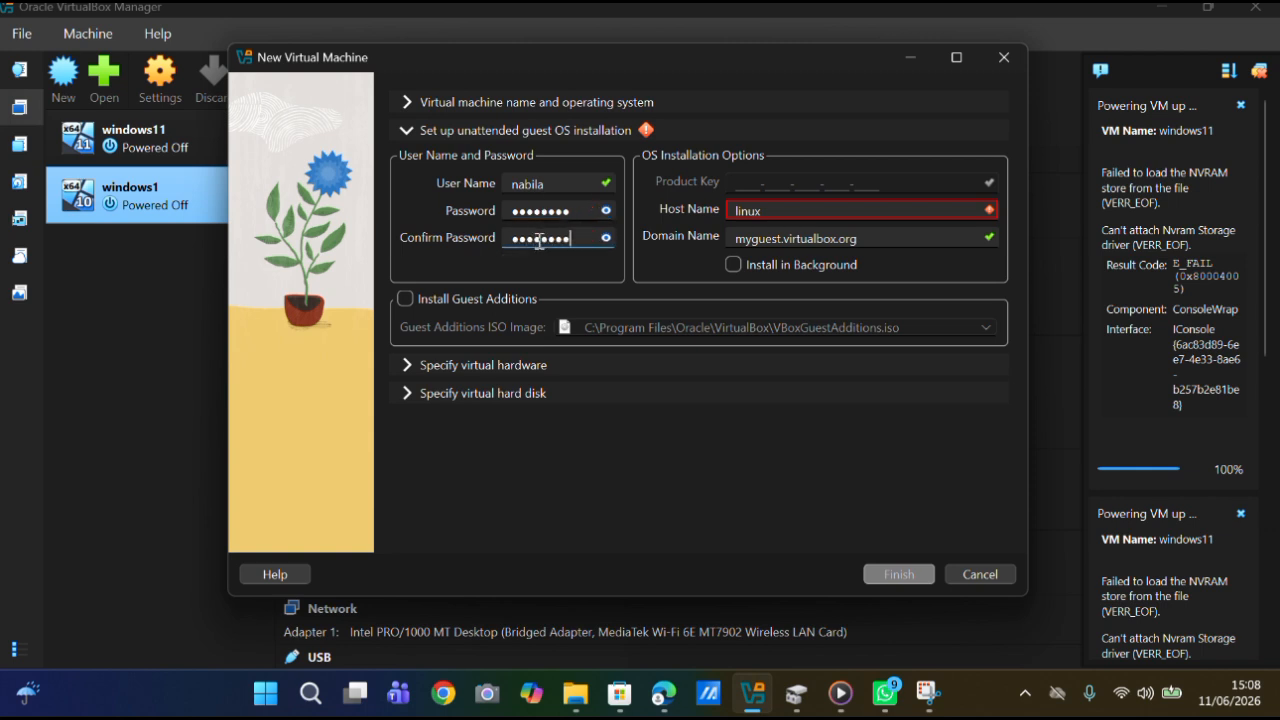
Remove the trailing blank from the host name linux and toggle the Install Guest Additions option.
left_click(789, 206)
key("BackSpace")
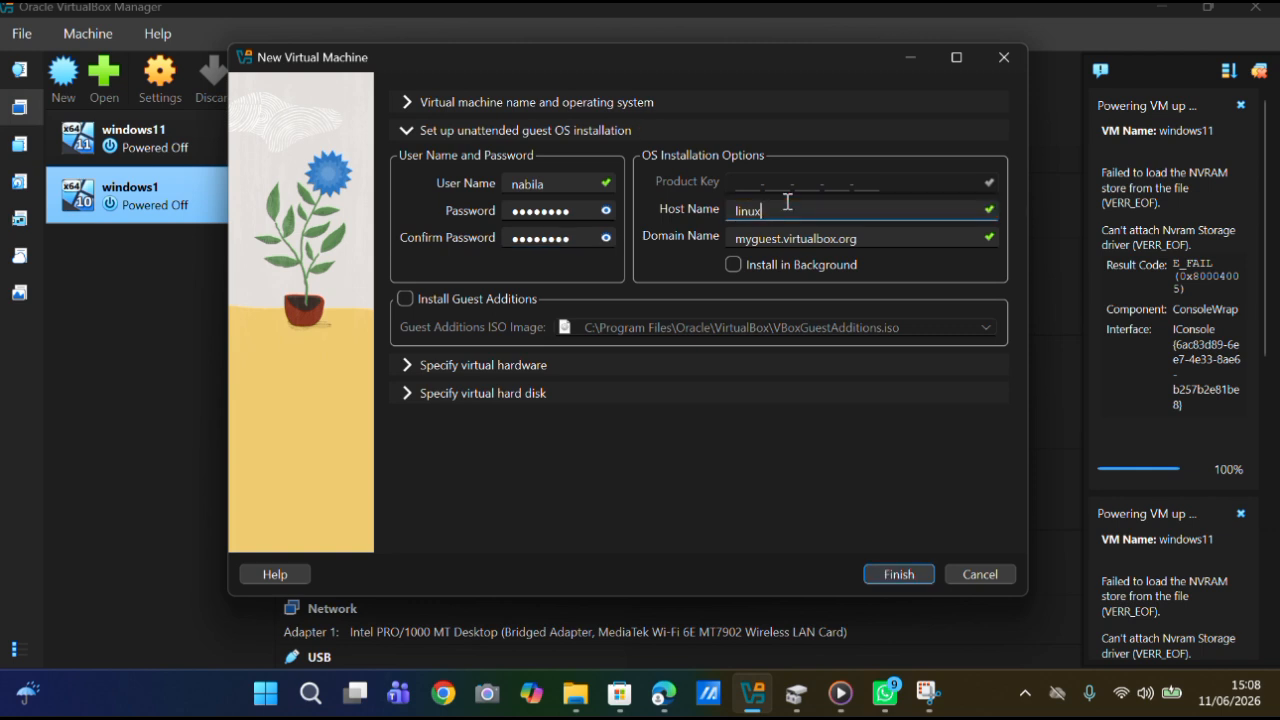
left_click(400, 301)
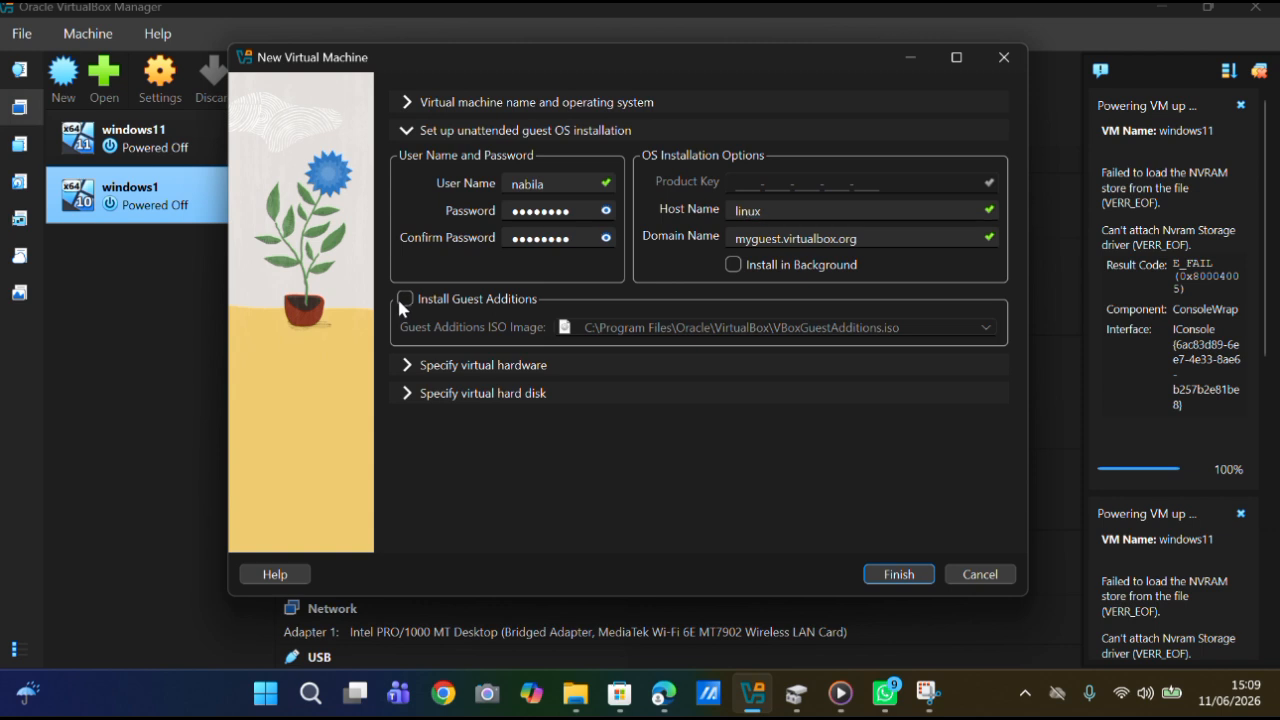
left_click(403, 302)
Set the virtual machine's base memory to 4096 MB and the number of CPUs to 4.
left_click(412, 366)
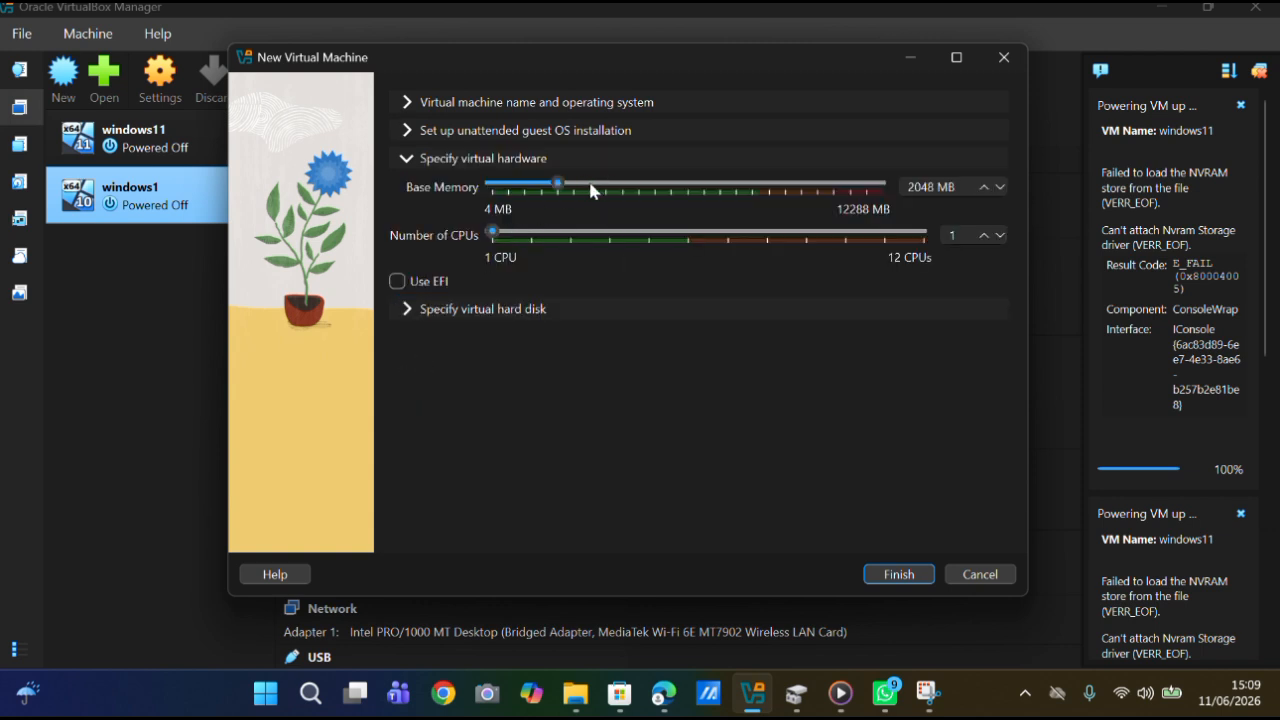
left_click_drag(558, 184, 629, 180)
left_click_drag(630, 187, 621, 185)
left_click_drag(500, 232, 609, 226)
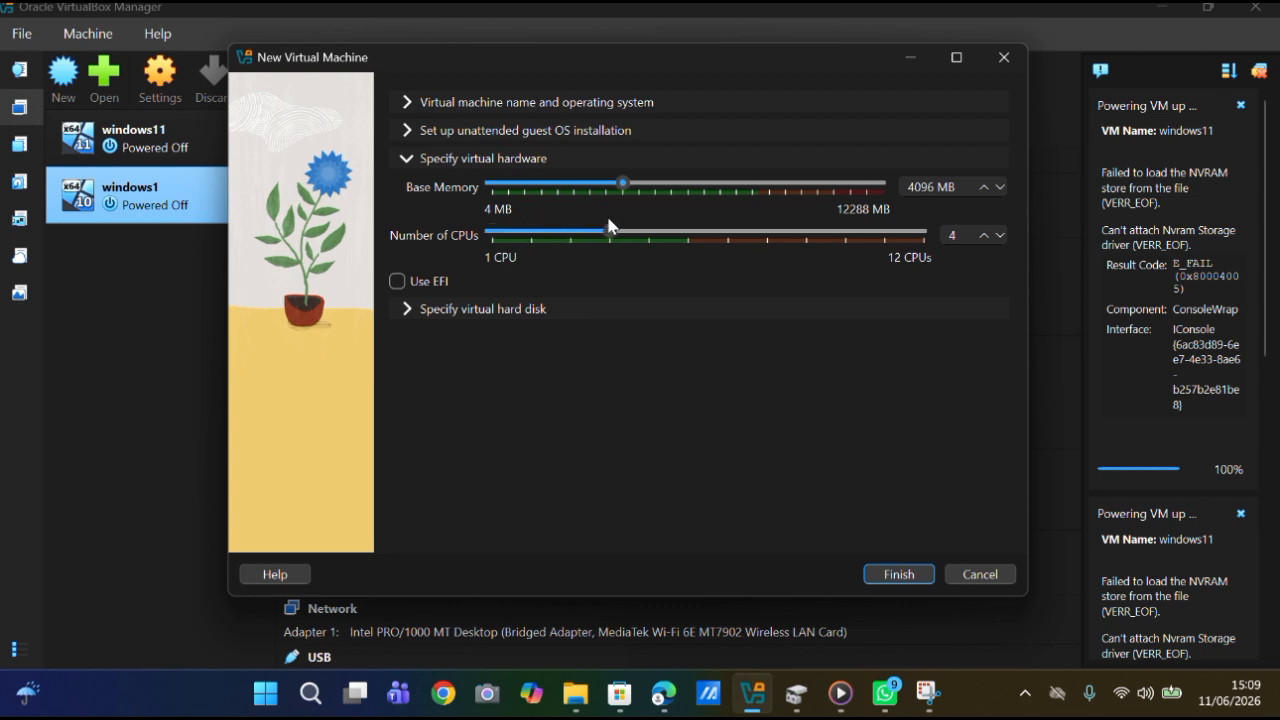
Turn off unattended installation and finish creating the virtual machine with a new 25,00 GB virtual hard disk.
left_click(402, 309)
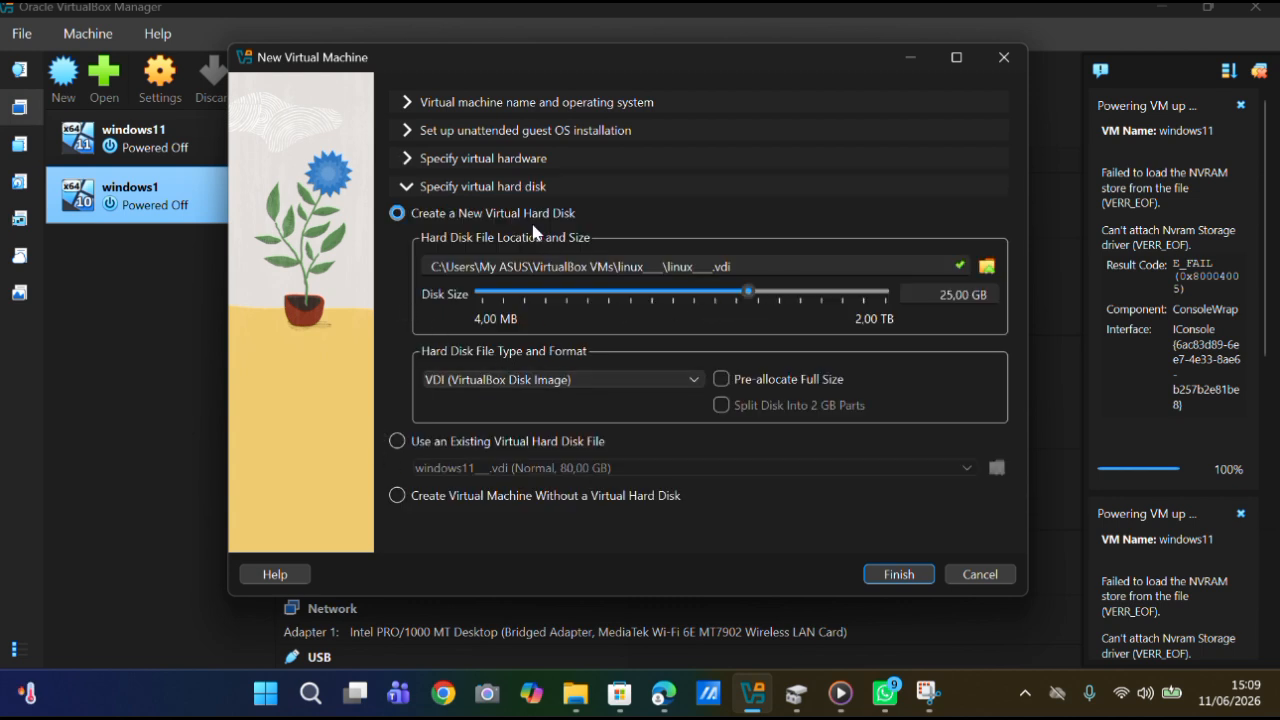
left_click(410, 102)
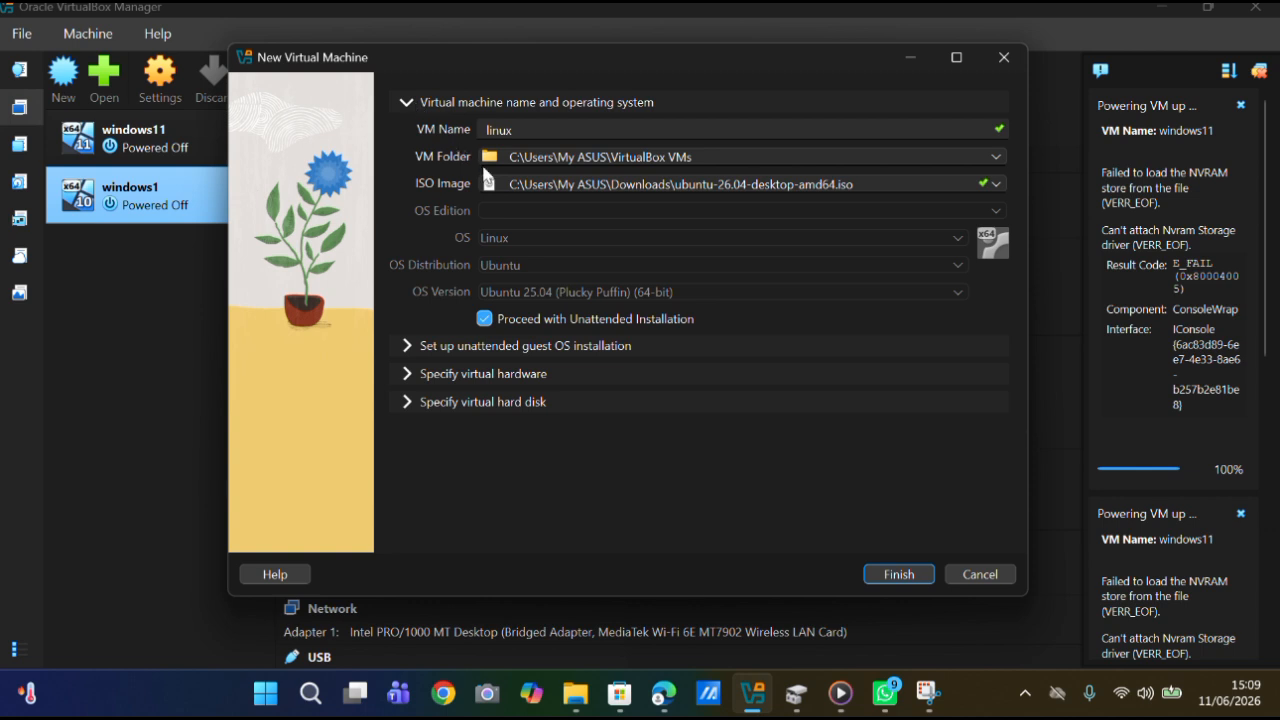
left_click(485, 318)
left_click(485, 322)
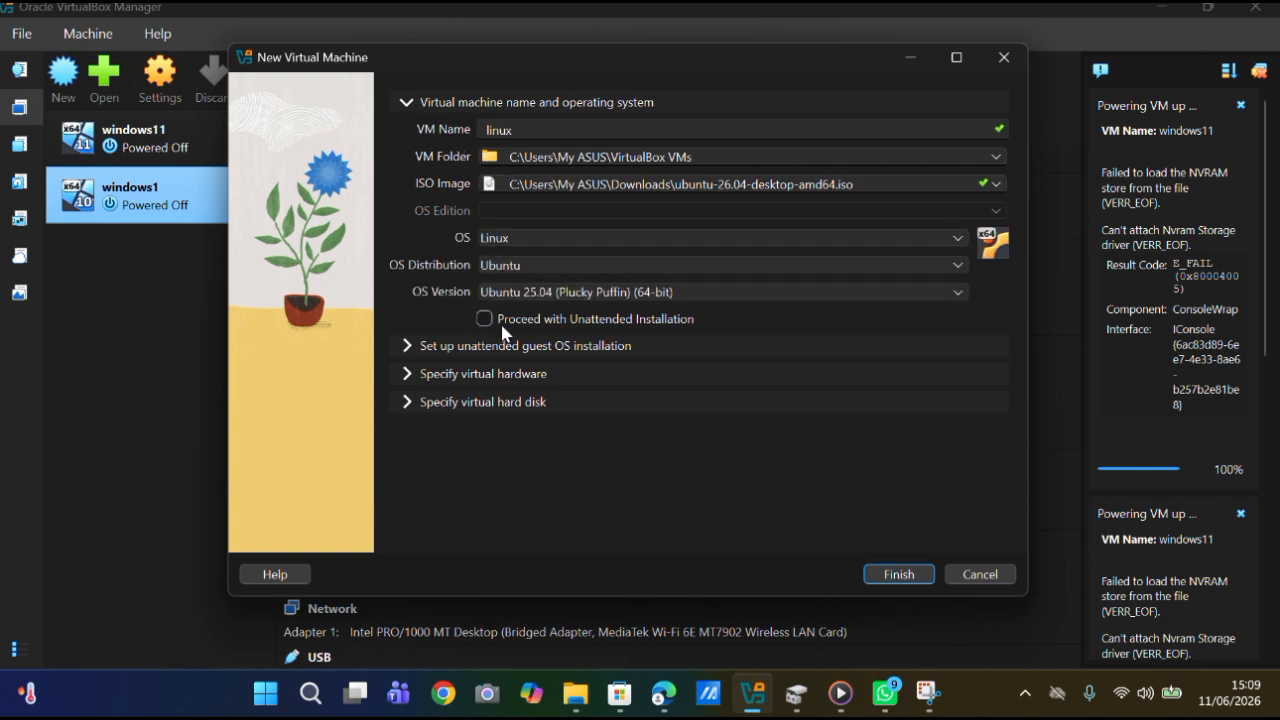
left_click(894, 578)
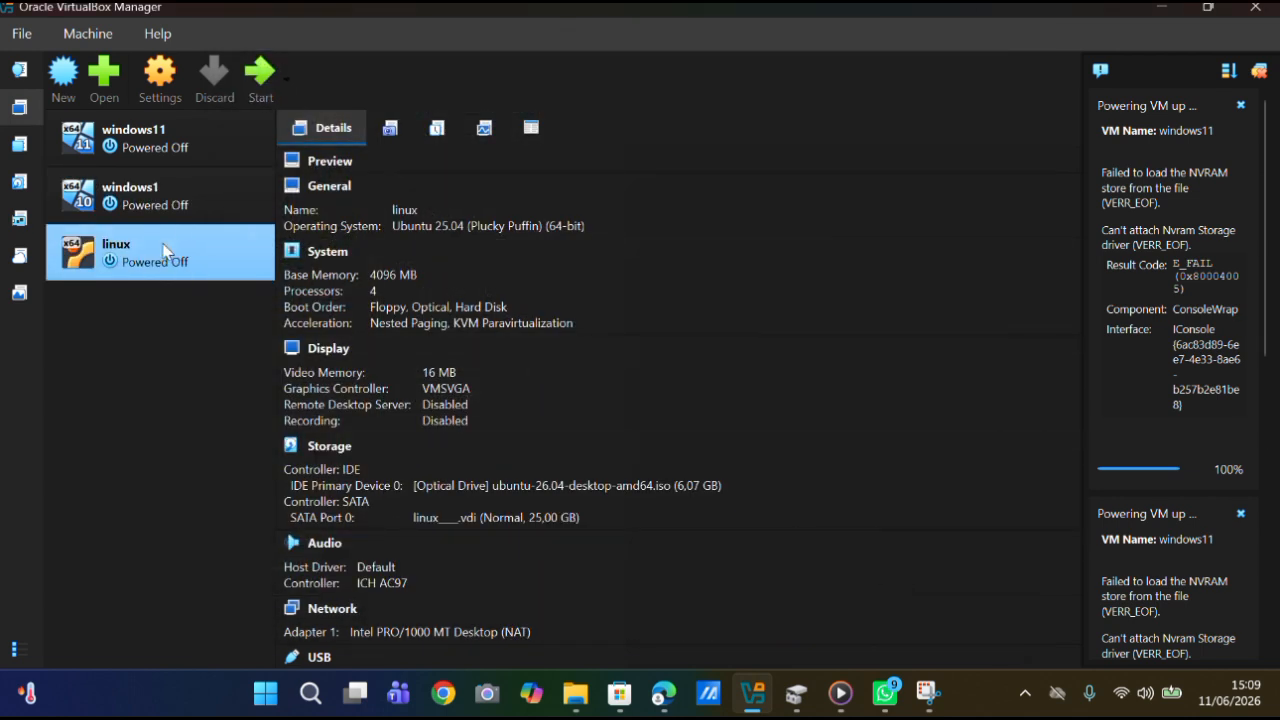
In the linux machine's general settings, set both Shared Clipboard and Drag-and-Drop to Bidirectional.
left_click(166, 84)
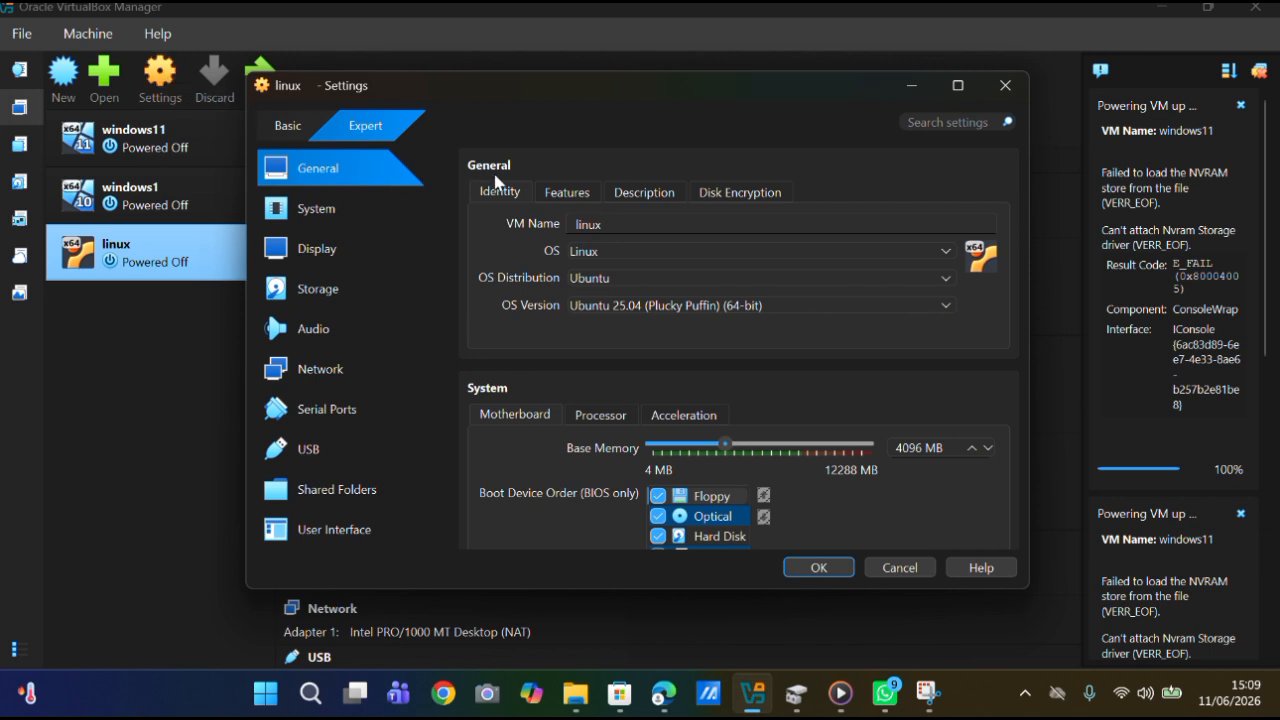
left_click(631, 195)
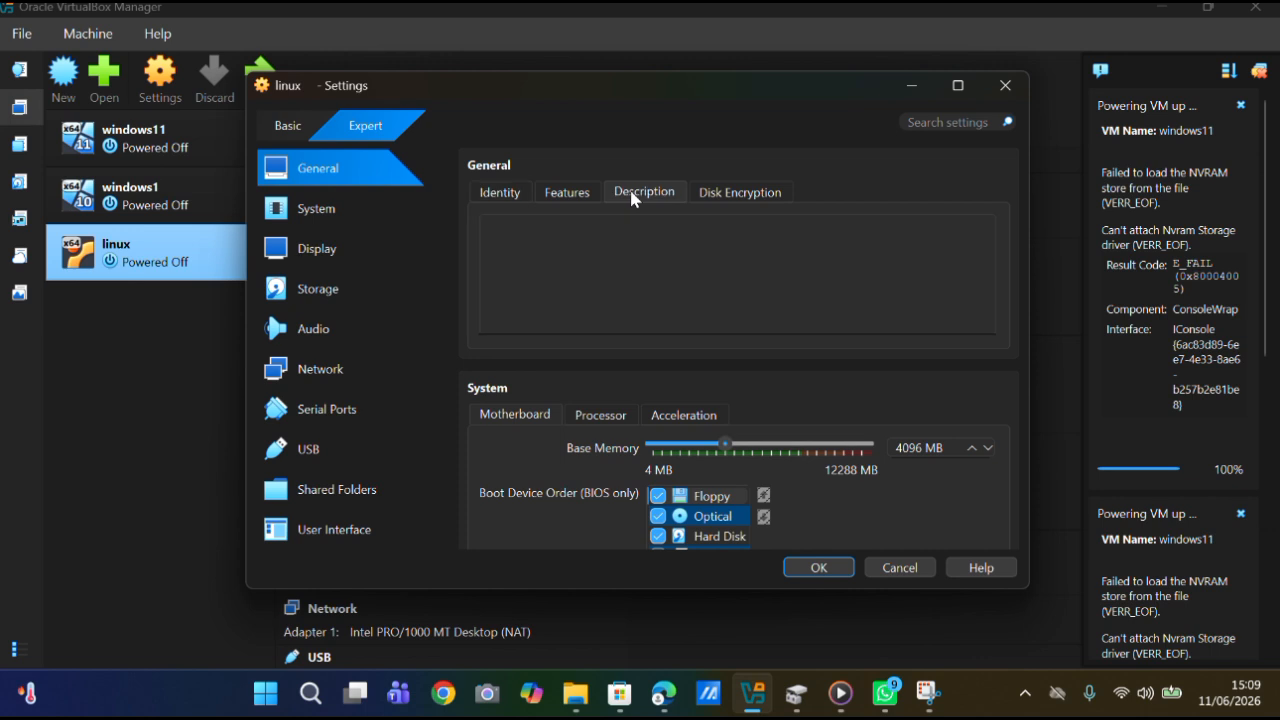
left_click(582, 188)
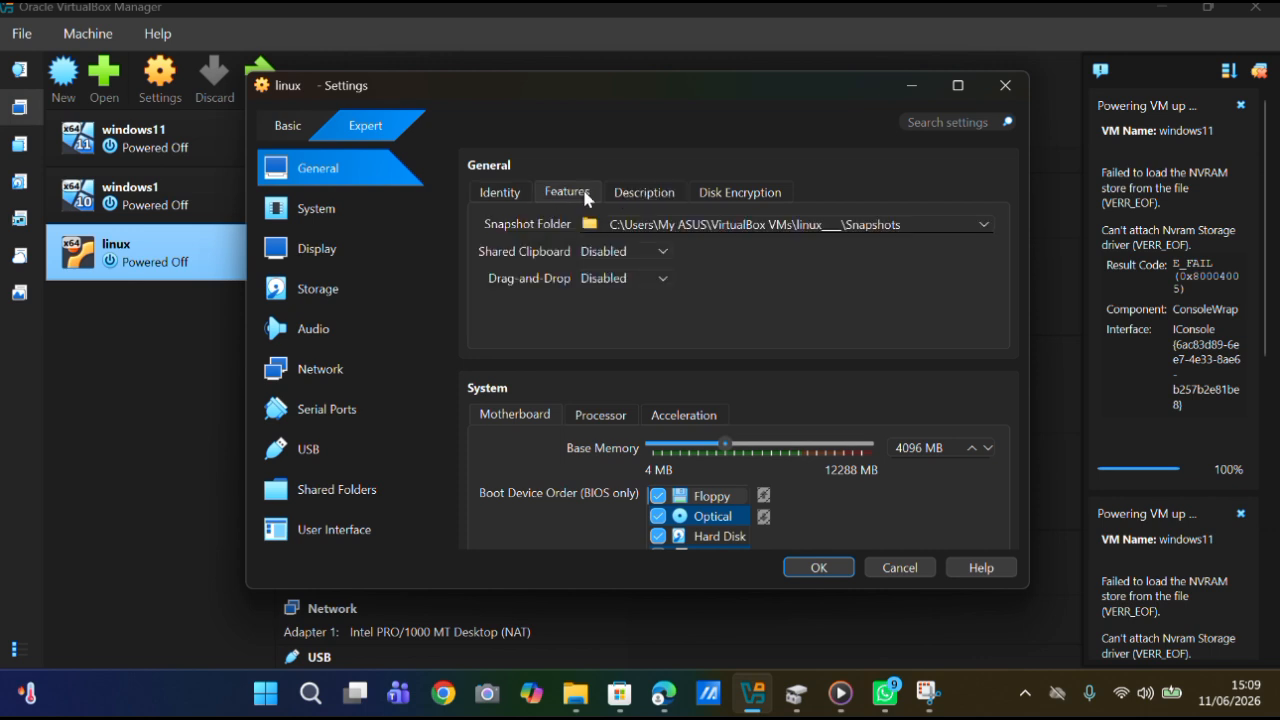
left_click(623, 252)
left_click(626, 323)
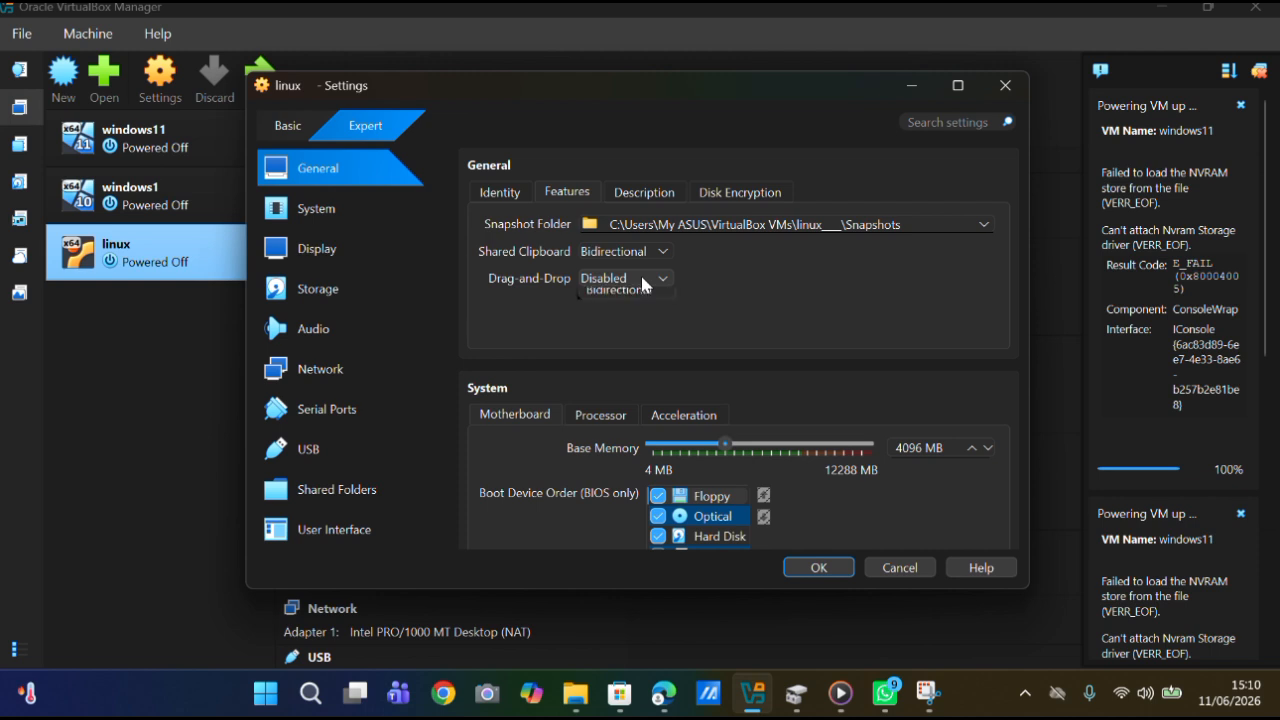
left_click(642, 279)
left_click(640, 348)
Set the paravirtualization interface in the system acceleration settings to KVM.
scroll(638, 341, "down", 2)
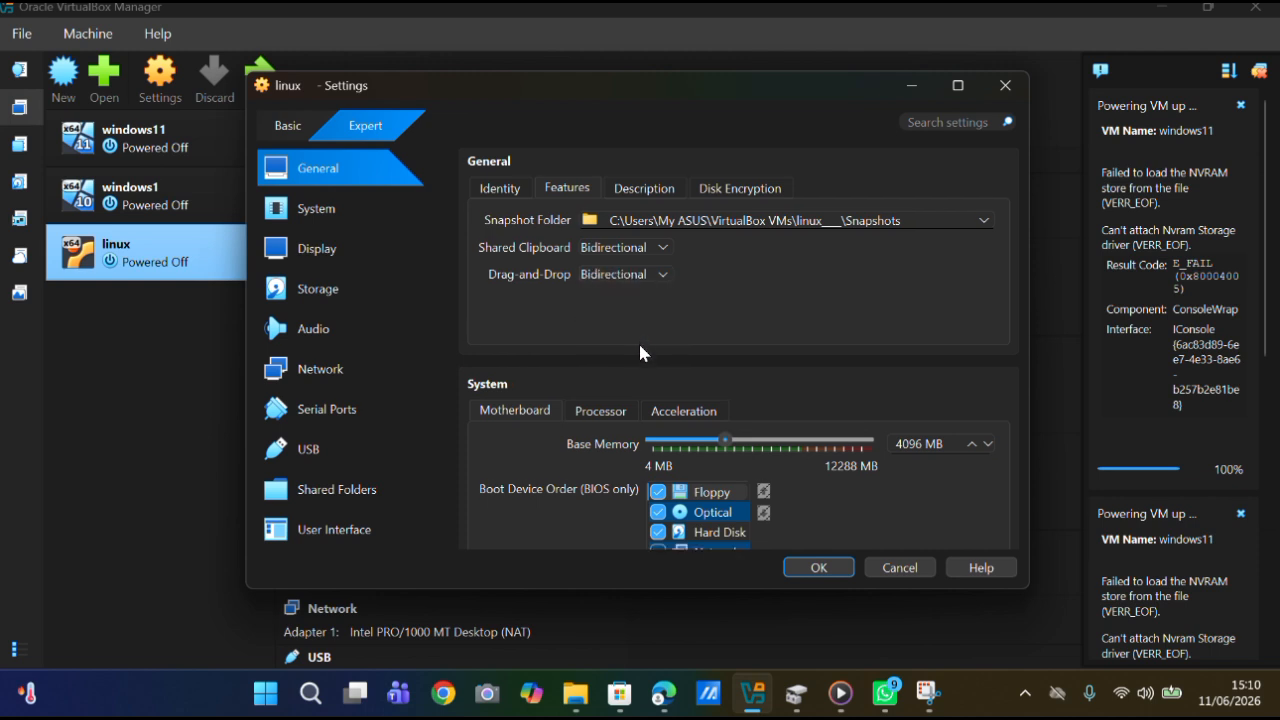
scroll(640, 350, "down", 1)
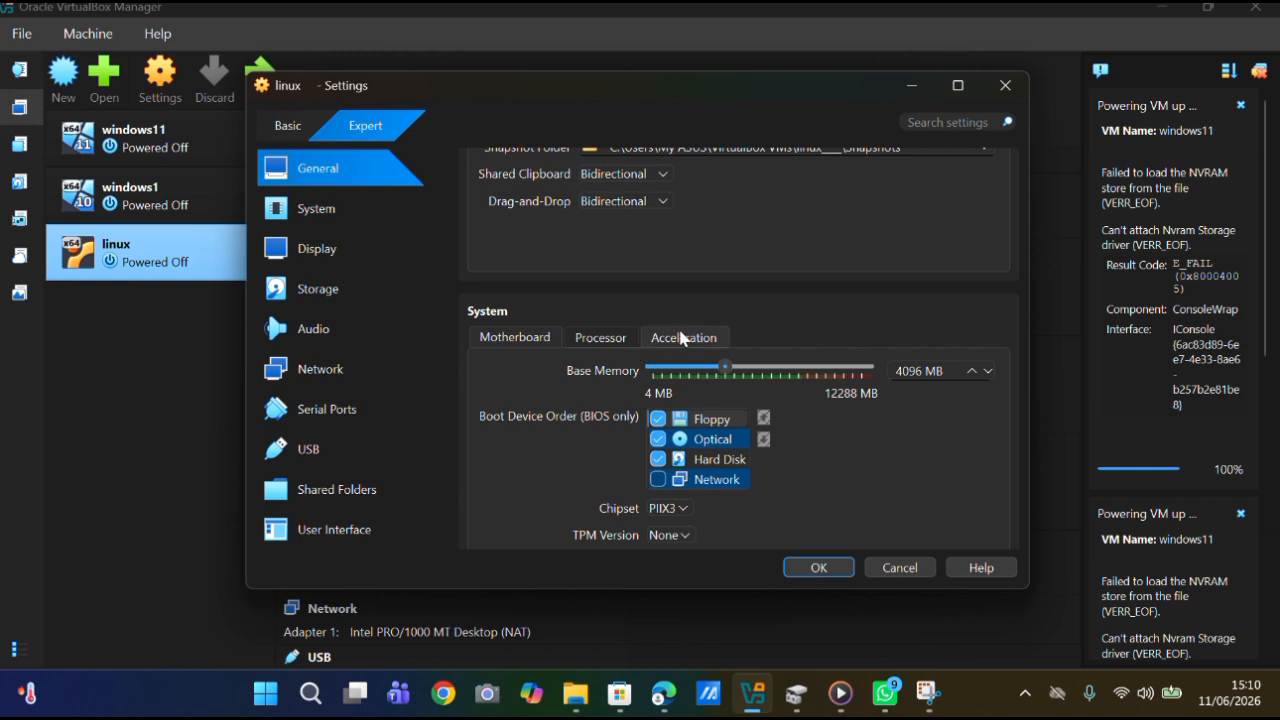
left_click(681, 341)
left_click(655, 370)
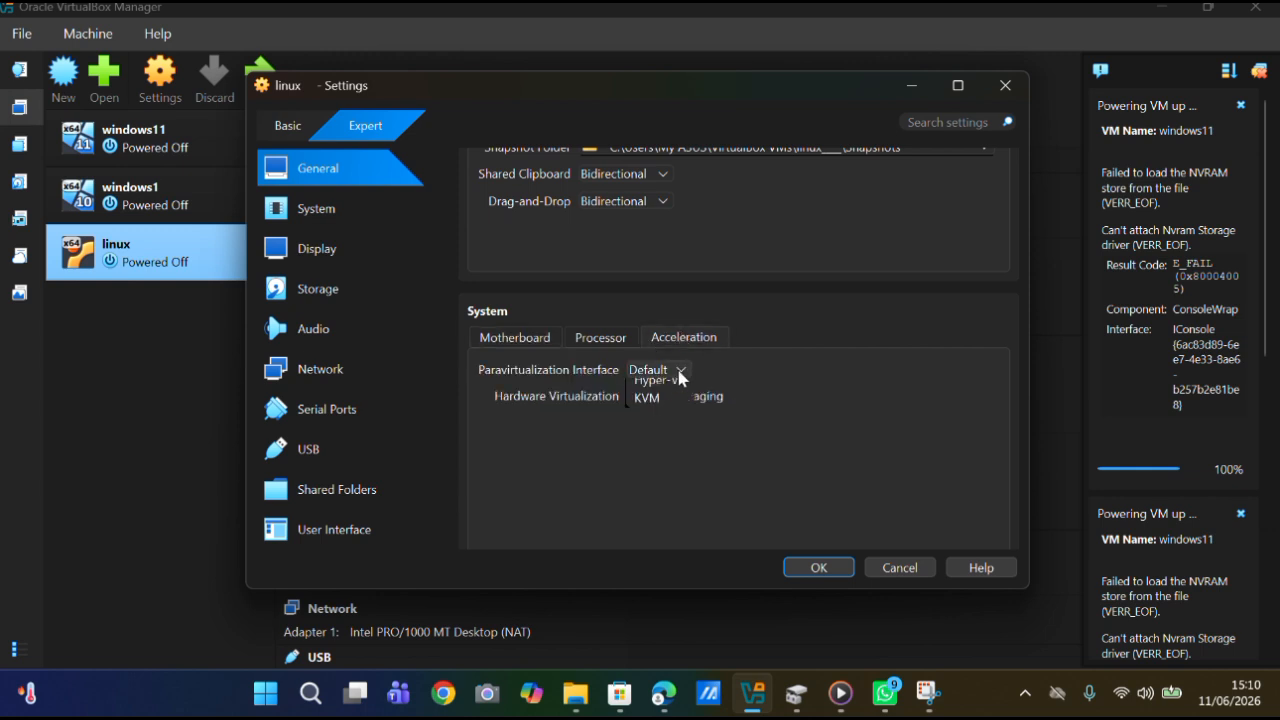
left_click(640, 488)
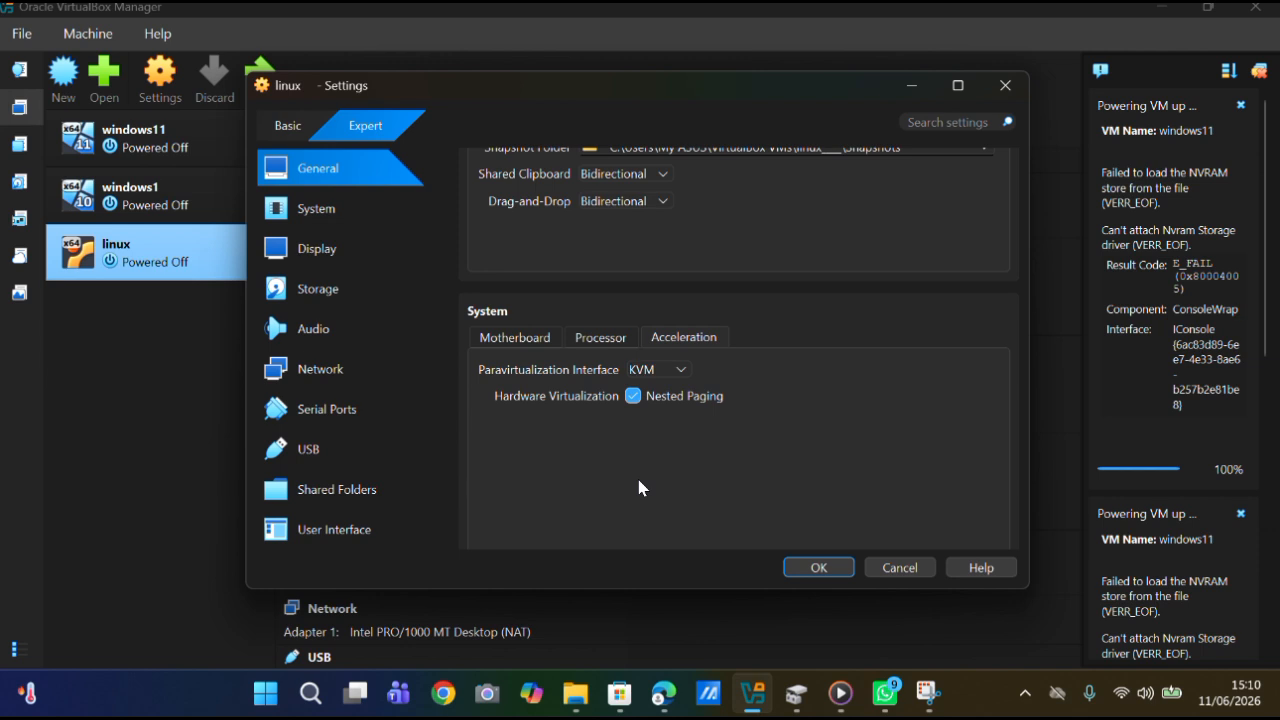
Change the graphics controller in the display settings to VBoxSVGA.
scroll(640, 488, "down", 5)
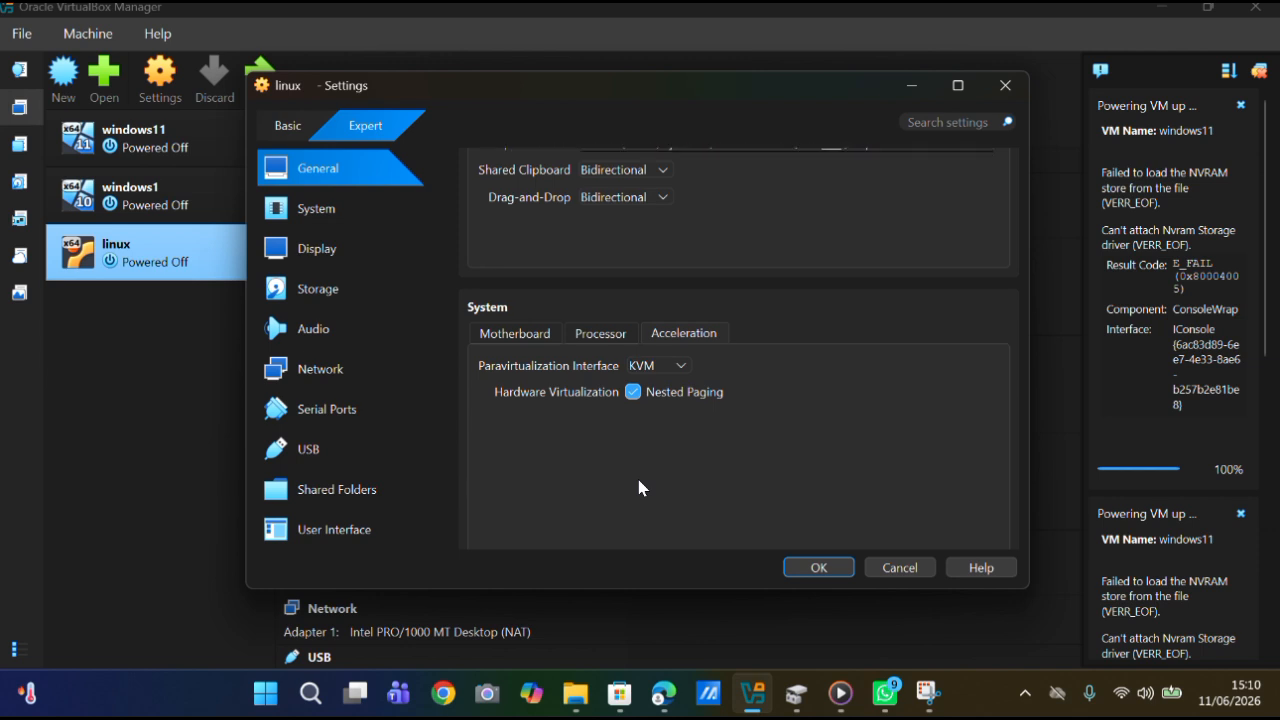
scroll(640, 487, "down", 3)
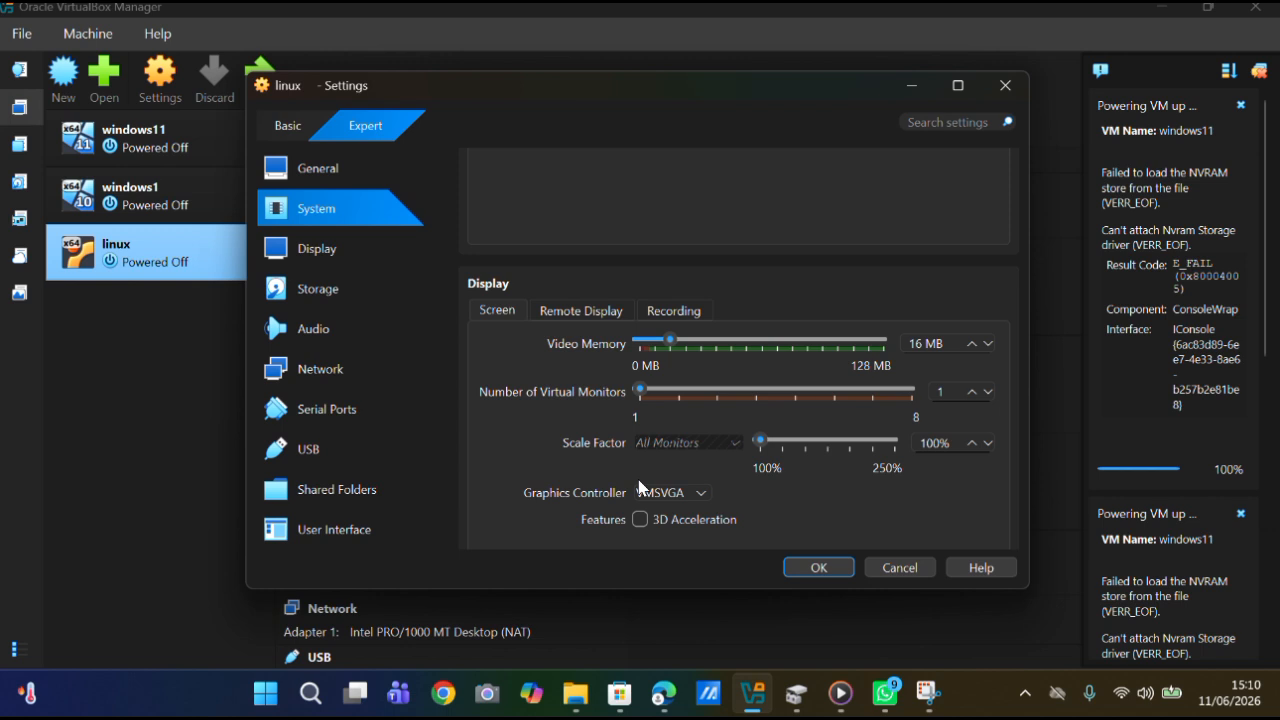
scroll(640, 487, "down", 2)
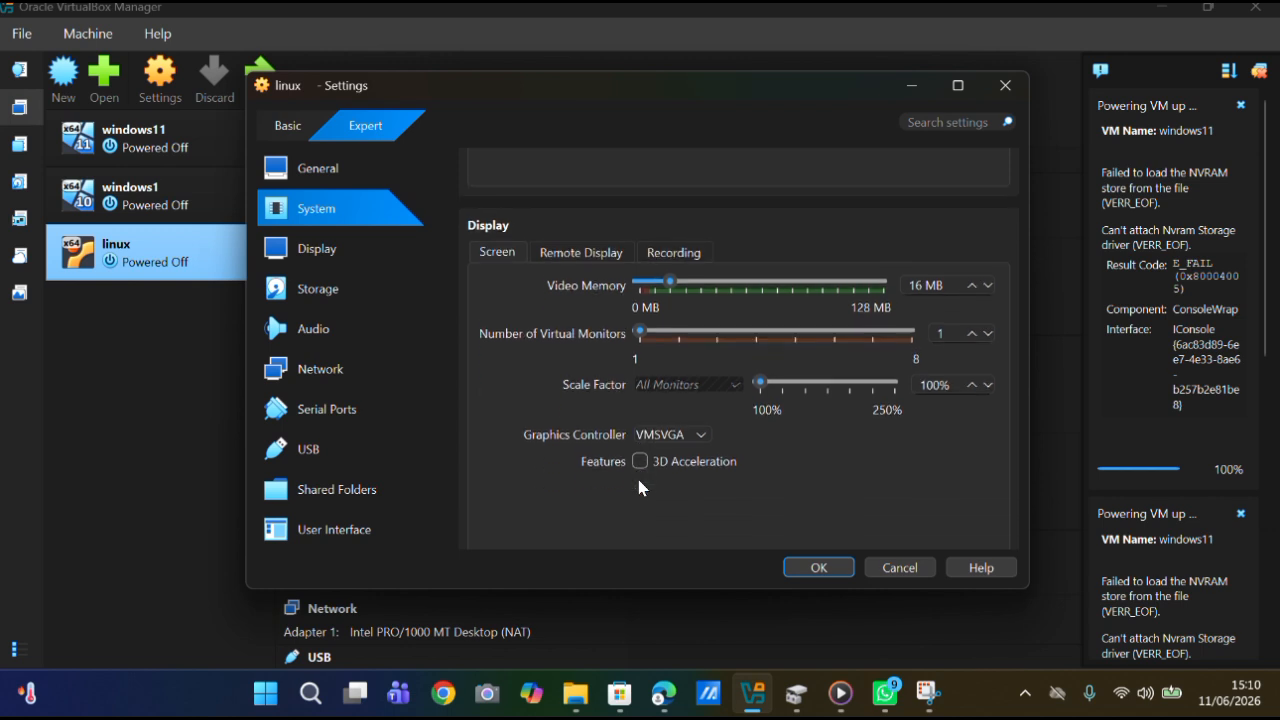
left_click(698, 426)
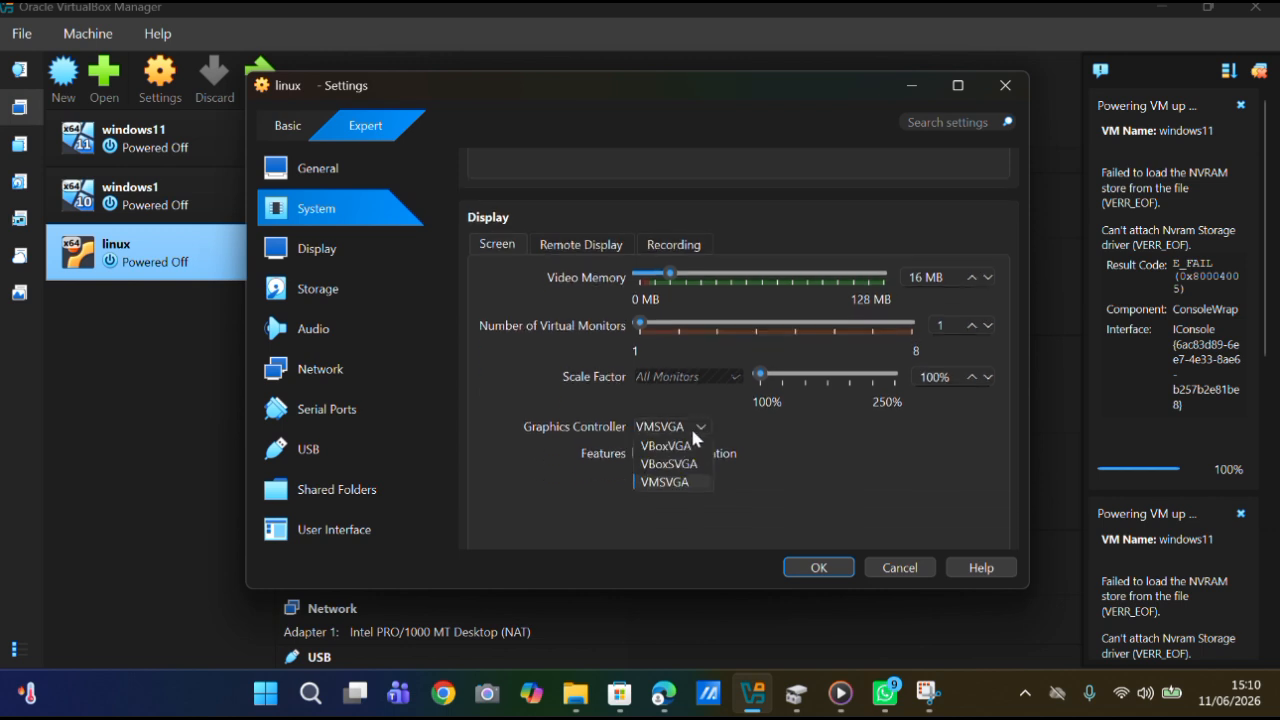
left_click(676, 462)
In the storage settings, load ubuntu-26.04-desktop-amd64.iso from the Downloads folder into the IDE optical drive.
scroll(671, 462, "down", 2)
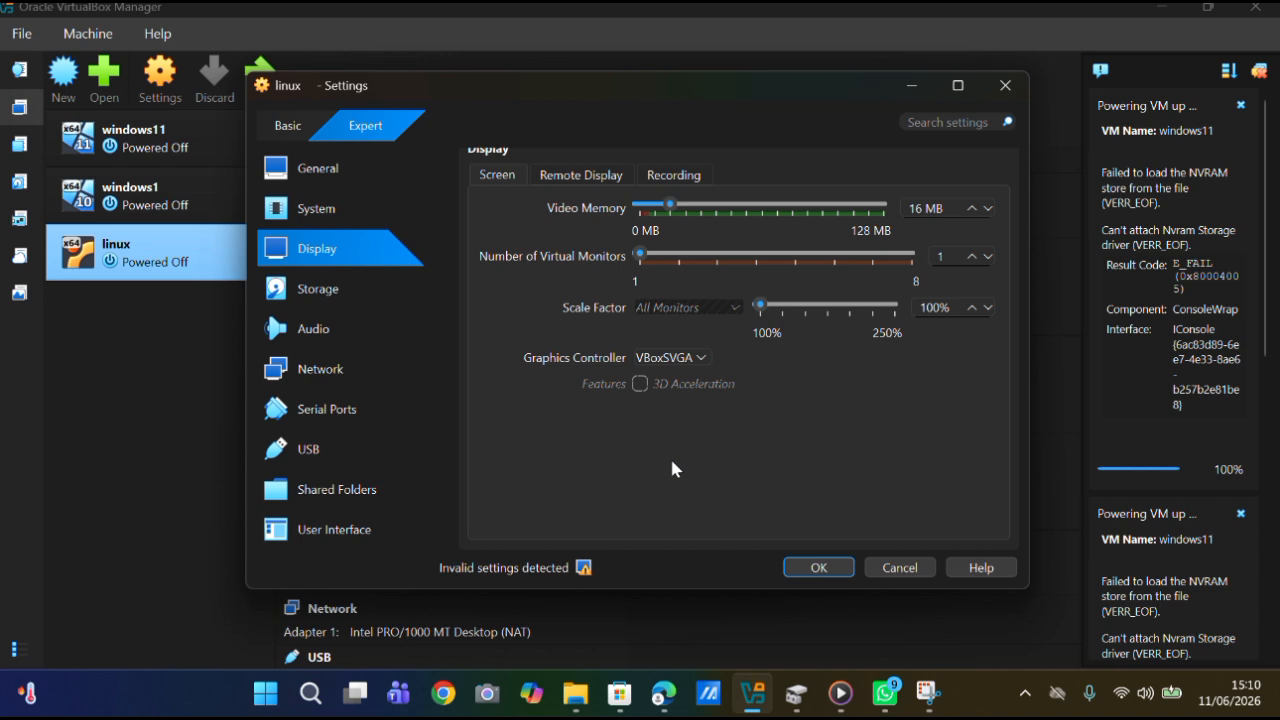
scroll(672, 463, "down", 8)
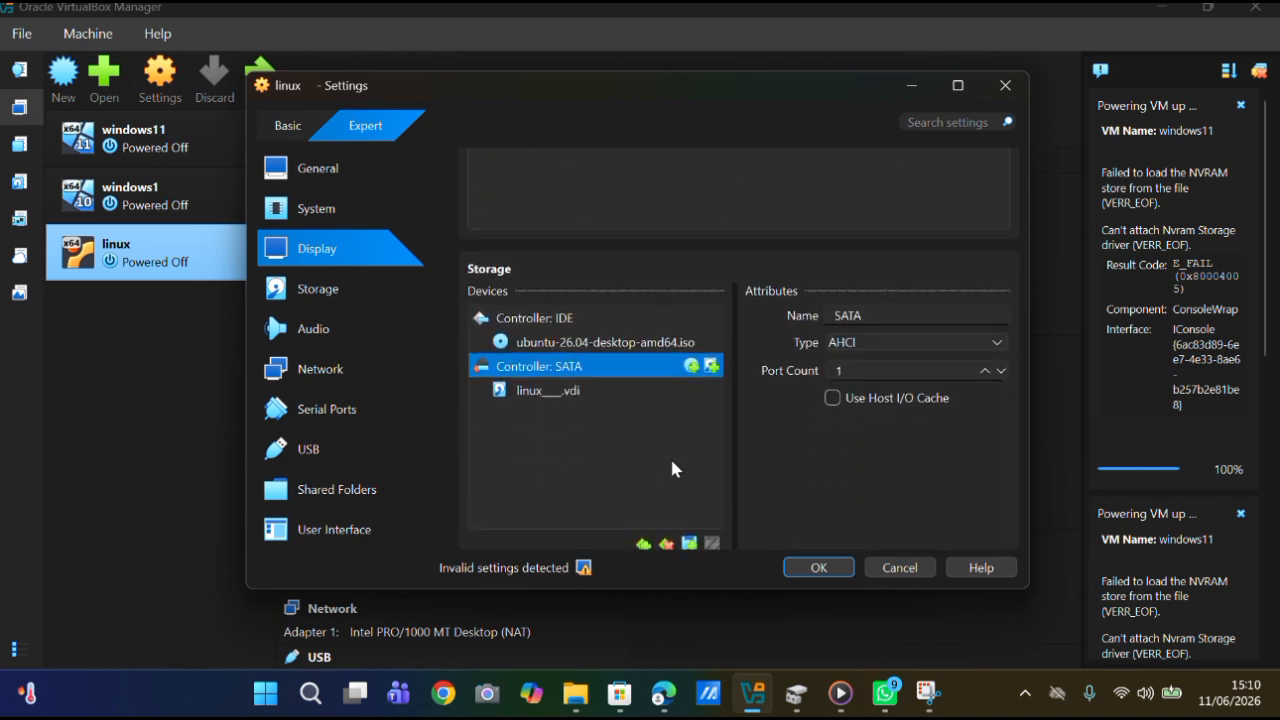
scroll(672, 467, "down", 1)
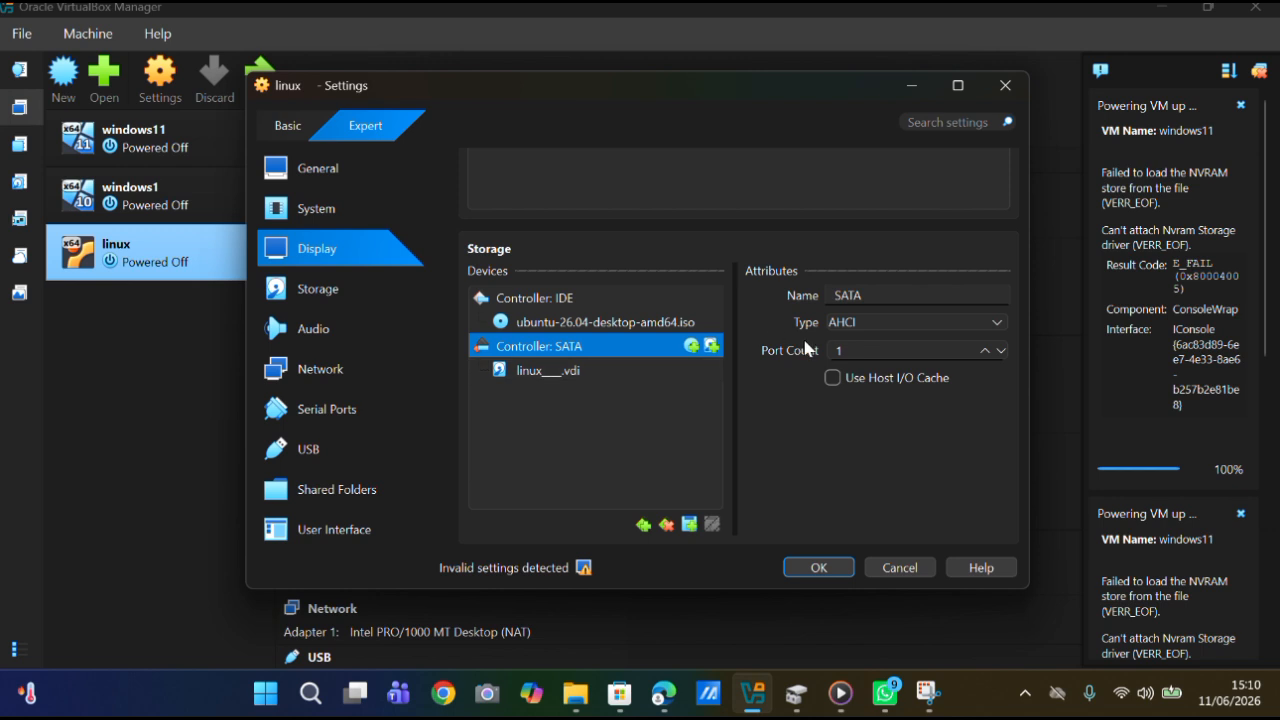
left_click(693, 321)
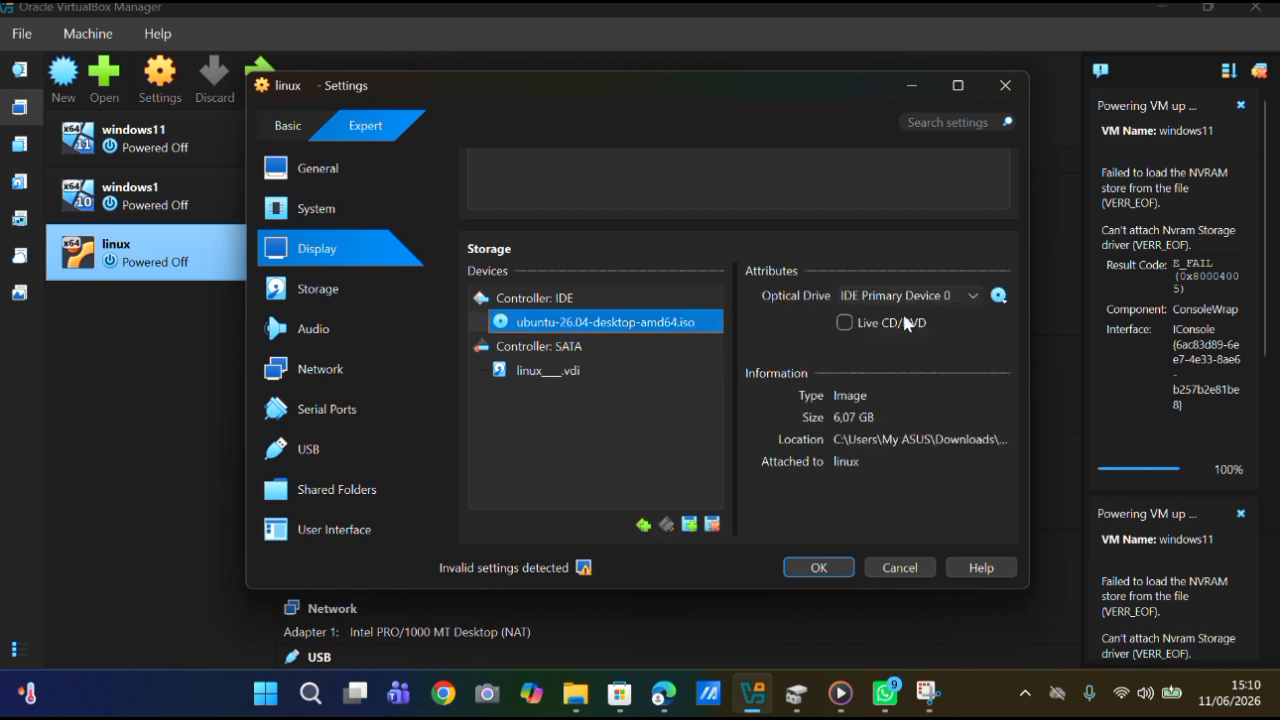
left_click(998, 295)
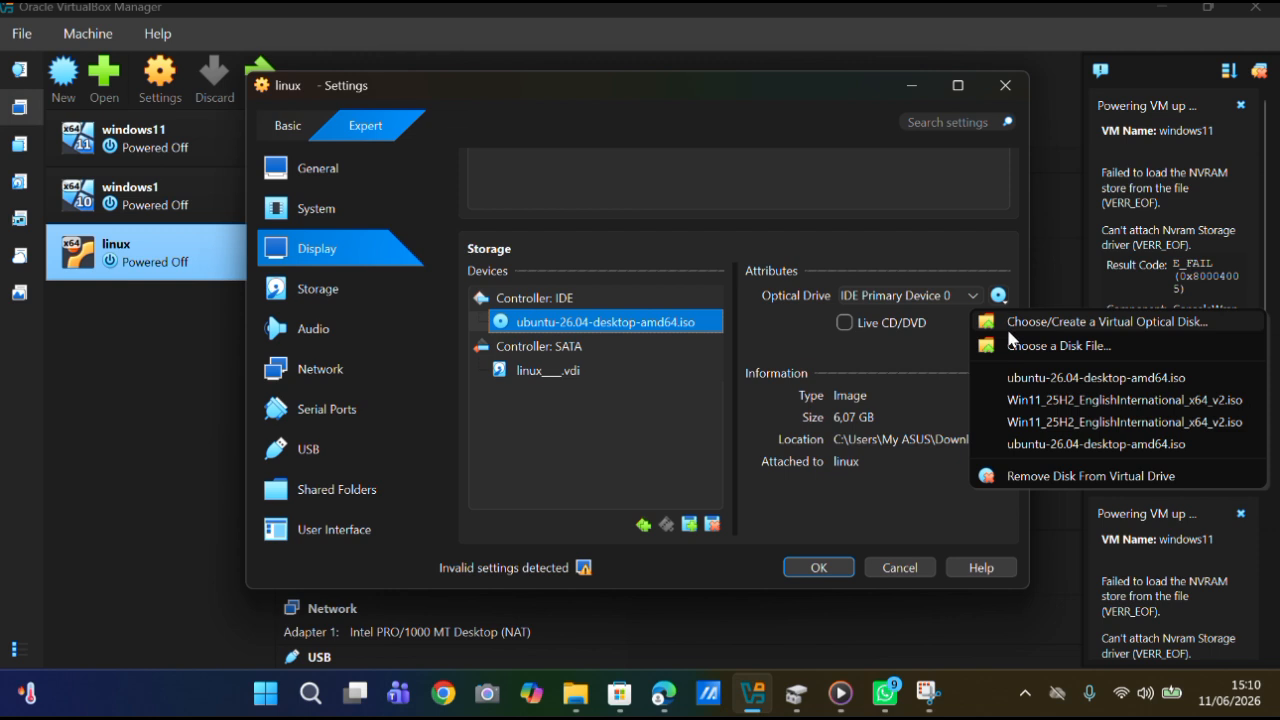
left_click(1019, 346)
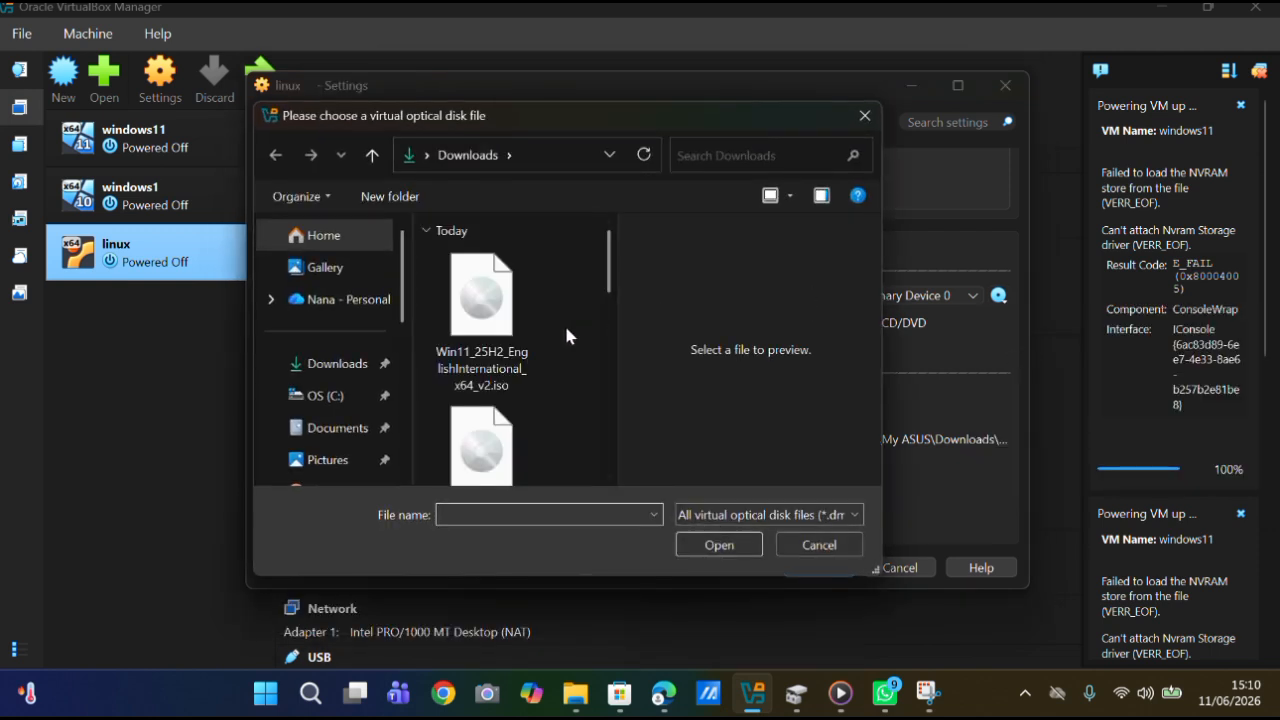
scroll(498, 440, "down", 1)
double_click(494, 400)
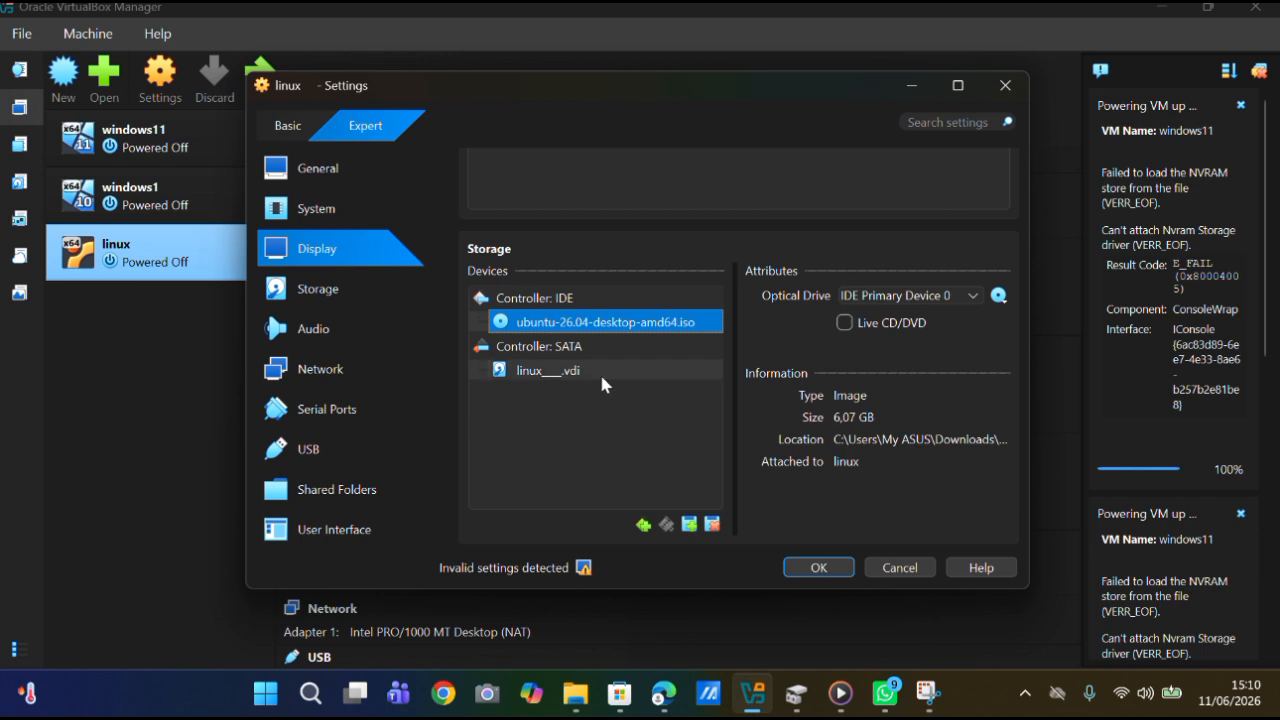
Review the linux machine's audio and network settings and save all of its changed settings.
scroll(651, 368, "down", 3)
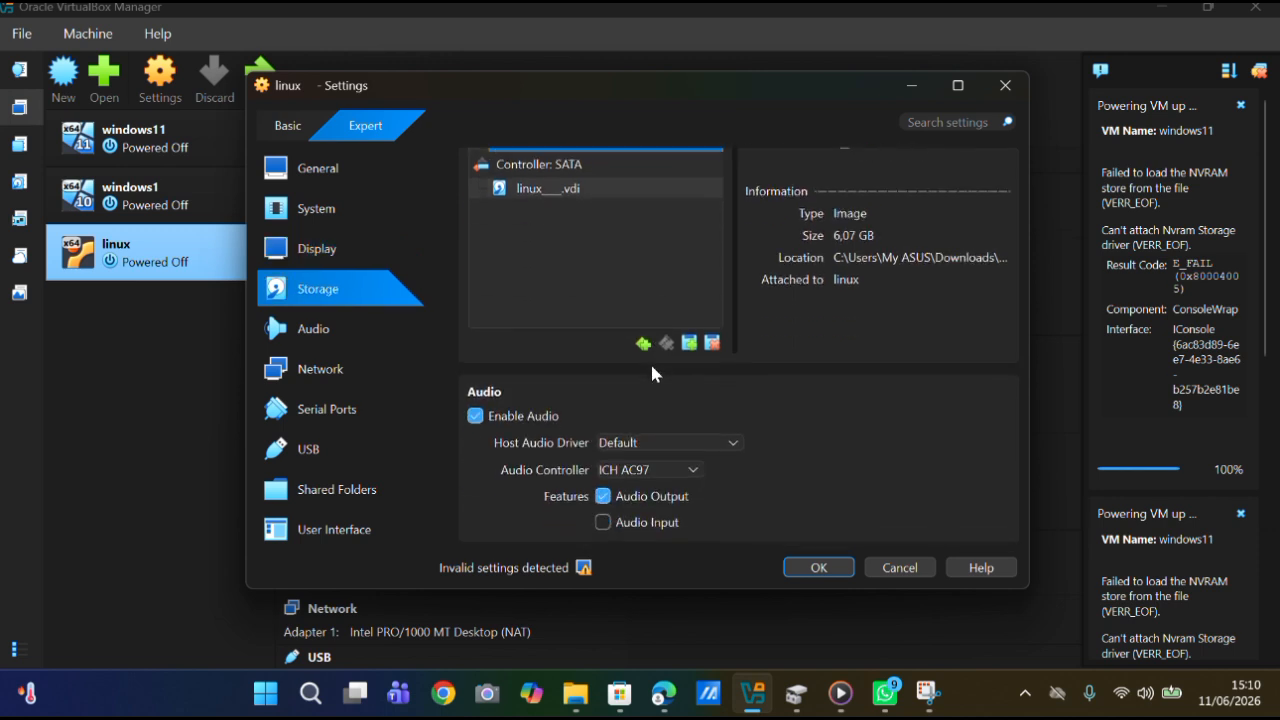
scroll(651, 373, "down", 1)
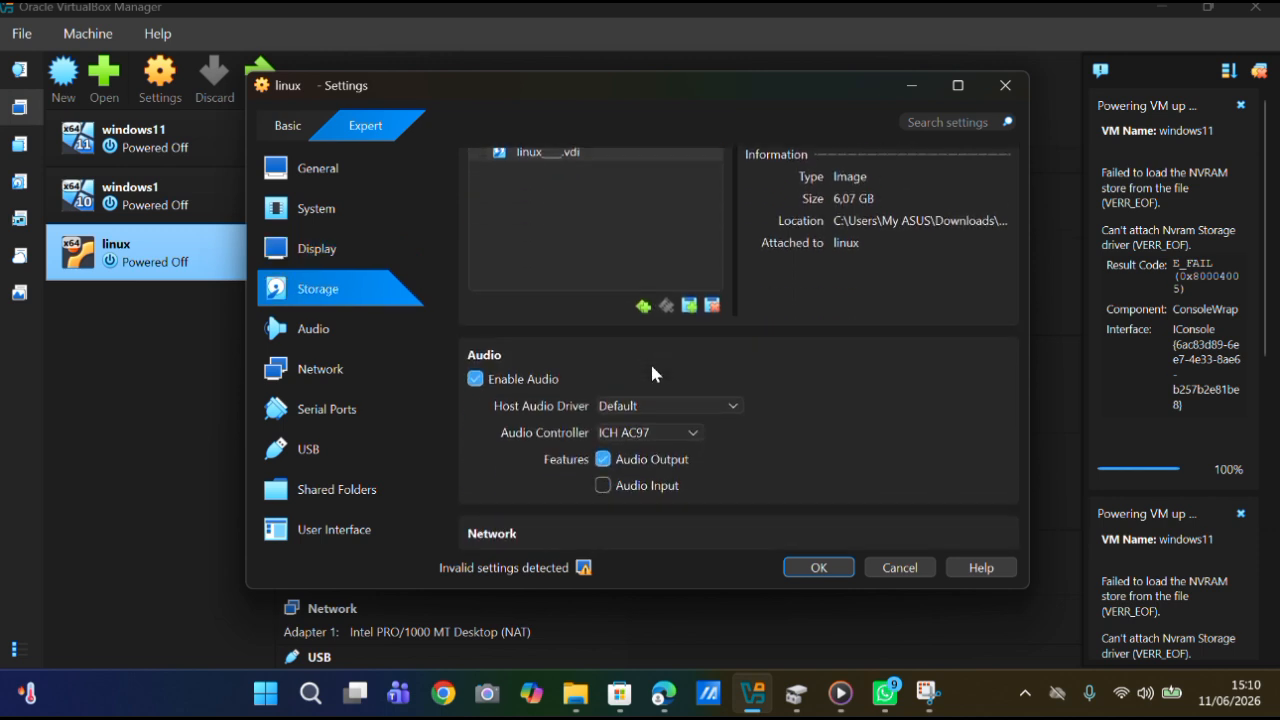
scroll(652, 373, "down", 1)
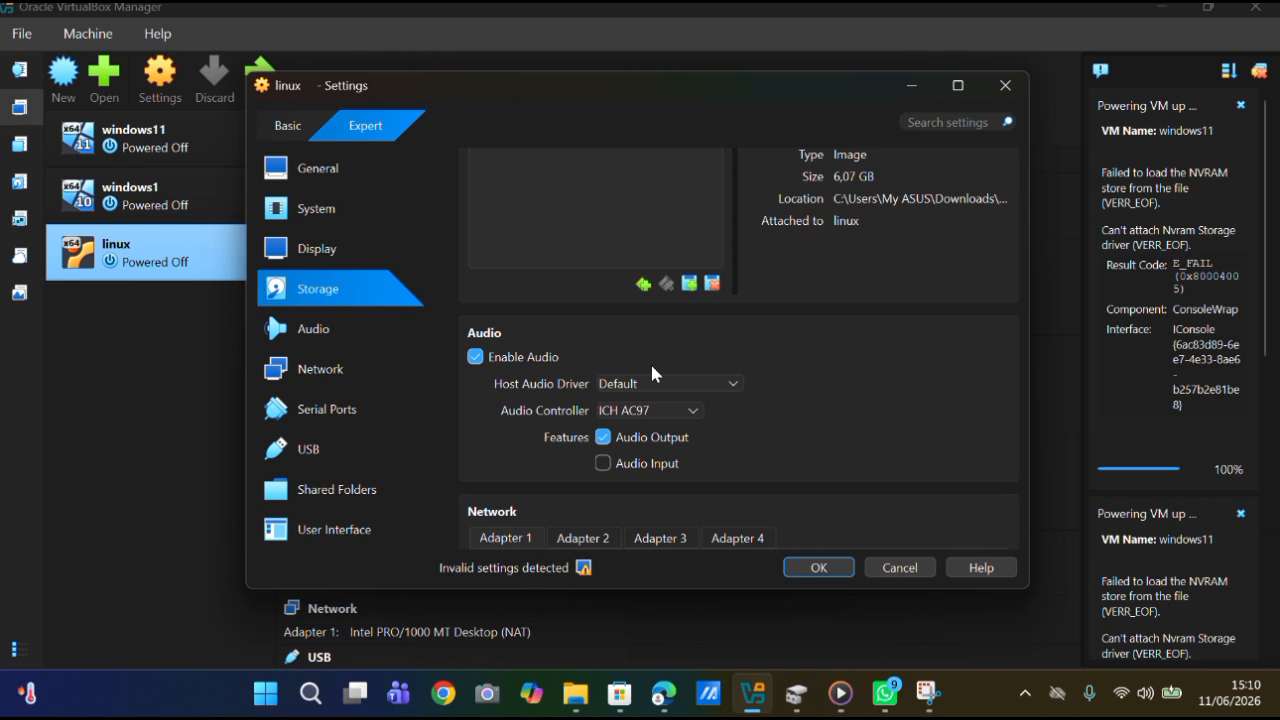
scroll(651, 373, "down", 3)
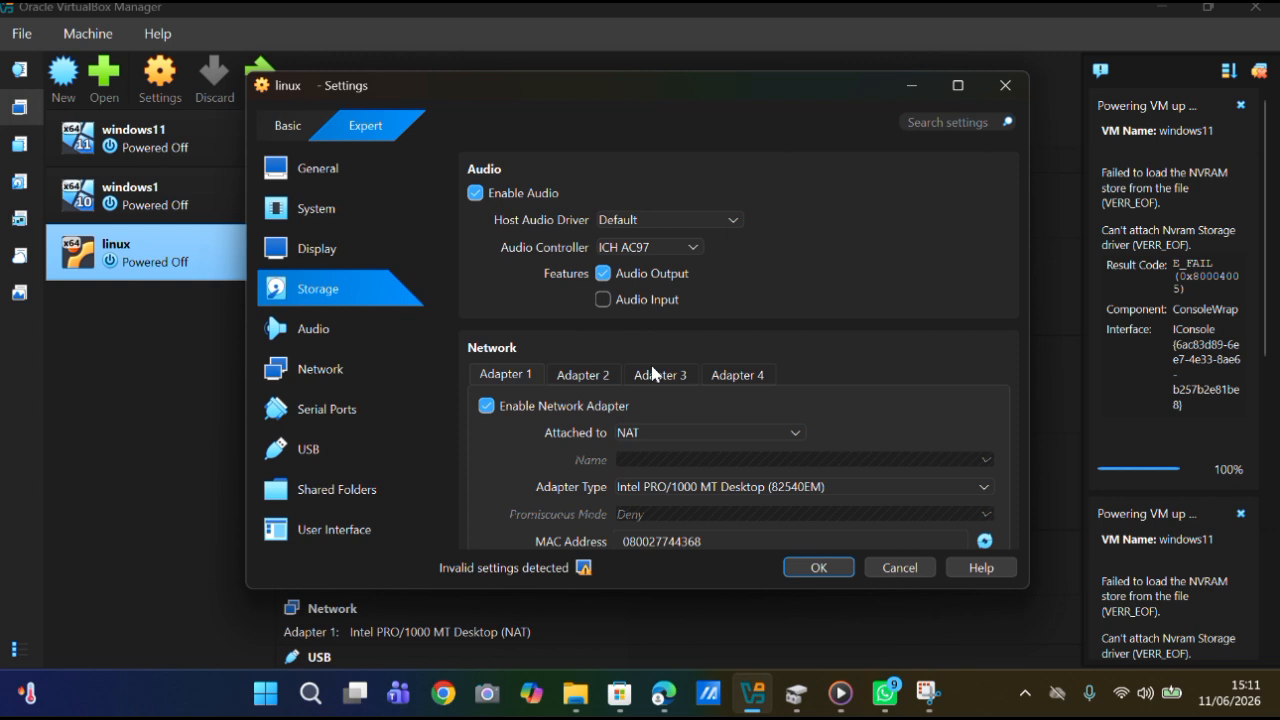
scroll(651, 373, "down", 1)
scroll(651, 373, "down", 2)
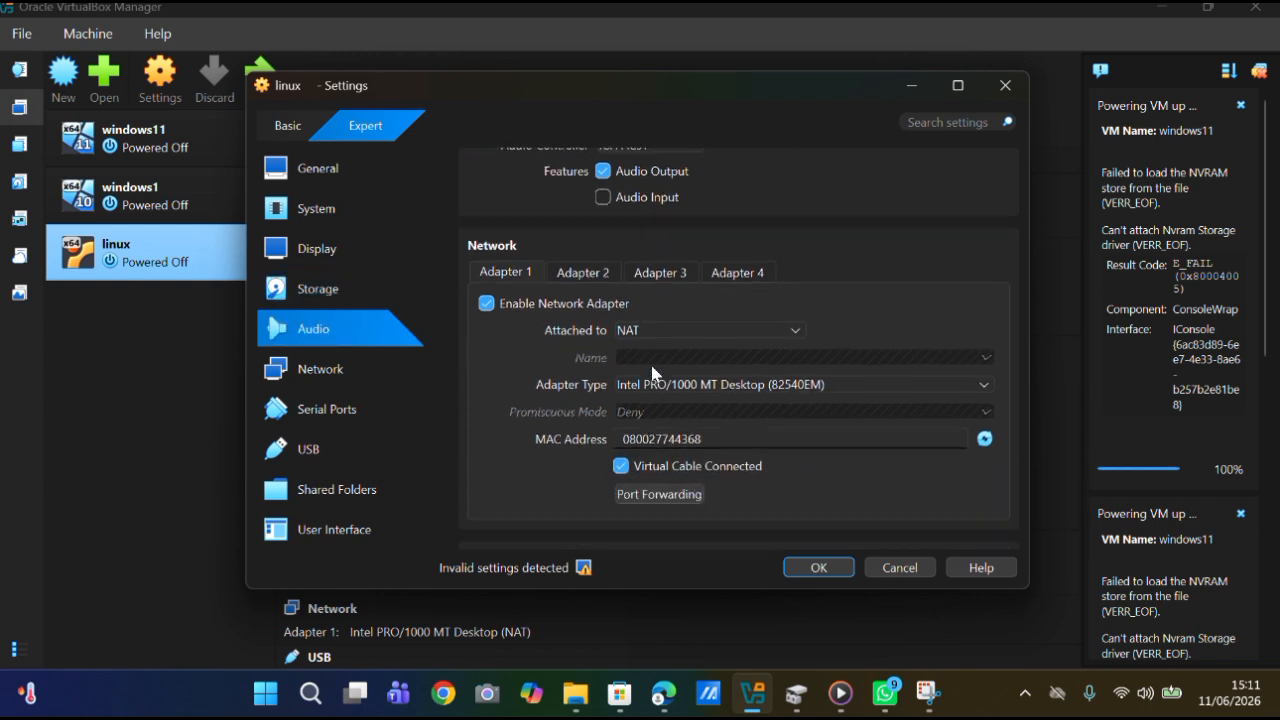
scroll(652, 373, "down", 4)
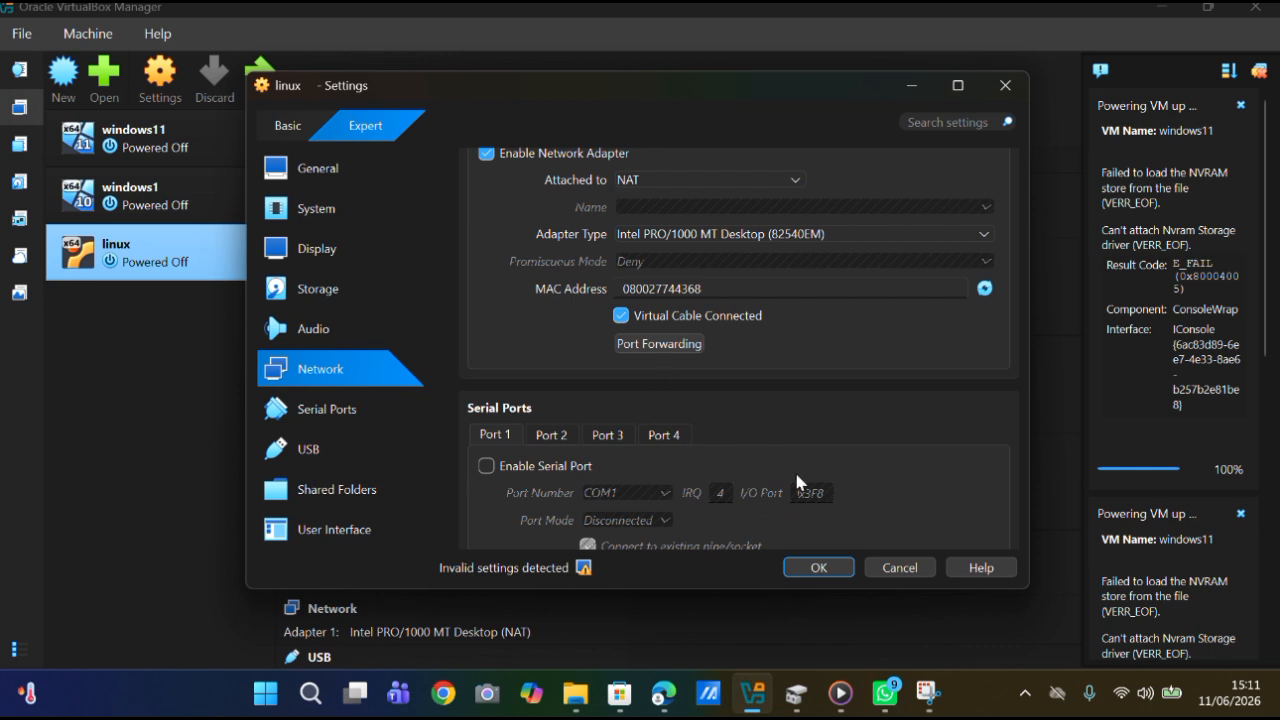
left_click(818, 569)
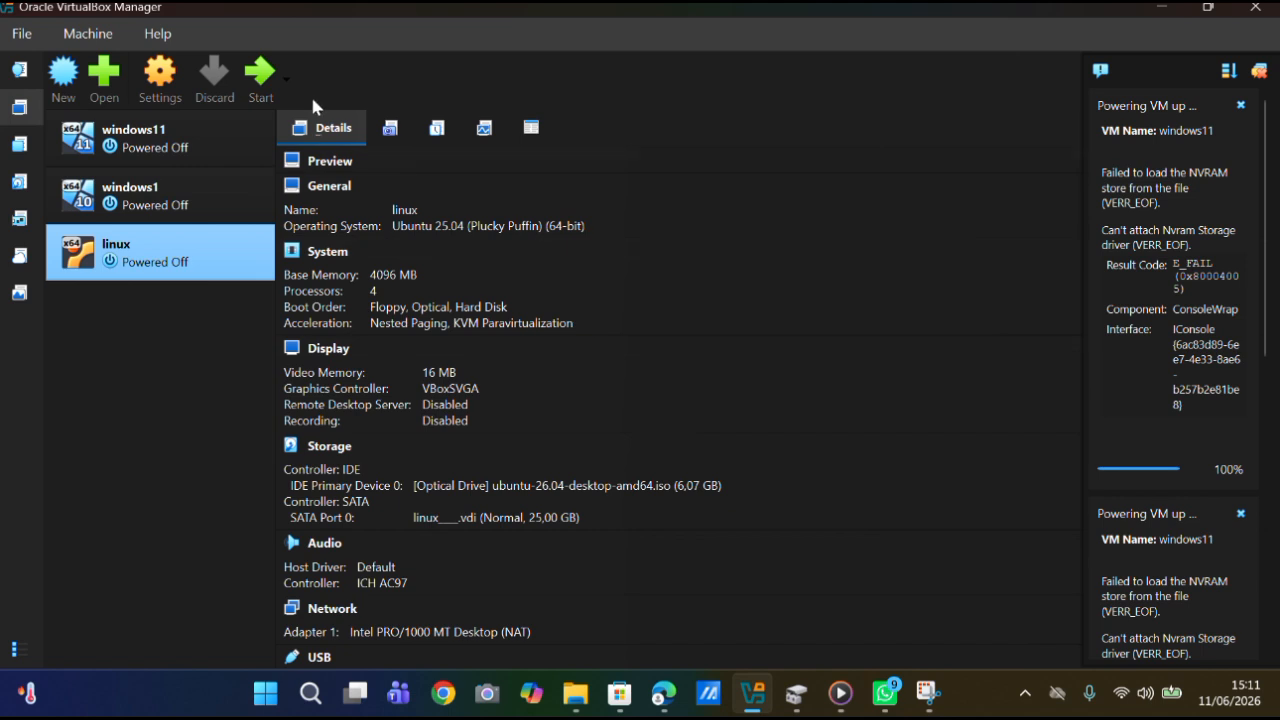
Start the linux virtual machine and boot the Try or Install Ubuntu entry.
left_click(249, 74)
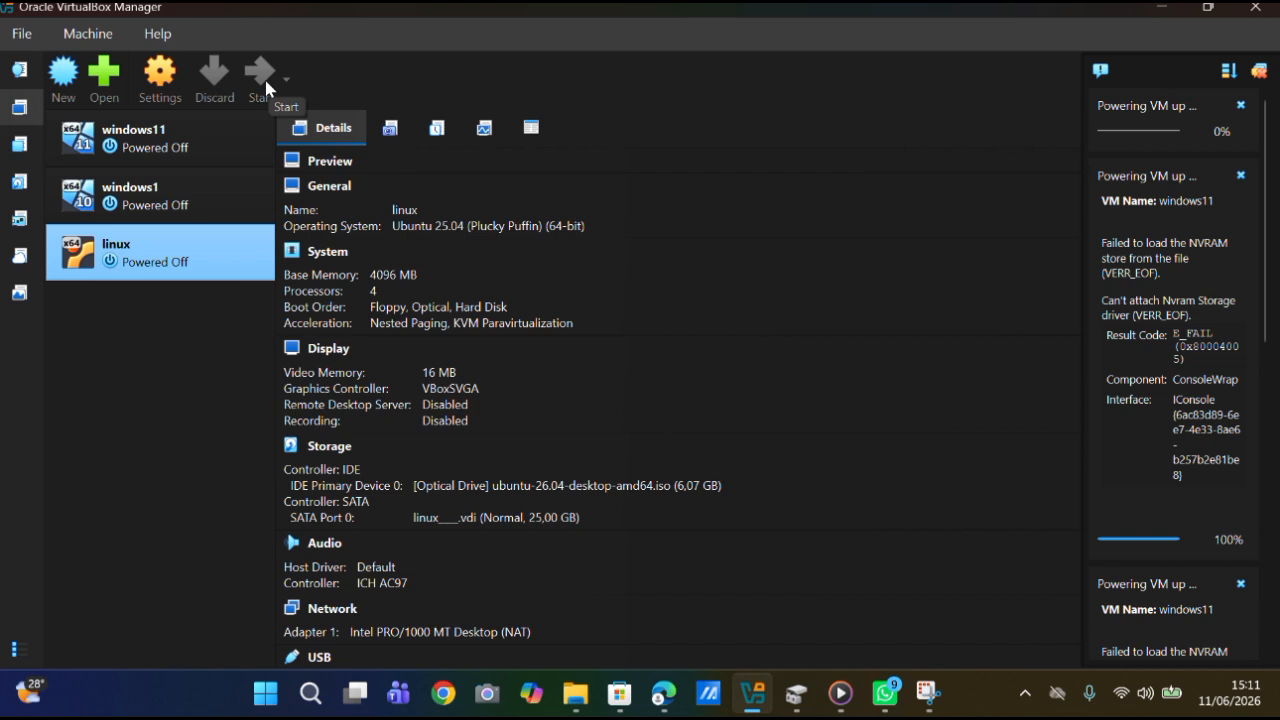
left_click(262, 75)
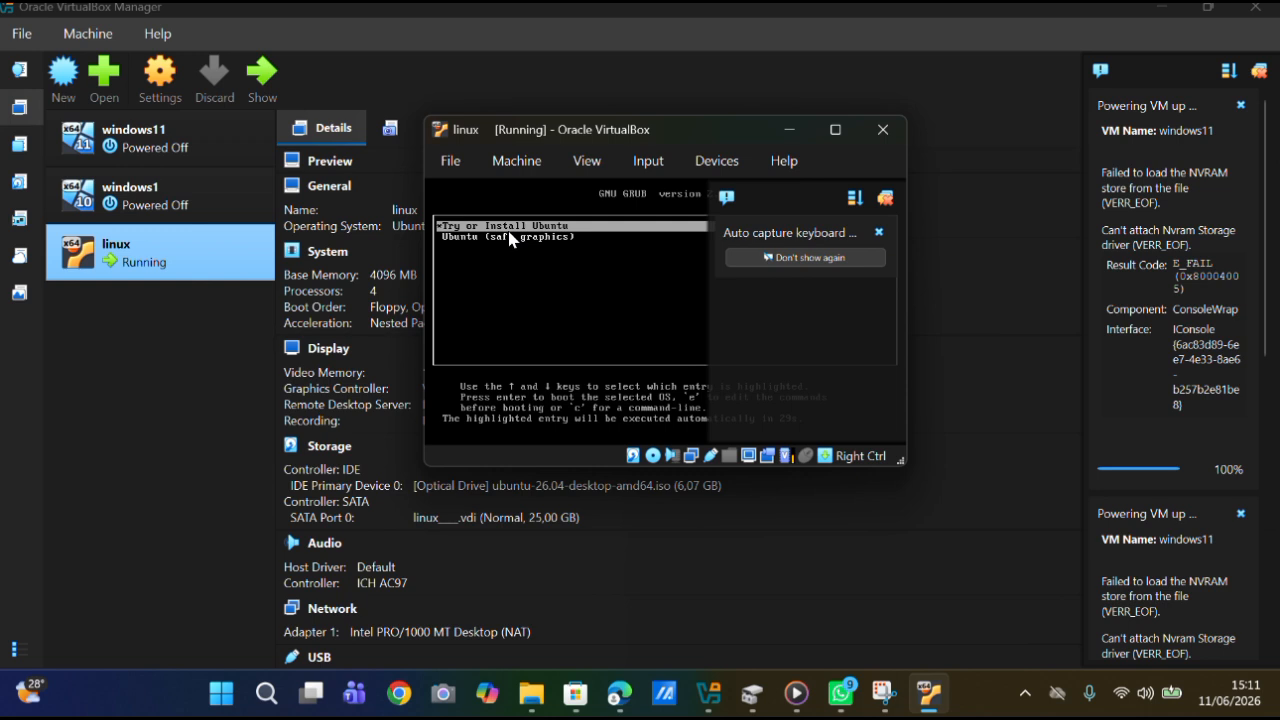
key("Return")
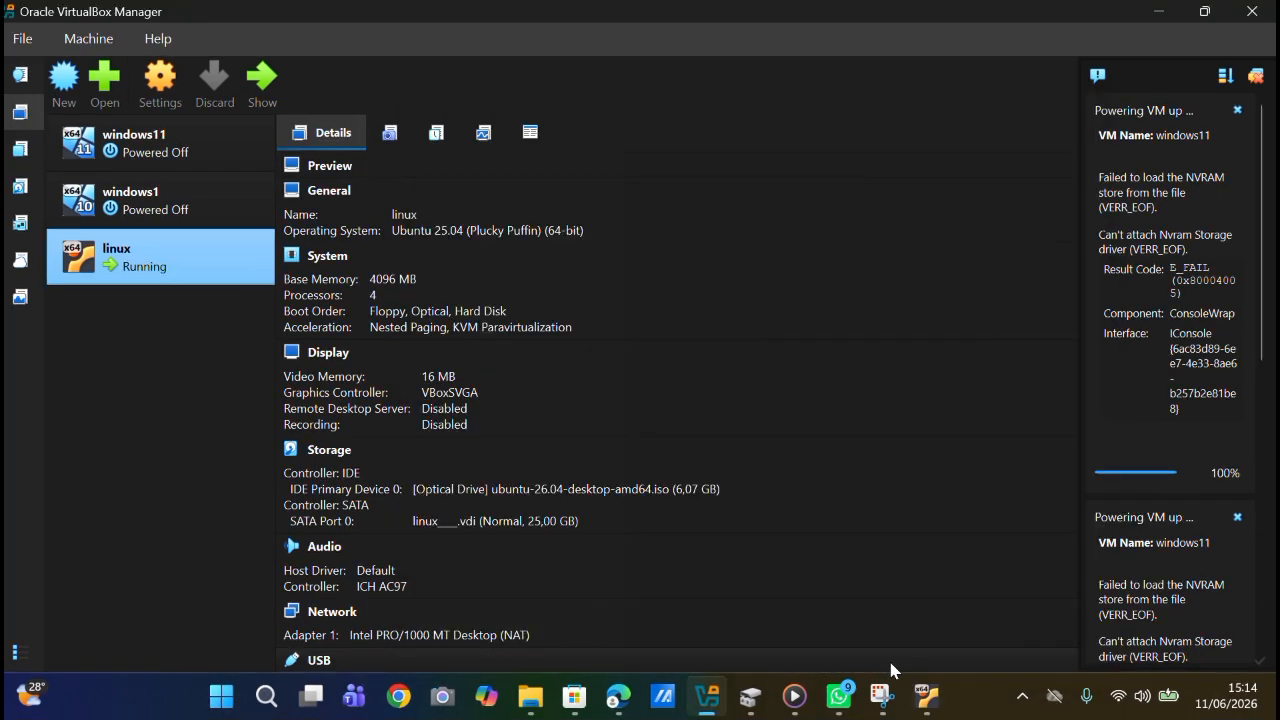
Bring the running linux machine's window to the front, maximize it and permanently dismiss the auto capture keyboard notification.
mouse_move(926, 697)
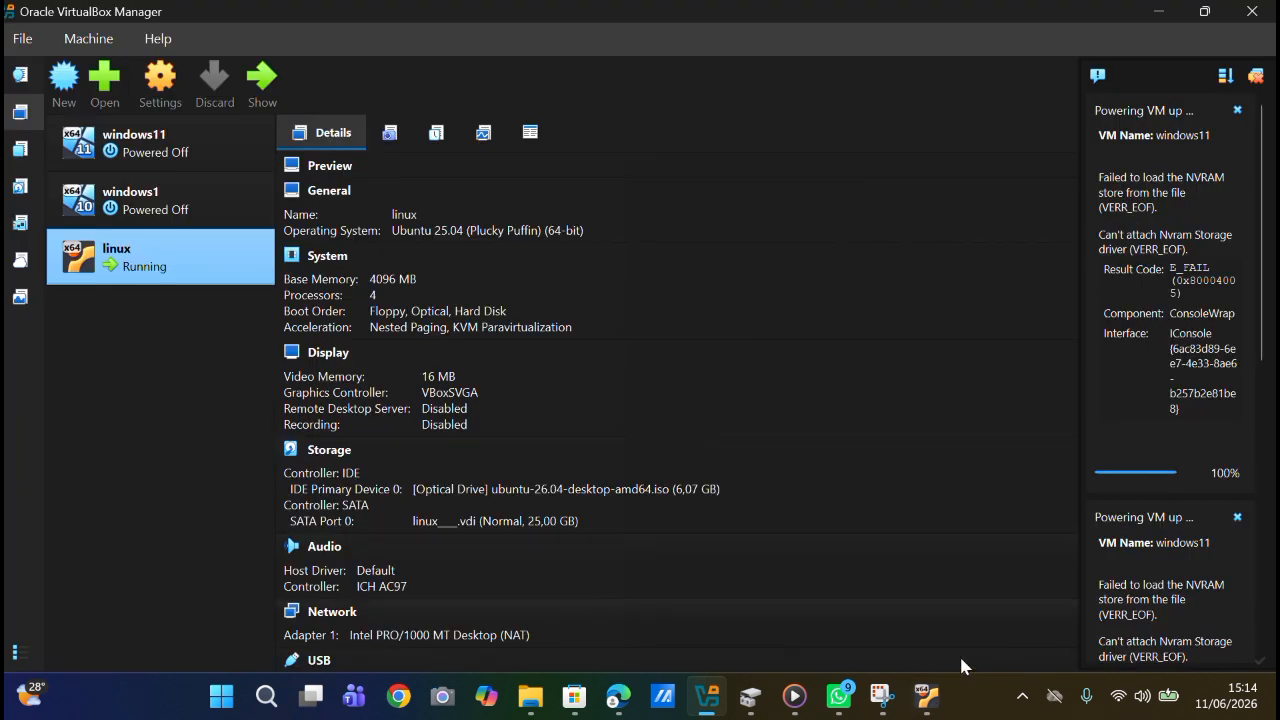
left_click(926, 697)
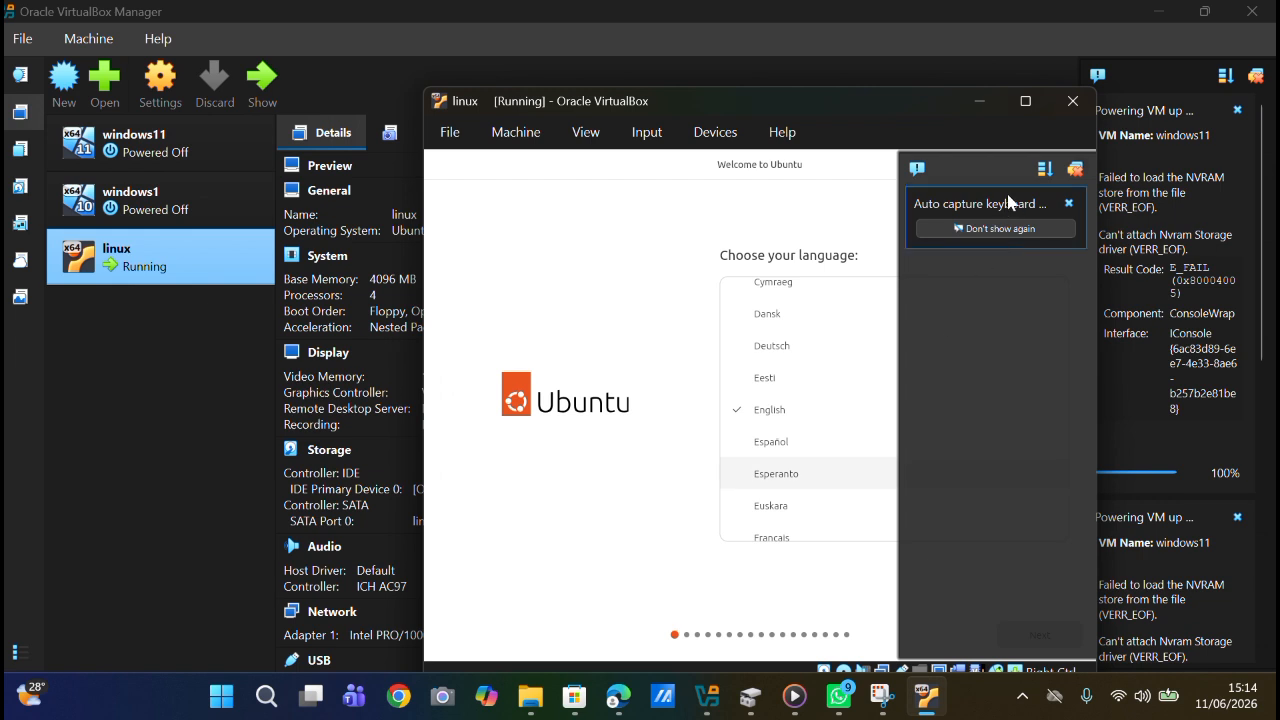
left_click(1024, 102)
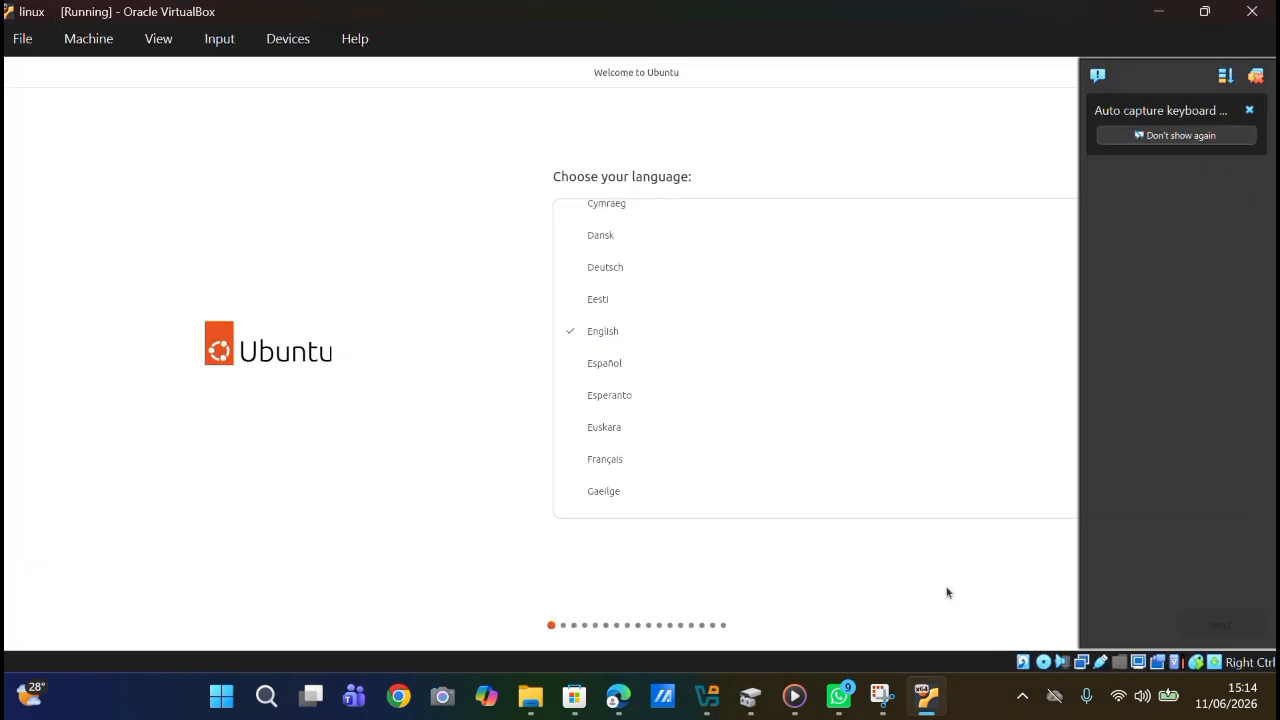
left_click(1212, 139)
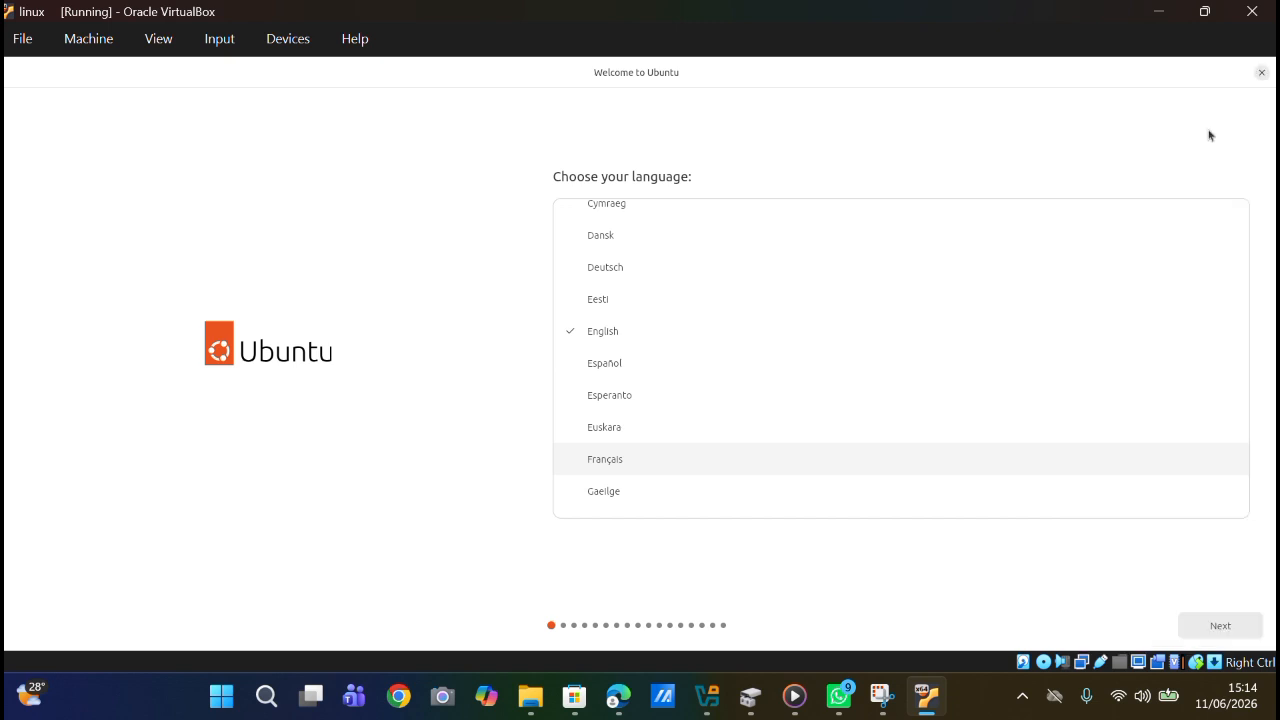
Go through the Ubuntu setup pages with English language, default accessibility, English (US) keyboard layout and the wired internet connection.
left_click(1187, 625)
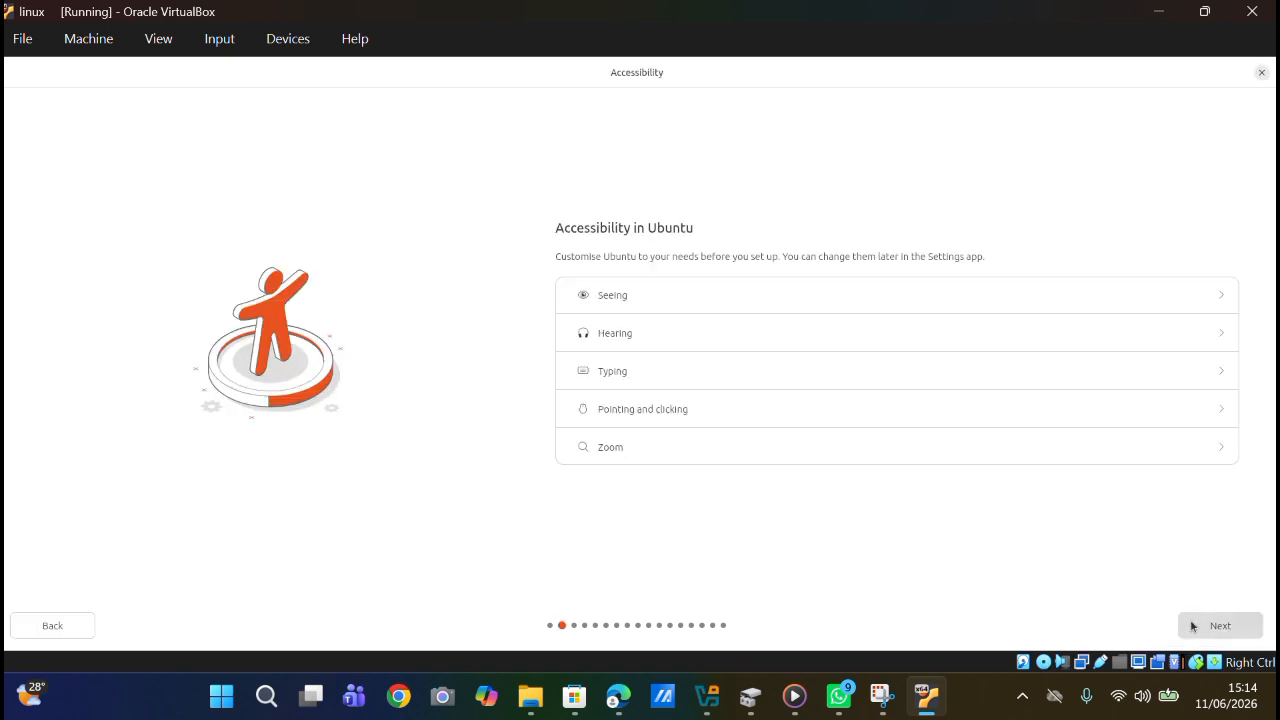
left_click(1191, 626)
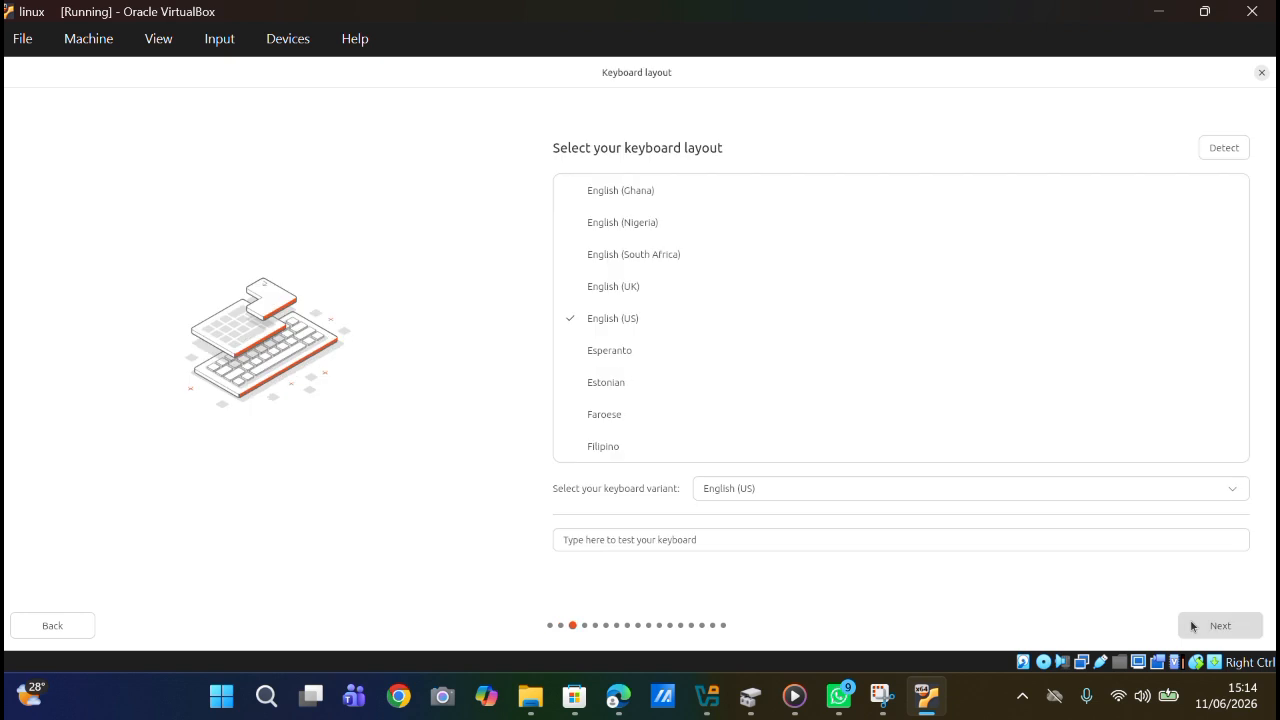
left_click(1191, 626)
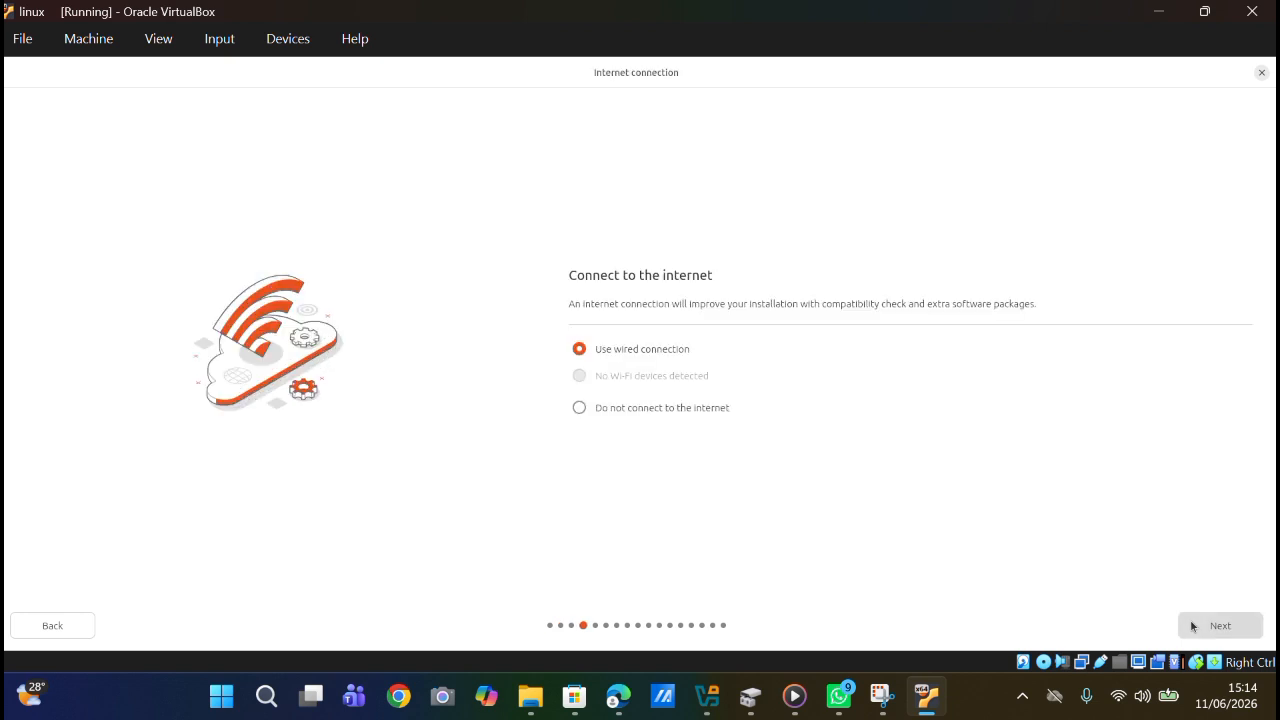
left_click(1191, 626)
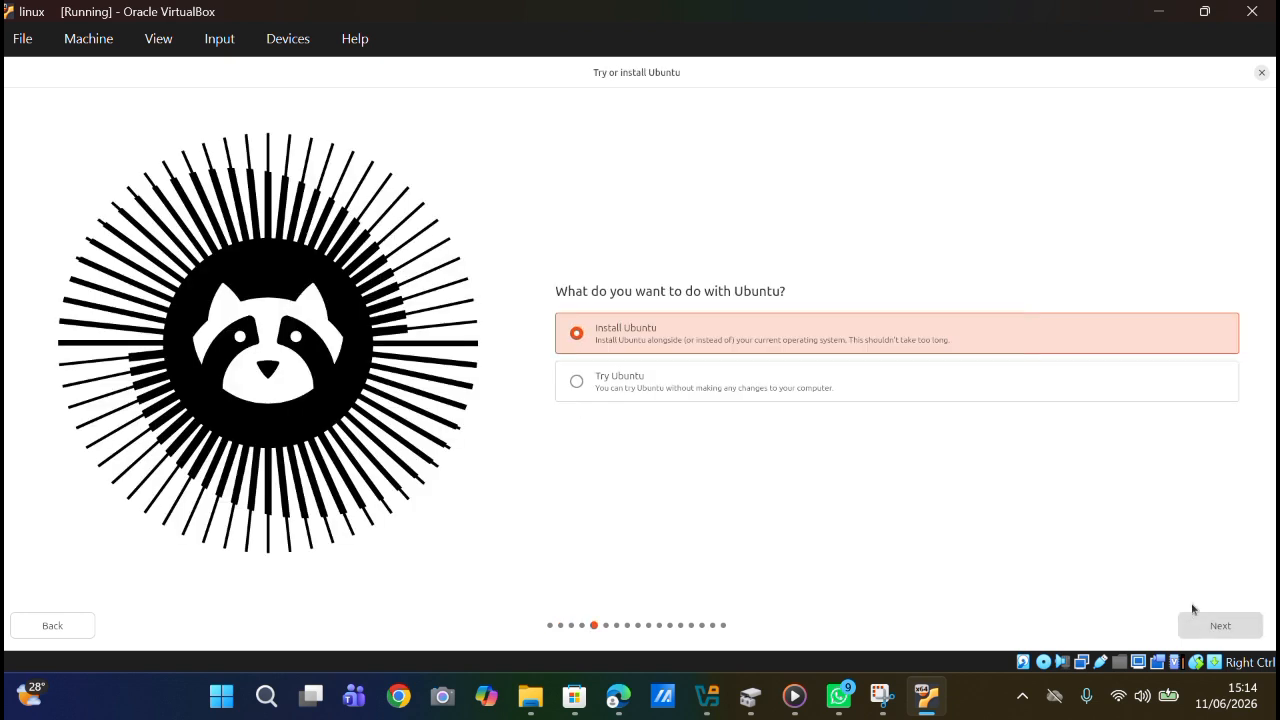
Choose Try Ubuntu instead of installing, and close the installer to reach the live desktop.
left_click(1045, 398)
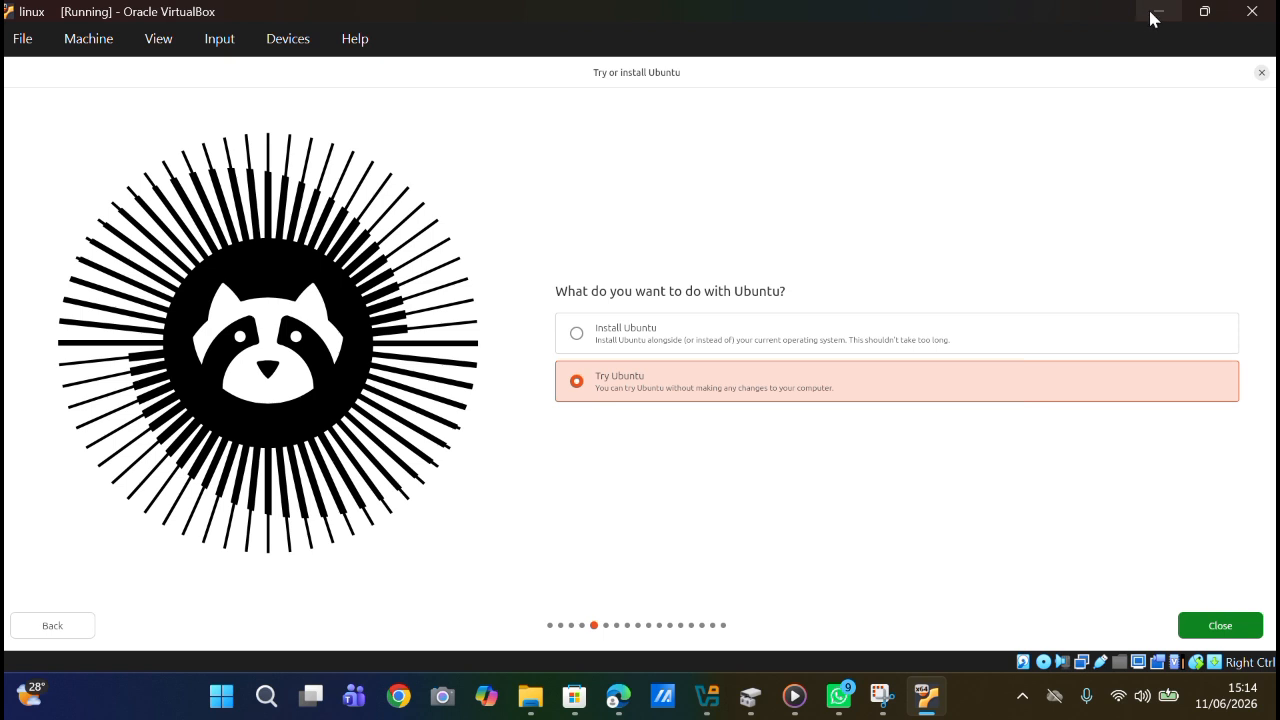
left_click(1262, 73)
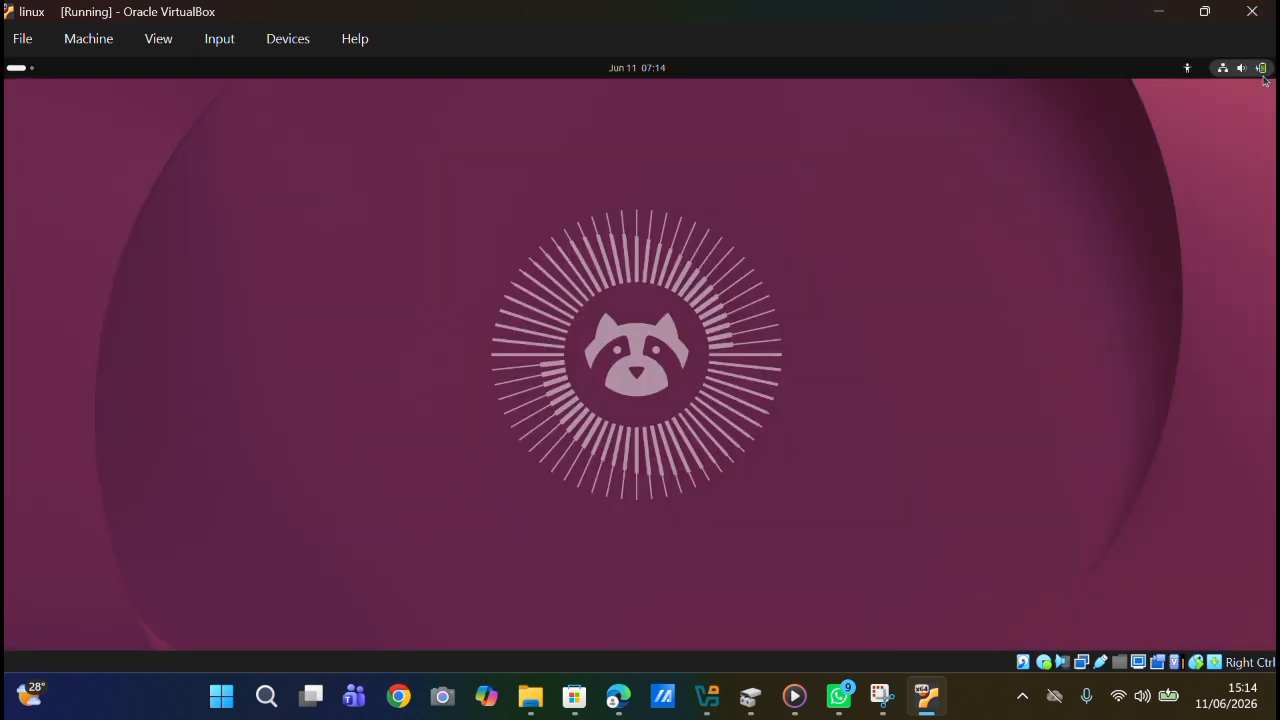